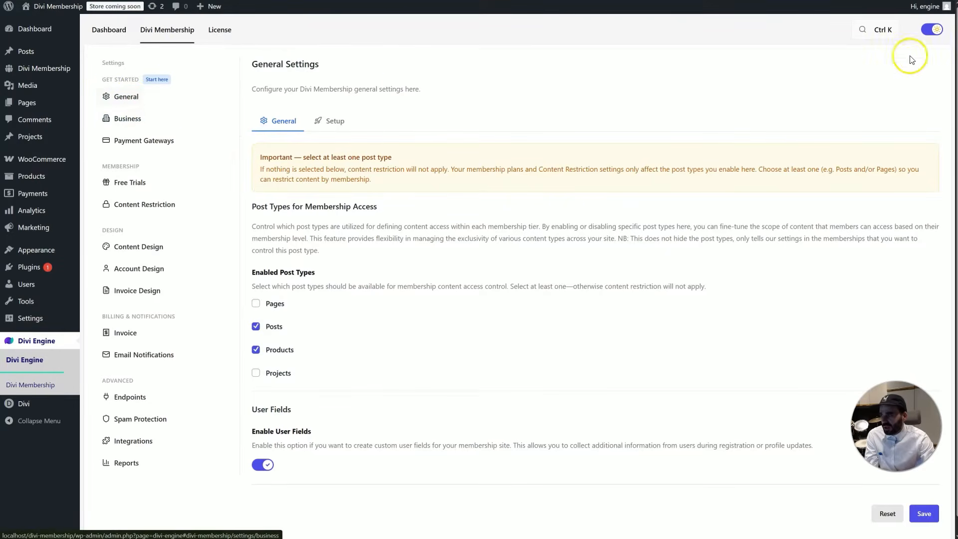
Turn on dark mode, find the Invoice Logo setting with an 'invoice' search, then return to General Settings
{"action": "left_click", "coordinate": [933, 31]}
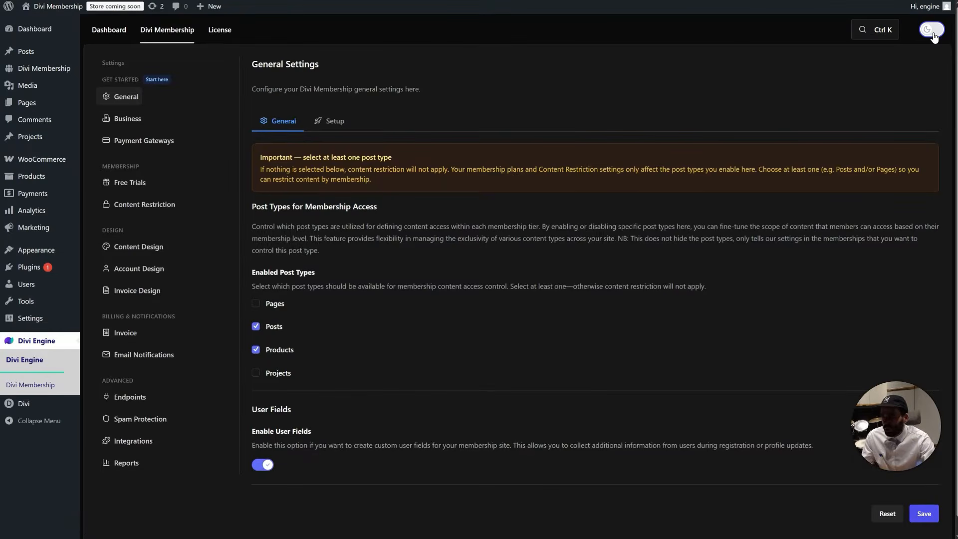
{"action": "key", "text": "ctrl+k"}
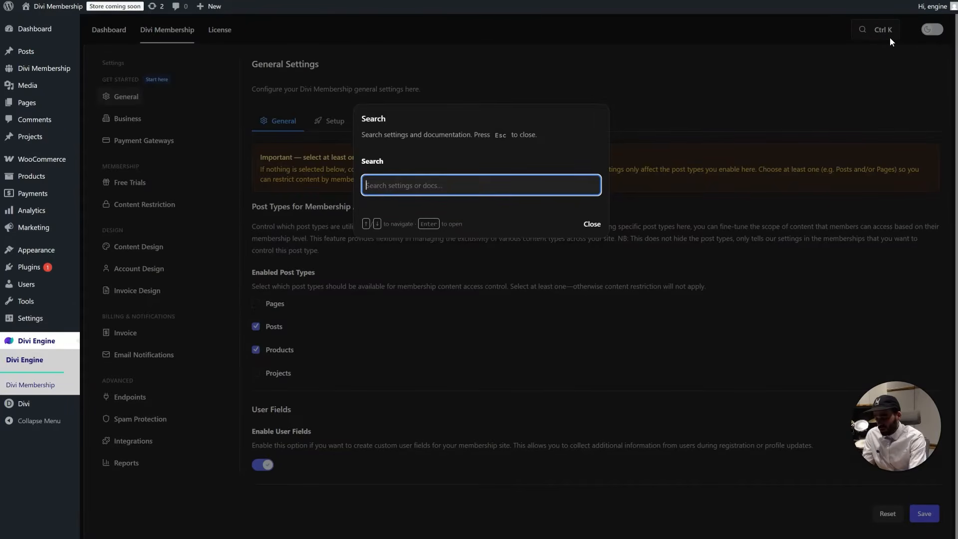
{"action": "type", "text": "invoice"}
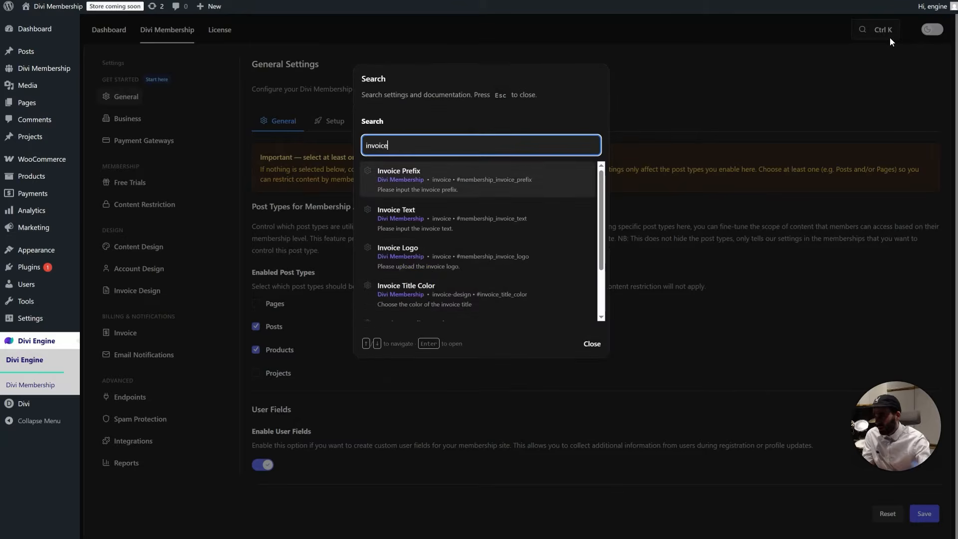
{"action": "scroll", "coordinate": [421, 235], "scroll_direction": "down", "scroll_amount": 2}
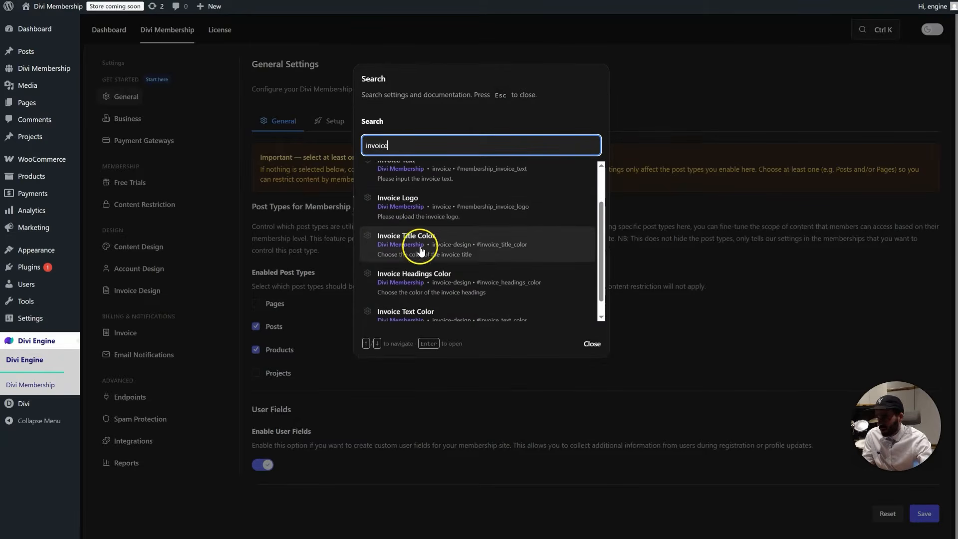
{"action": "left_click", "coordinate": [425, 205]}
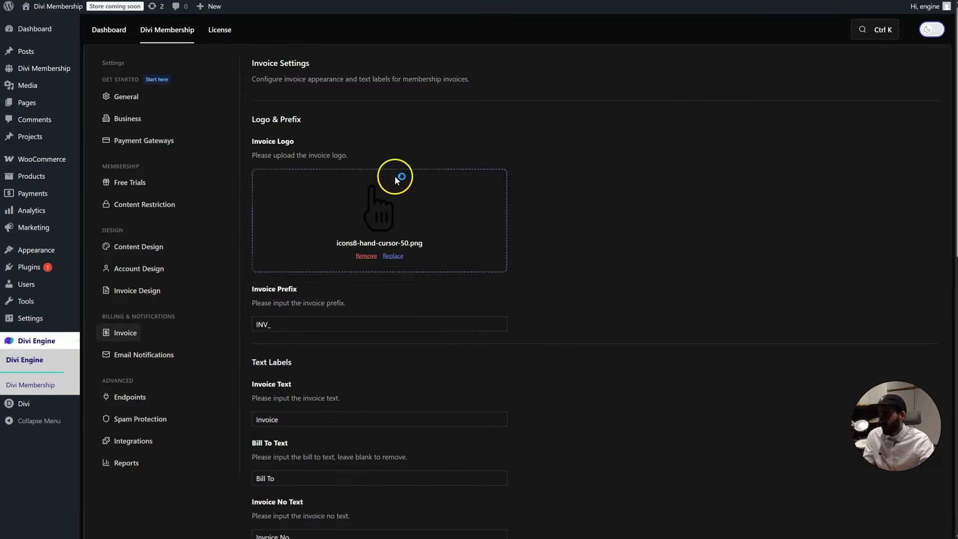
{"action": "left_click", "coordinate": [130, 97]}
Review the general setup, post type and business details settings
{"action": "left_click", "coordinate": [315, 132]}
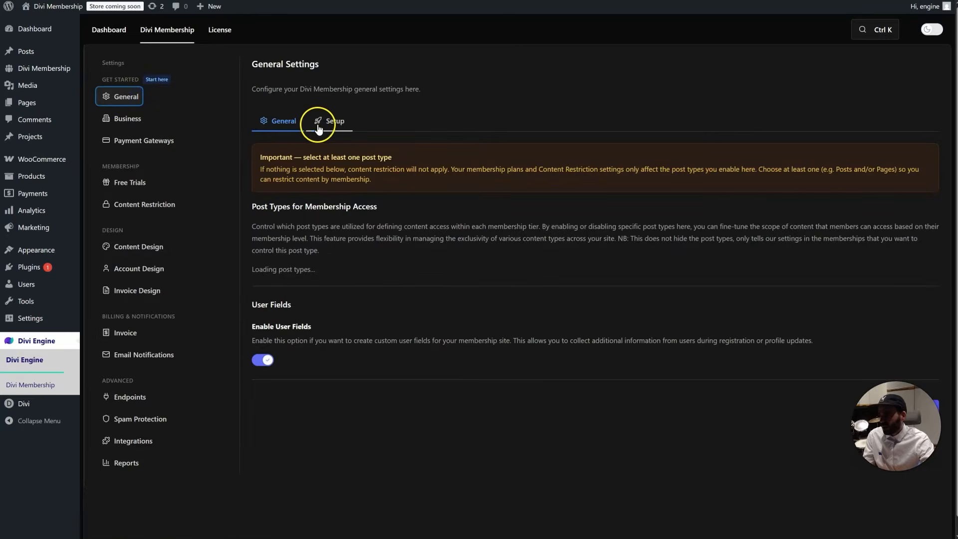
{"action": "left_click", "coordinate": [278, 124]}
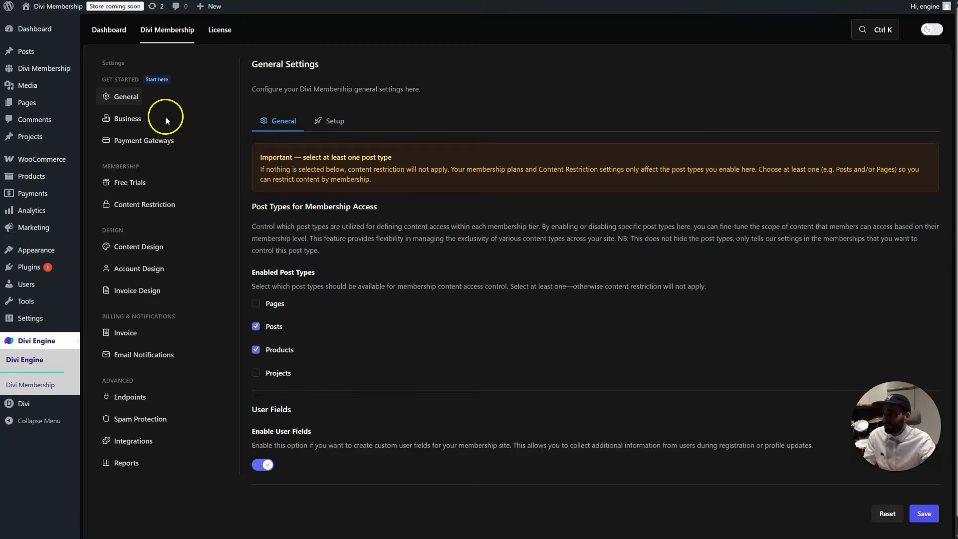
{"action": "left_click", "coordinate": [137, 119]}
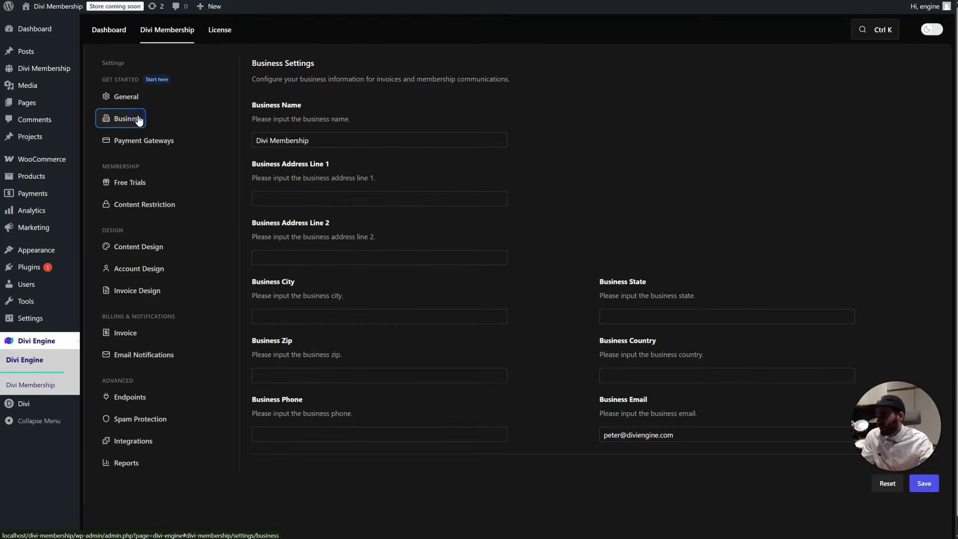
Enable Stripe and PayPal as payment gateways and compare their option panels
{"action": "left_click", "coordinate": [170, 142]}
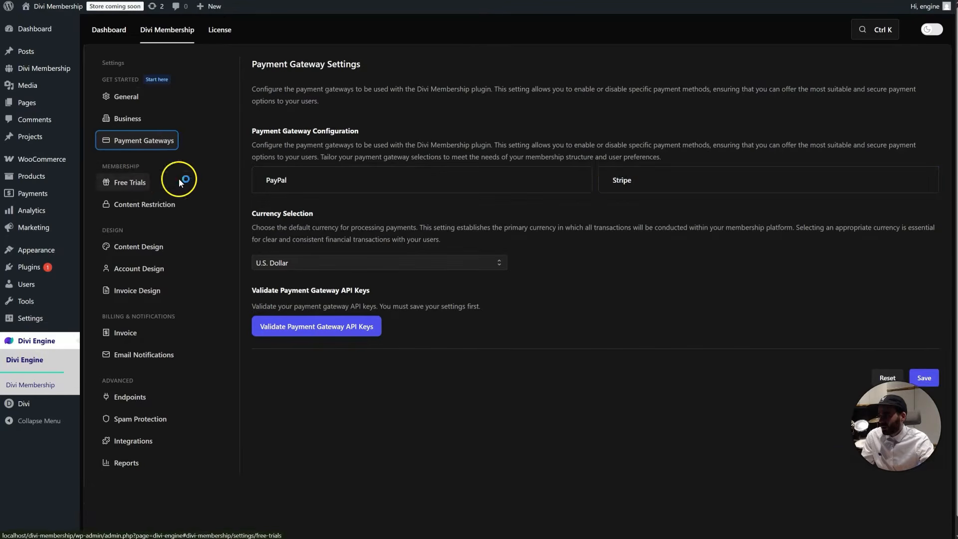
{"action": "left_click", "coordinate": [677, 184]}
{"action": "scroll", "coordinate": [384, 330], "scroll_direction": "down", "scroll_amount": 1}
{"action": "left_click", "coordinate": [378, 142]}
{"action": "scroll", "coordinate": [384, 299], "scroll_direction": "down", "scroll_amount": 1}
{"action": "left_click", "coordinate": [313, 276]}
{"action": "left_click", "coordinate": [270, 274]}
{"action": "left_click", "coordinate": [306, 274]}
{"action": "left_click", "coordinate": [270, 275]}
{"action": "scroll", "coordinate": [299, 278], "scroll_direction": "up", "scroll_amount": 2}
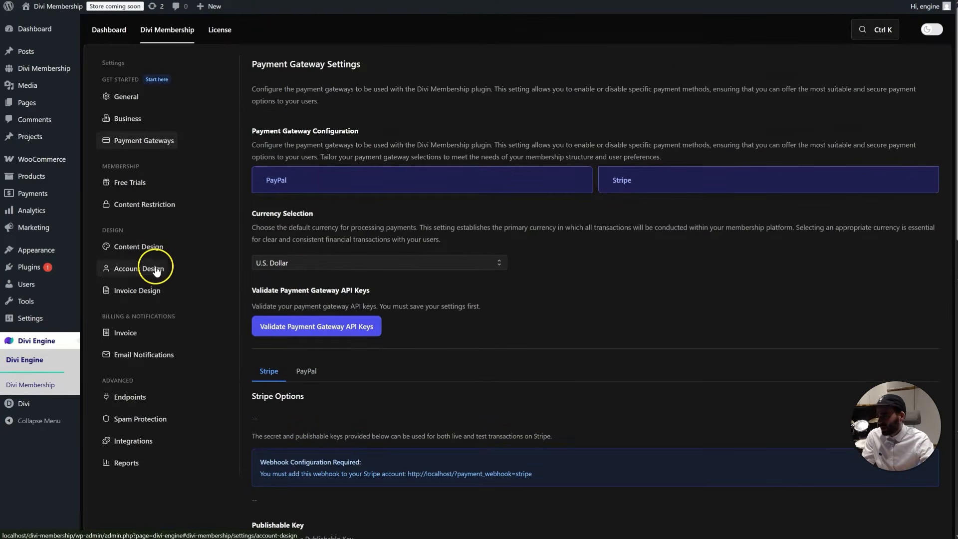
Look through the account page content, table and input styling options, then view Membership Reports
{"action": "left_click", "coordinate": [149, 246]}
{"action": "left_click", "coordinate": [160, 270]}
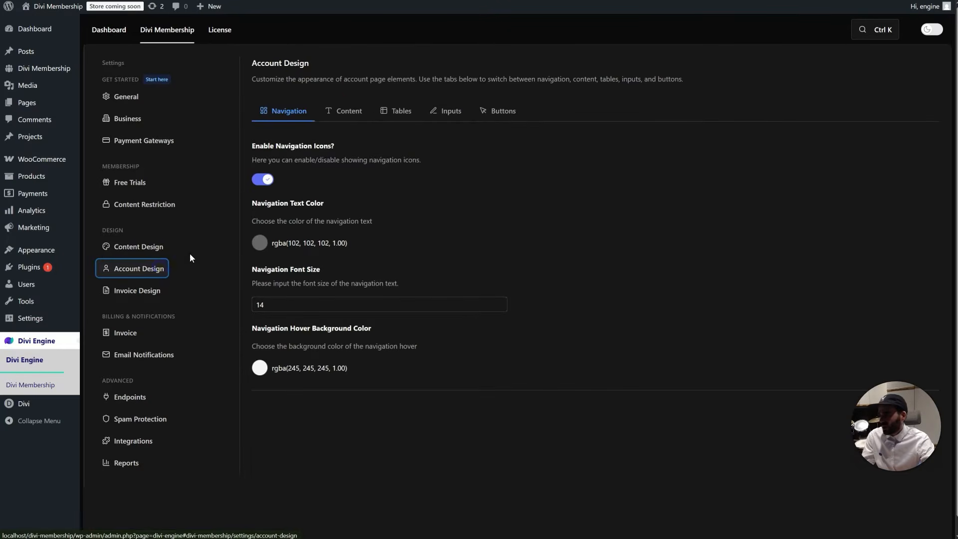
{"action": "left_click", "coordinate": [345, 110]}
{"action": "left_click", "coordinate": [385, 114]}
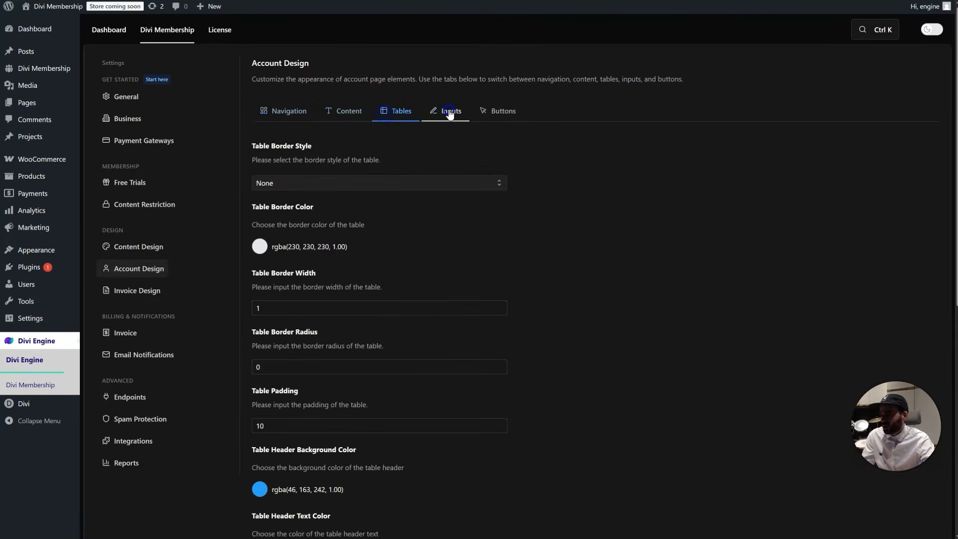
{"action": "left_click", "coordinate": [448, 110]}
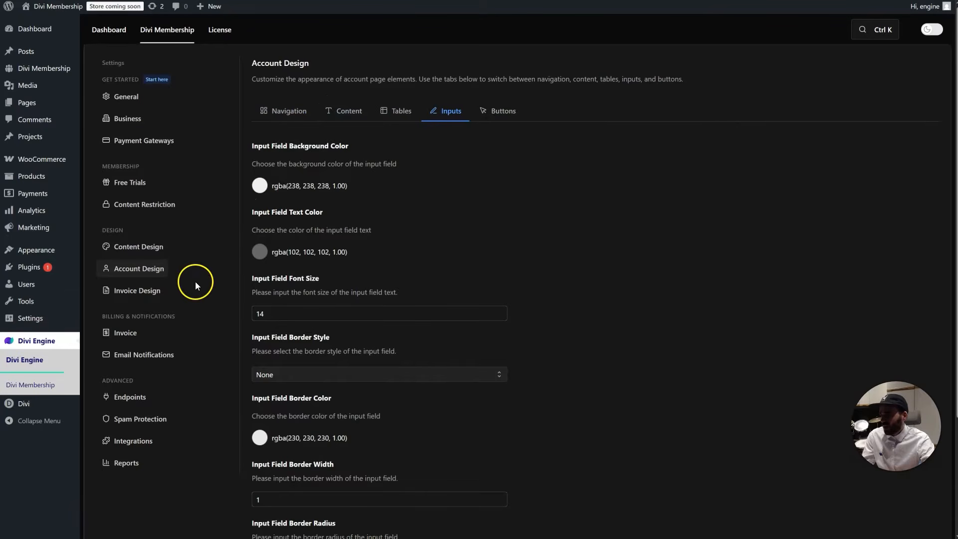
{"action": "left_click", "coordinate": [135, 463]}
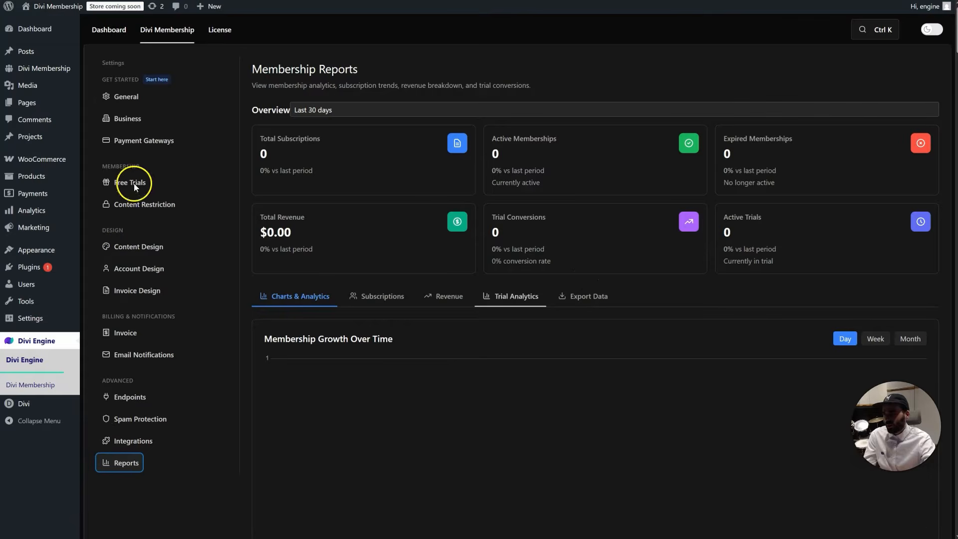
{"action": "left_click", "coordinate": [125, 97]}
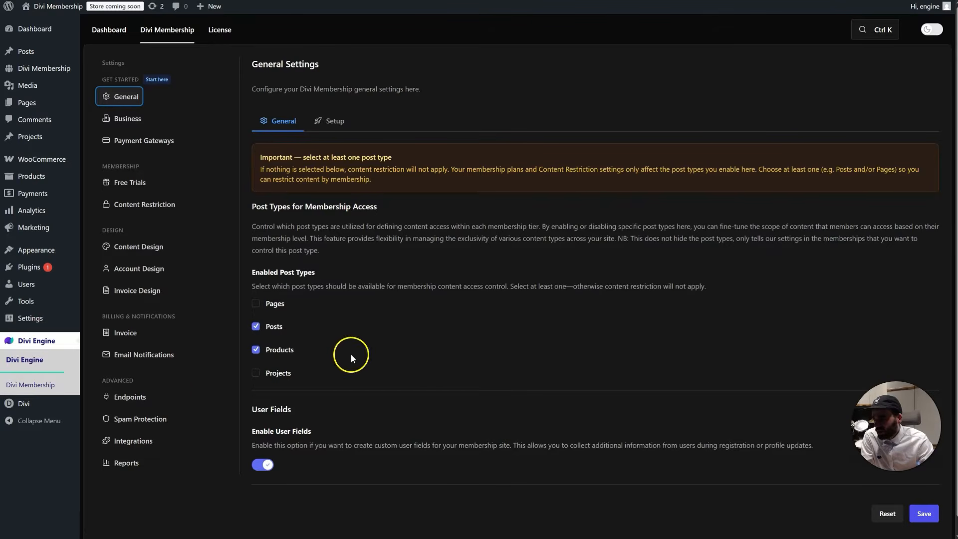
{"action": "left_click", "coordinate": [132, 465]}
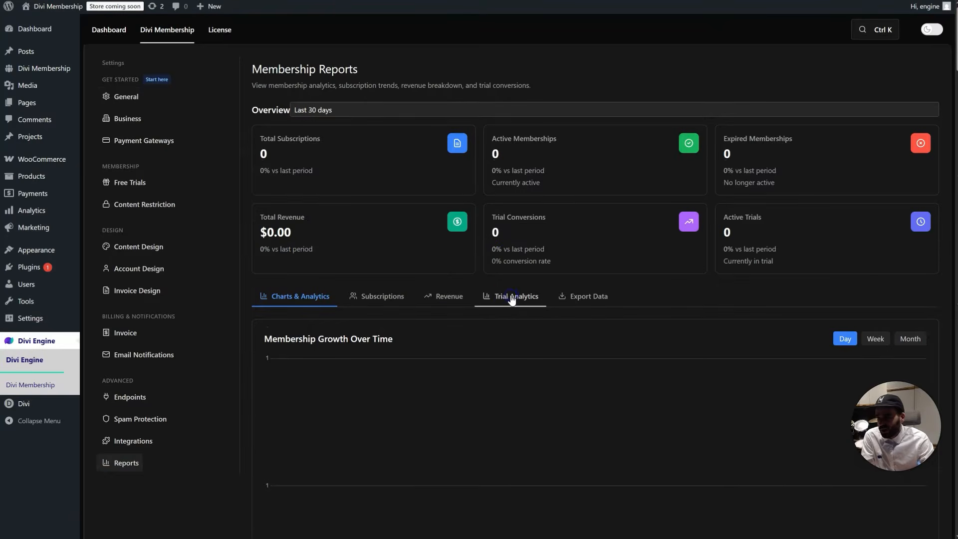
{"action": "left_click", "coordinate": [511, 299]}
{"action": "scroll", "coordinate": [519, 289], "scroll_direction": "down", "scroll_amount": 1}
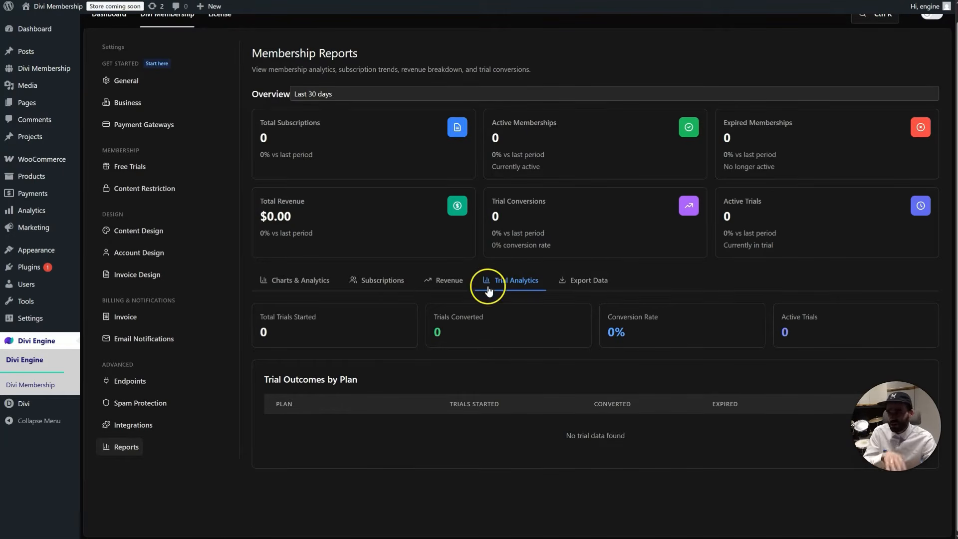
{"action": "left_click", "coordinate": [310, 286]}
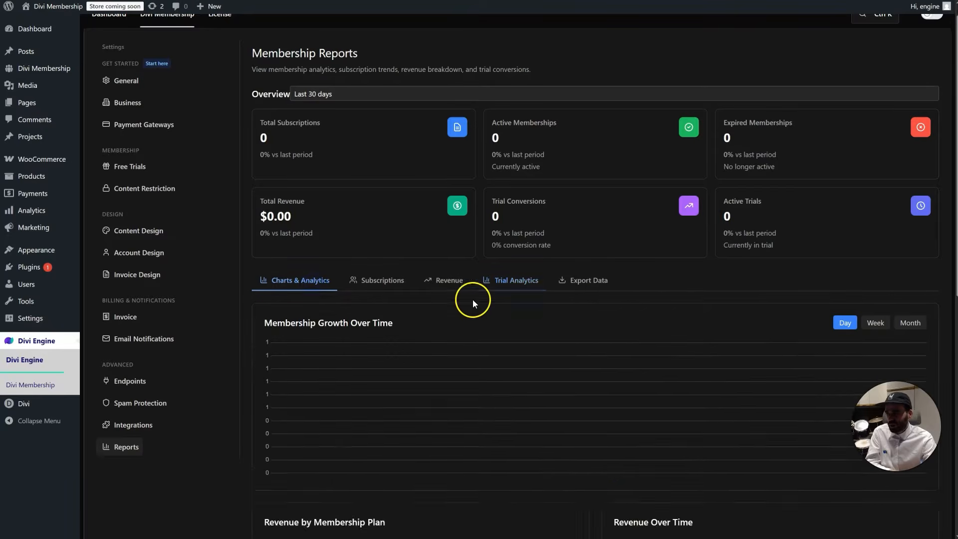
{"action": "left_click", "coordinate": [505, 288]}
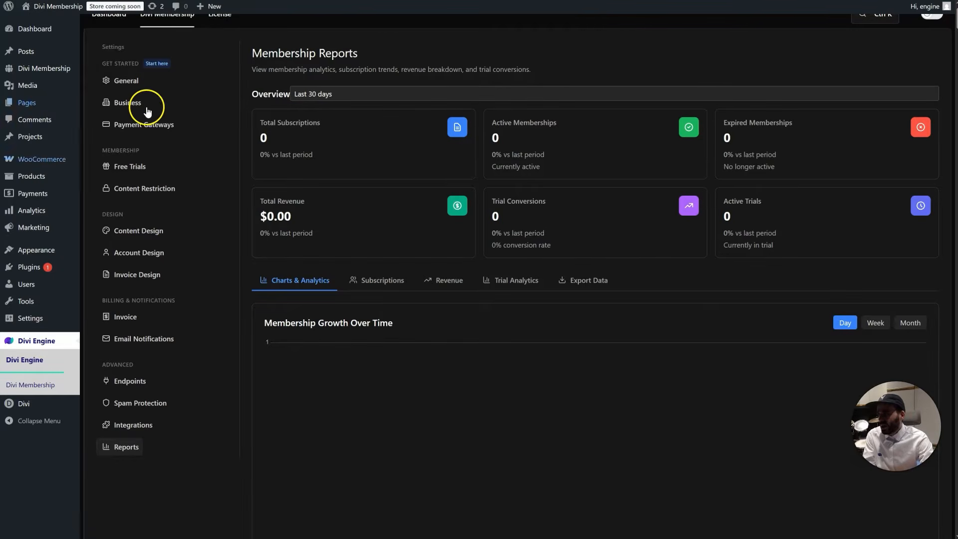
Go to General settings and scroll the sign-up page's plans, with Free Membership at $0.00
{"action": "left_click", "coordinate": [142, 85]}
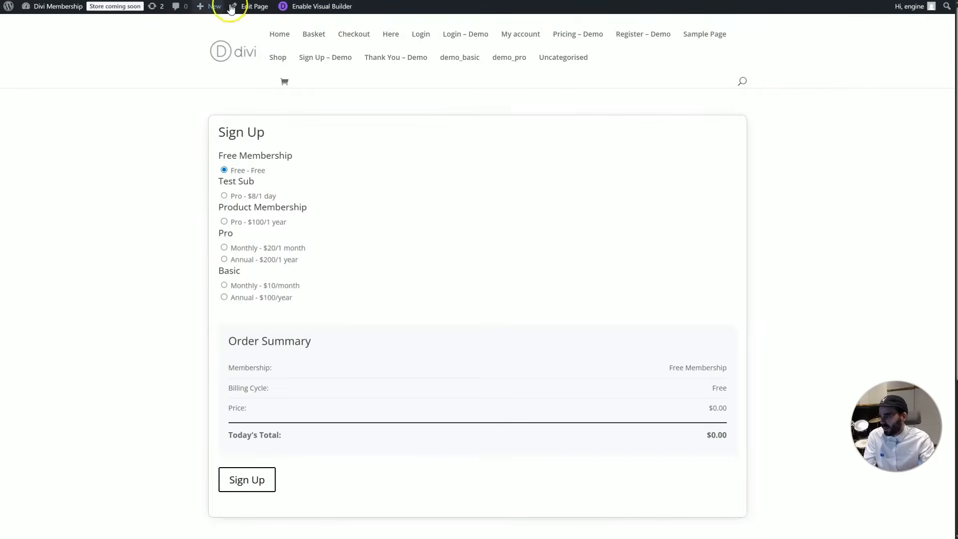
{"action": "scroll", "coordinate": [442, 249], "scroll_direction": "down", "scroll_amount": 2}
{"action": "scroll", "coordinate": [443, 250], "scroll_direction": "up", "scroll_amount": 1}
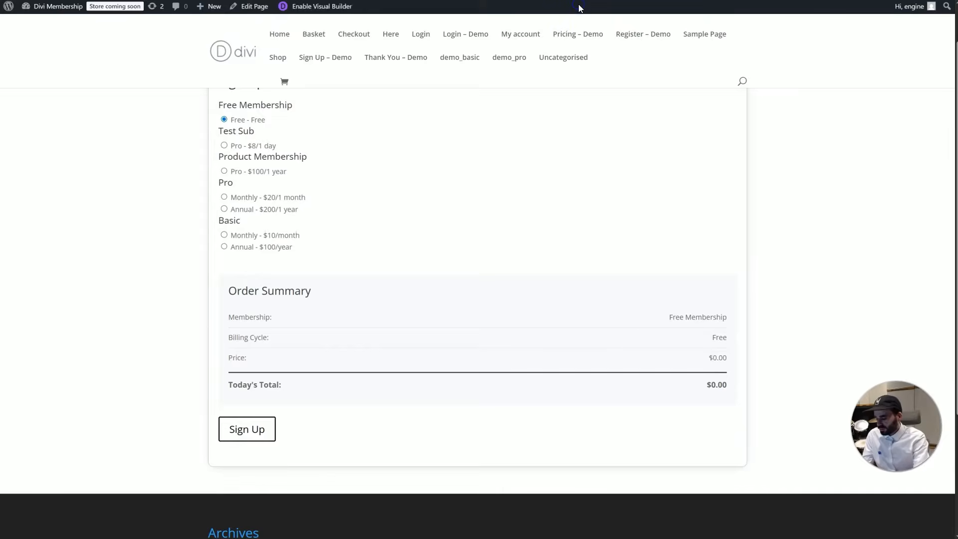
Enter '/re' in the address bar and go to the register page suggestion
{"action": "key", "text": "BackSpace"}
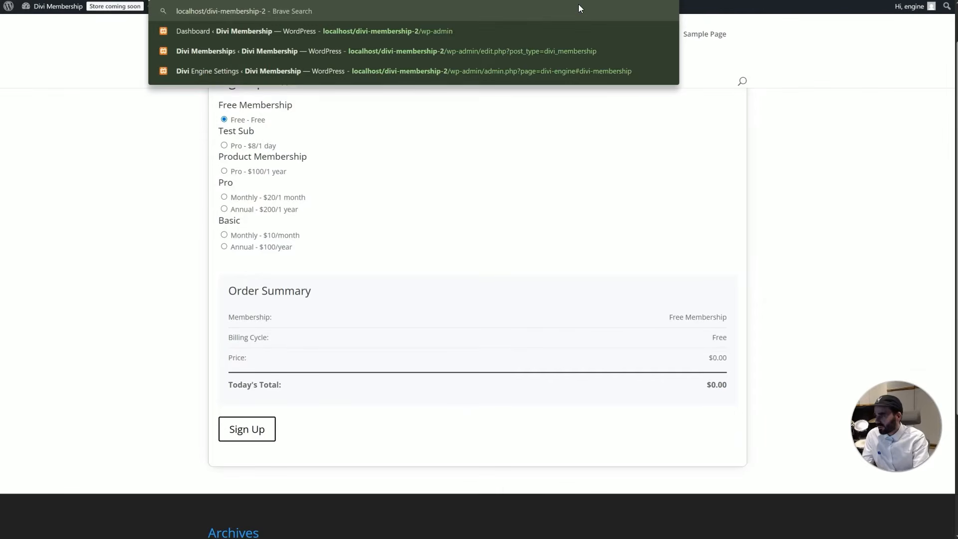
{"action": "type", "text": "/"}
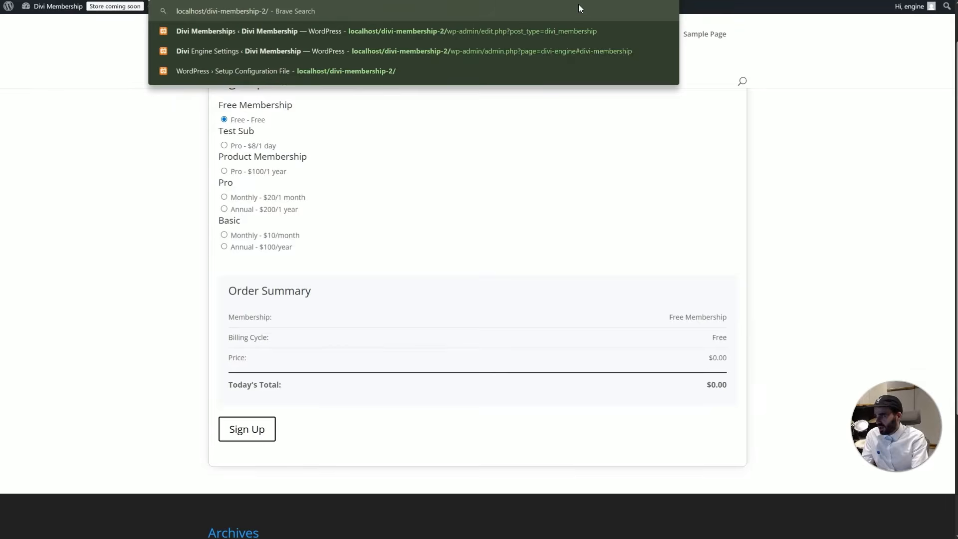
{"action": "type", "text": "re"}
{"action": "key", "text": "Down"}
{"action": "key", "text": "Down"}
{"action": "key", "text": "Return"}
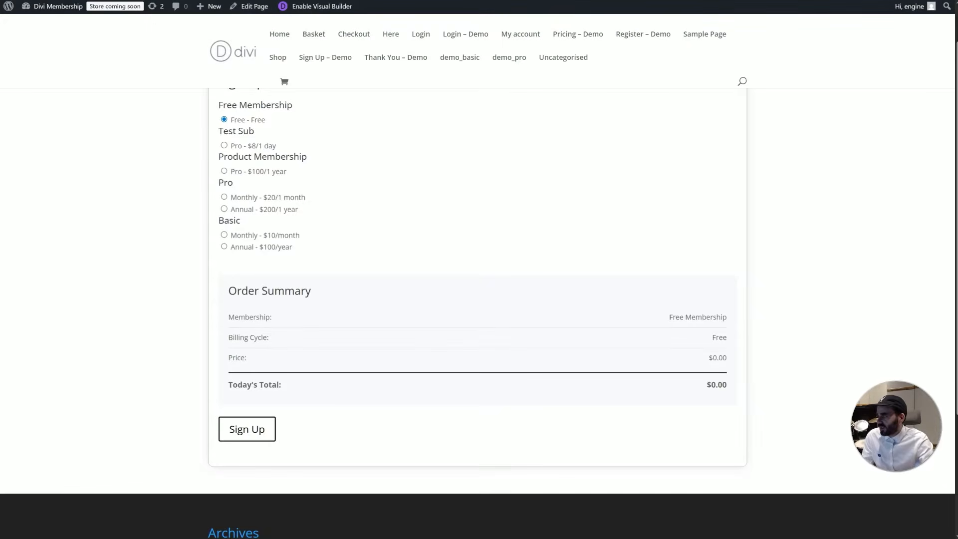
Return to the membership admin tab and open a new private browsing window
{"action": "key", "text": "ctrl+Tab"}
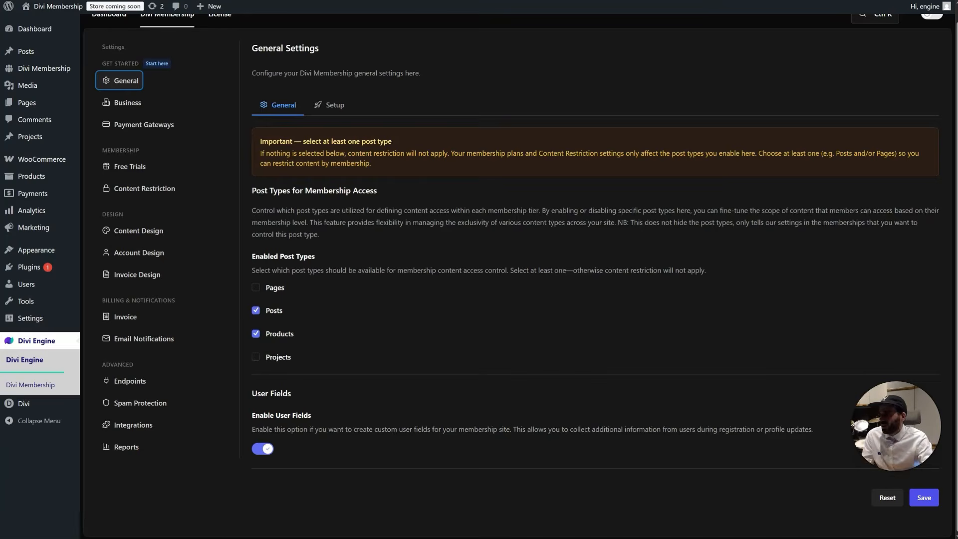
{"action": "left_click", "coordinate": [921, 9]}
{"action": "left_click", "coordinate": [917, 34]}
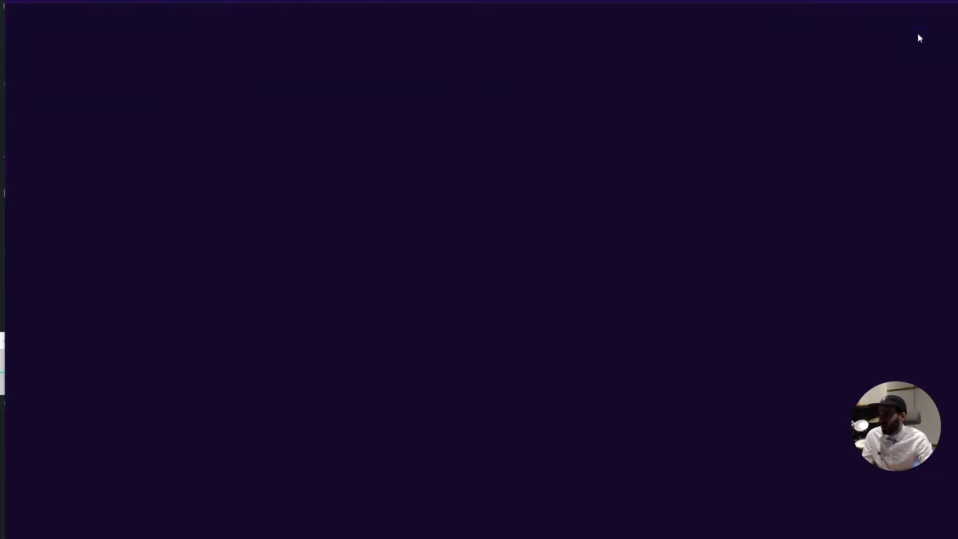
Arrange the private window's Register page over the admin and scroll through the form
{"action": "left_click_drag", "start_coordinate": [599, 0], "coordinate": [957, 0]}
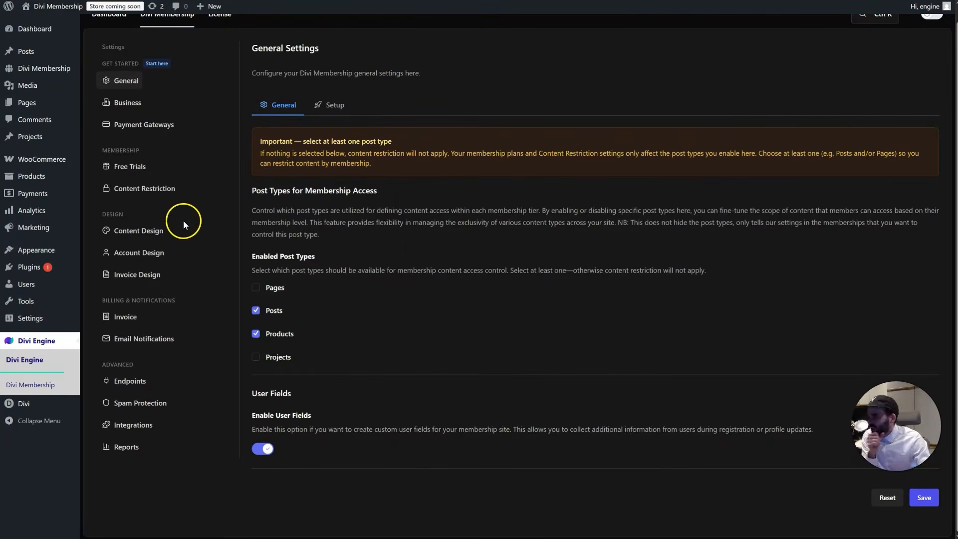
{"action": "left_click_drag", "start_coordinate": [957, 30], "coordinate": [283, 0]}
{"action": "scroll", "coordinate": [447, 321], "scroll_direction": "down", "scroll_amount": 4}
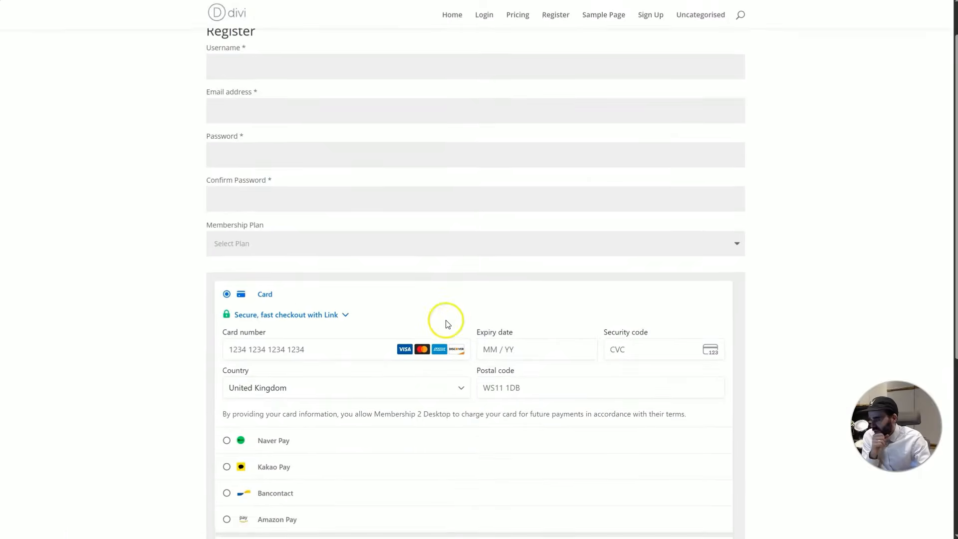
{"action": "scroll", "coordinate": [299, 244], "scroll_direction": "up", "scroll_amount": 2}
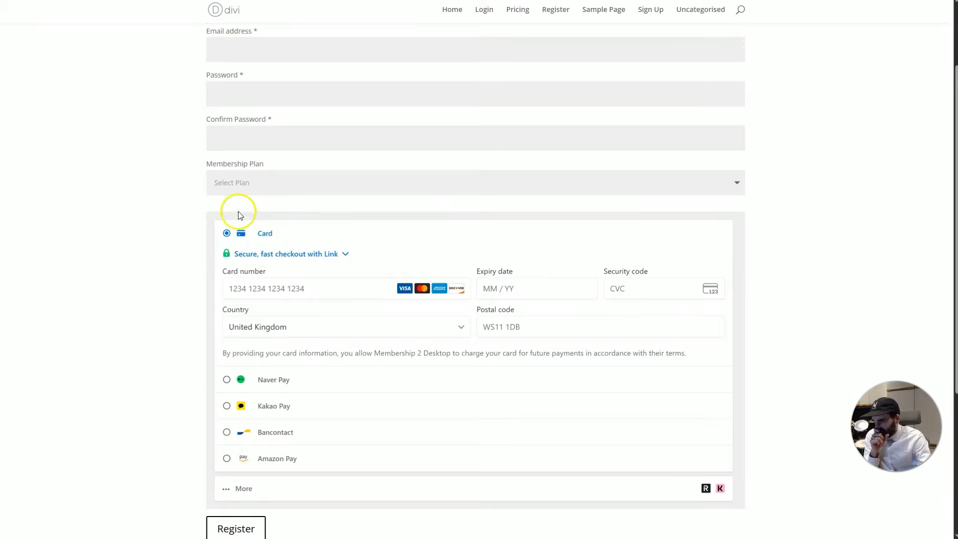
{"action": "scroll", "coordinate": [259, 225], "scroll_direction": "down", "scroll_amount": 1}
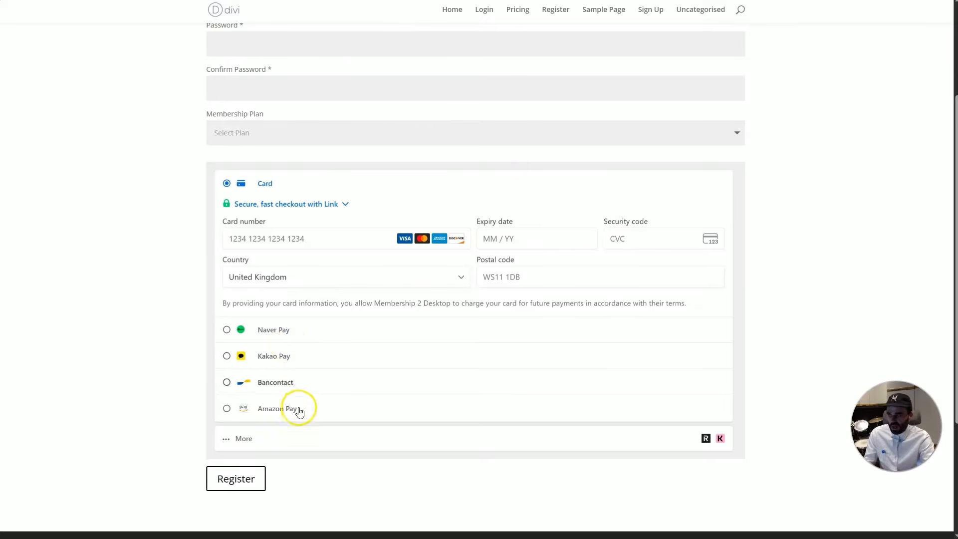
Switch payment to Amazon Pay and back to card, check the country choices, and reveal the admin
{"action": "left_click", "coordinate": [280, 407]}
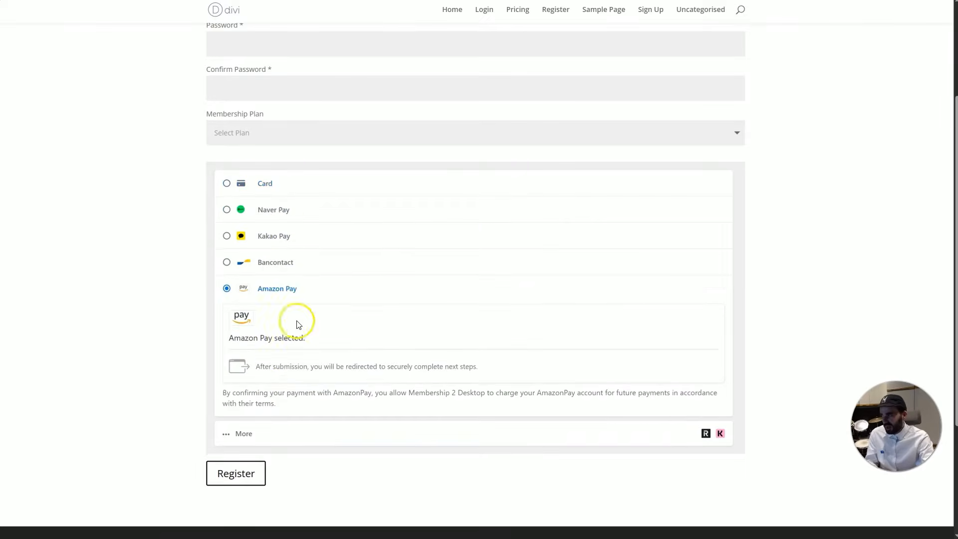
{"action": "scroll", "coordinate": [285, 289], "scroll_direction": "up", "scroll_amount": 1}
{"action": "left_click", "coordinate": [272, 234]}
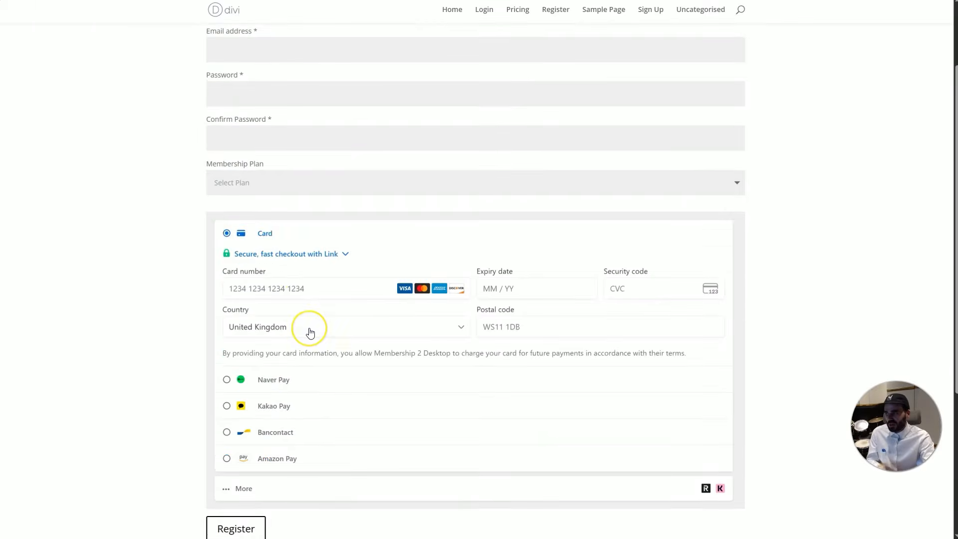
{"action": "left_click", "coordinate": [310, 324]}
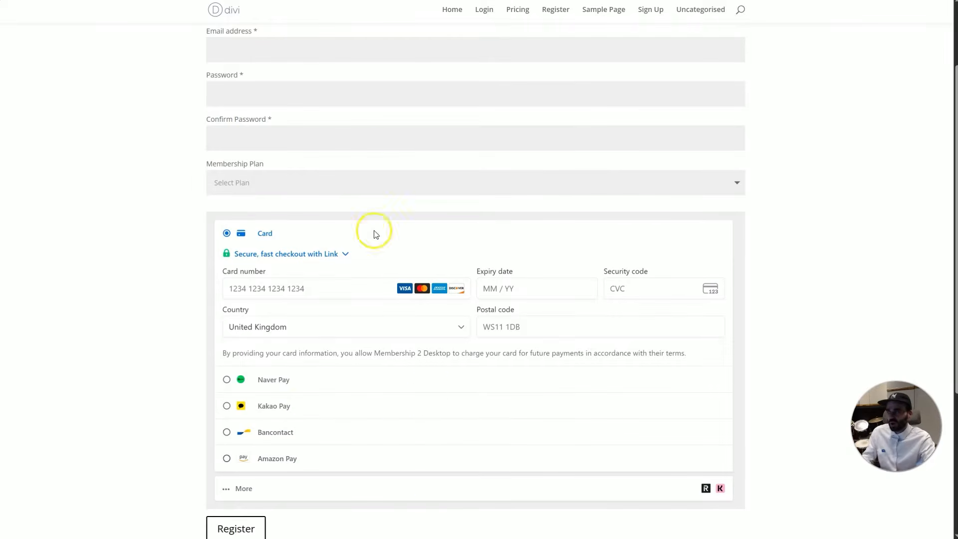
{"action": "left_click_drag", "start_coordinate": [406, 1], "coordinate": [956, 15]}
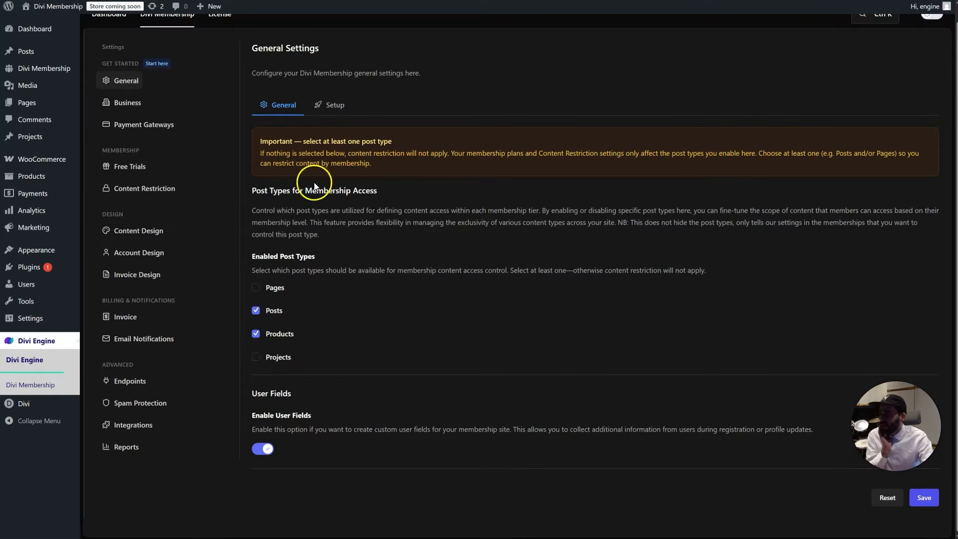
In Free Trials, keep the default trial behaviour set to Per-Plan
{"action": "left_click", "coordinate": [143, 166]}
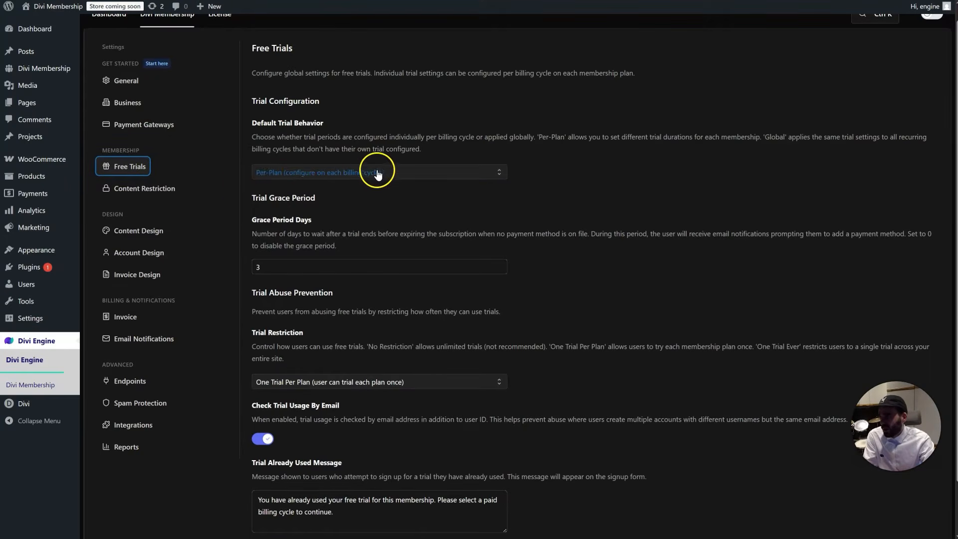
{"action": "left_click", "coordinate": [320, 174]}
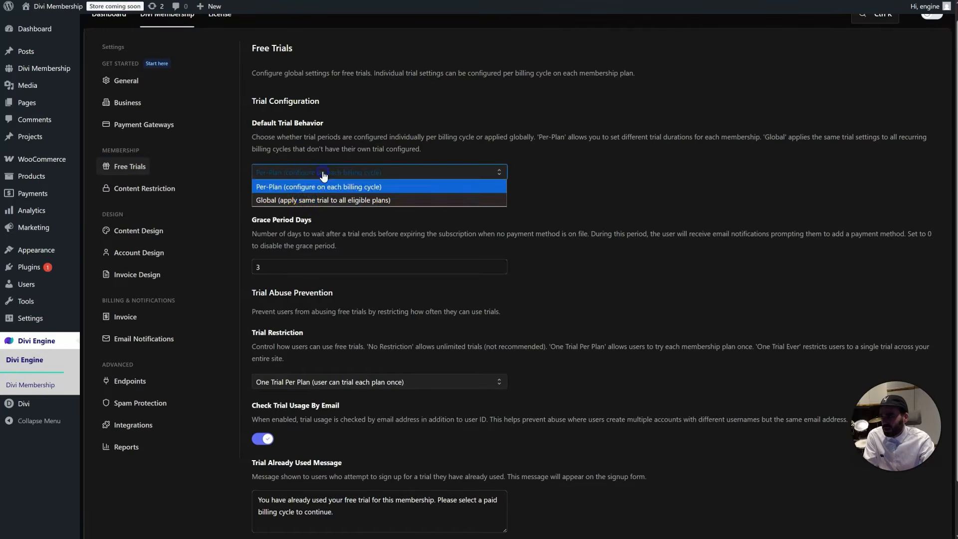
{"action": "left_click", "coordinate": [360, 182]}
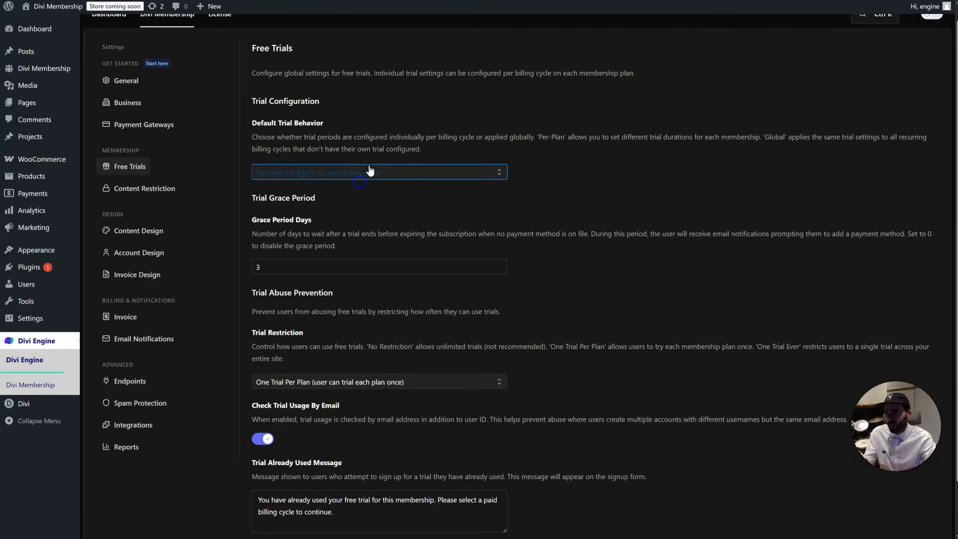
{"action": "scroll", "coordinate": [376, 205], "scroll_direction": "down", "scroll_amount": 1}
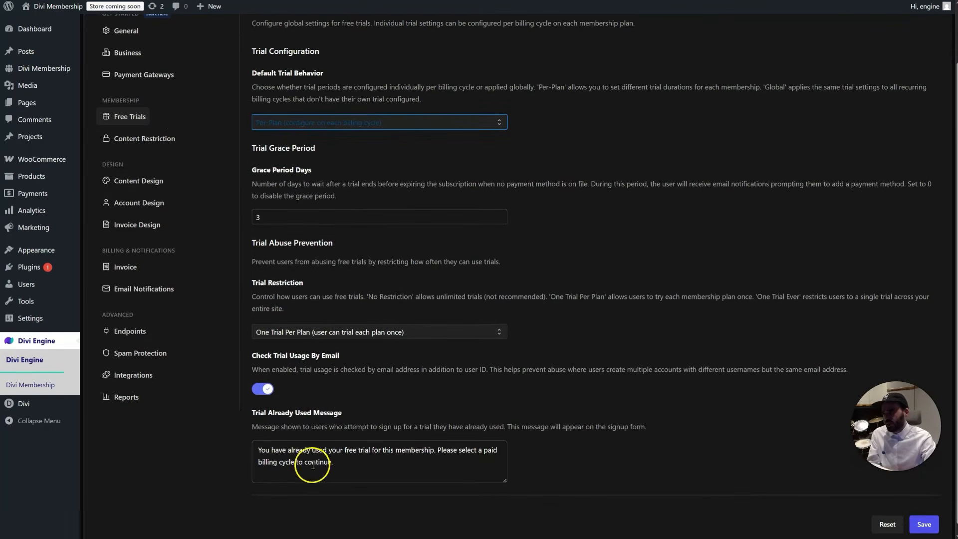
{"action": "scroll", "coordinate": [223, 165], "scroll_direction": "up", "scroll_amount": 1}
Go to the Divi Membership Memberships list
{"action": "mouse_move", "coordinate": [45, 70]}
{"action": "right_click", "coordinate": [118, 75]}
{"action": "left_click", "coordinate": [118, 75]}
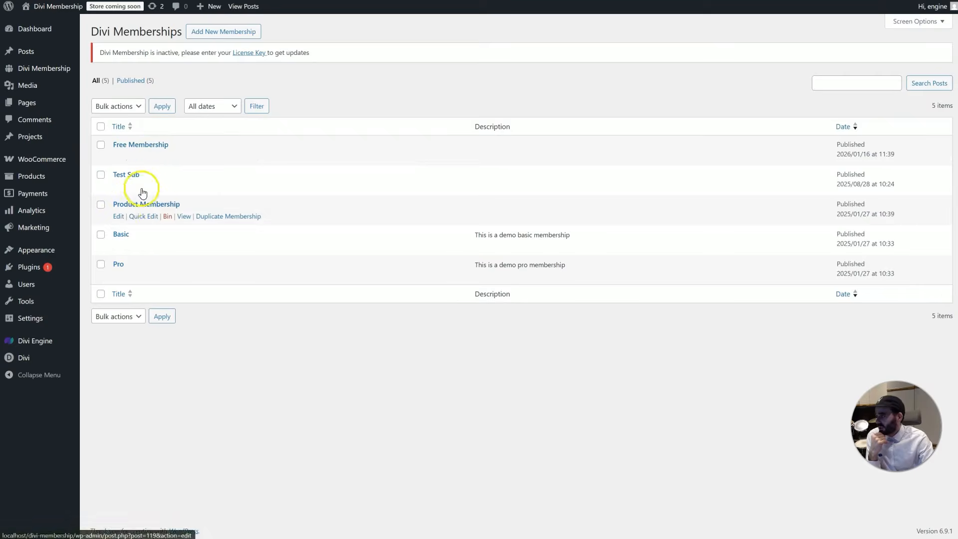
Open the Pro membership's edit page in its own tab
{"action": "left_click", "coordinate": [118, 265]}
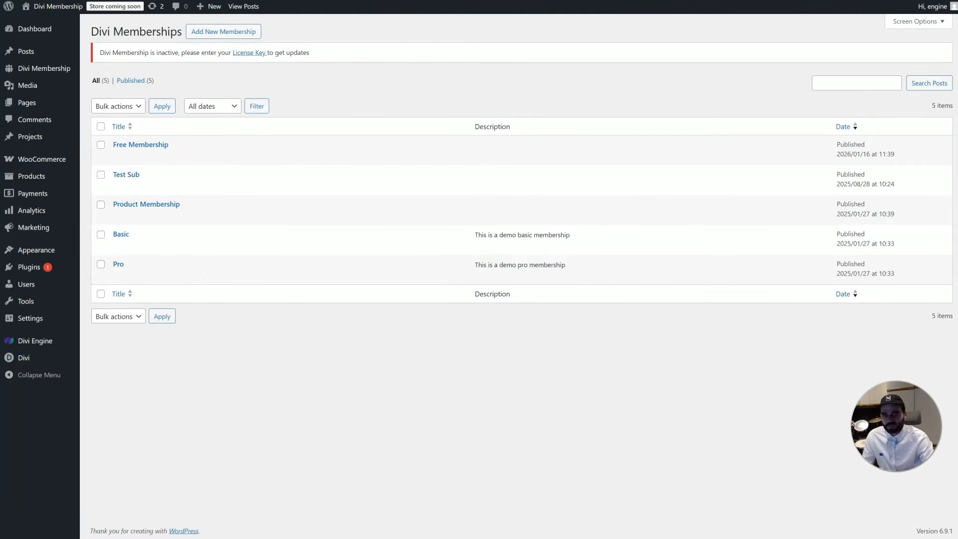
{"action": "key", "text": "ctrl+t"}
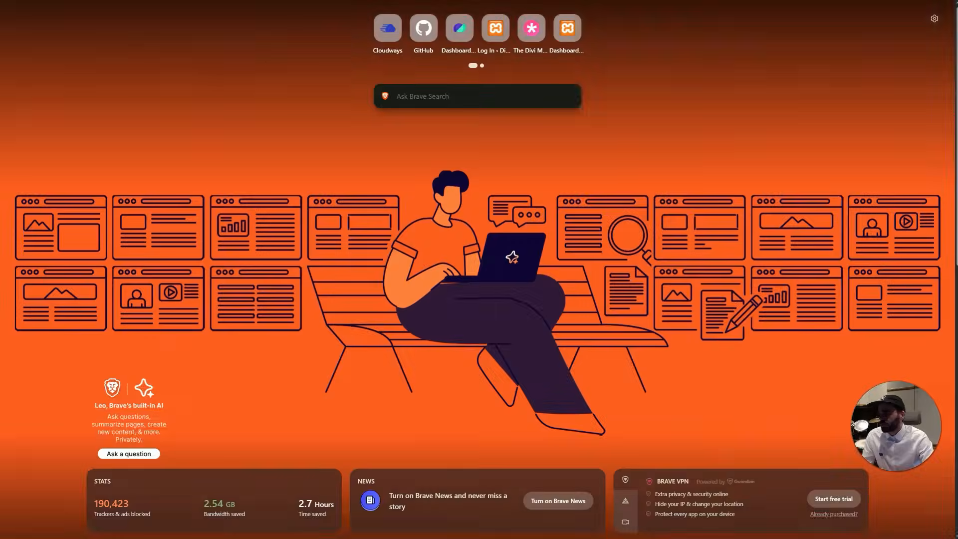
{"action": "key", "text": "ctrl+w"}
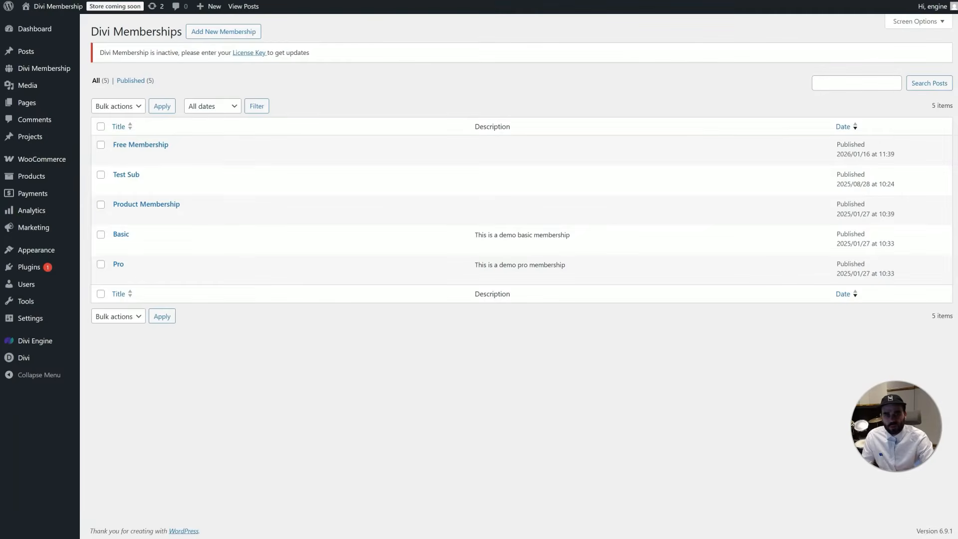
{"action": "key", "text": "ctrl+Tab"}
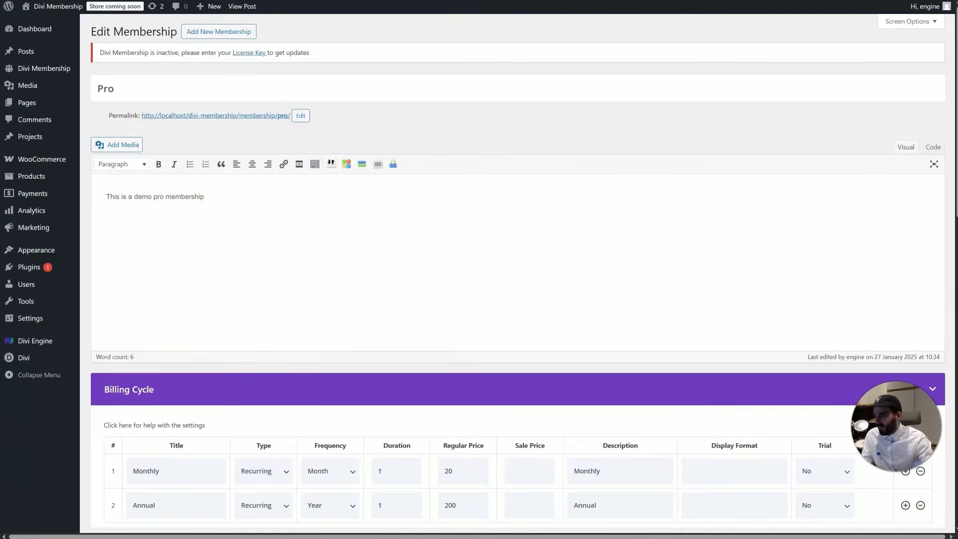
{"action": "scroll", "coordinate": [327, 171], "scroll_direction": "down", "scroll_amount": 4}
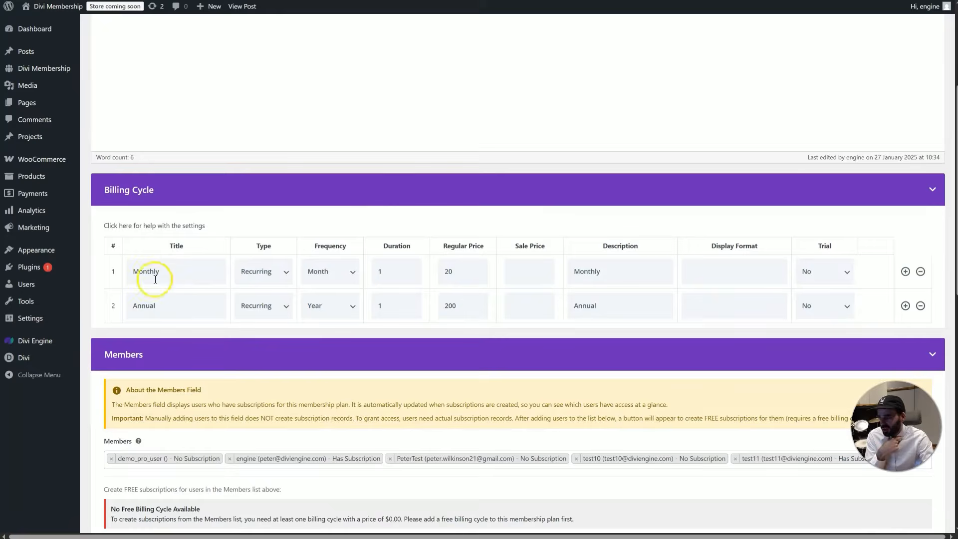
Give Pro's Monthly cycle a 7-day trial, toggling Require Payment to No and back to Yes
{"action": "left_click", "coordinate": [827, 271]}
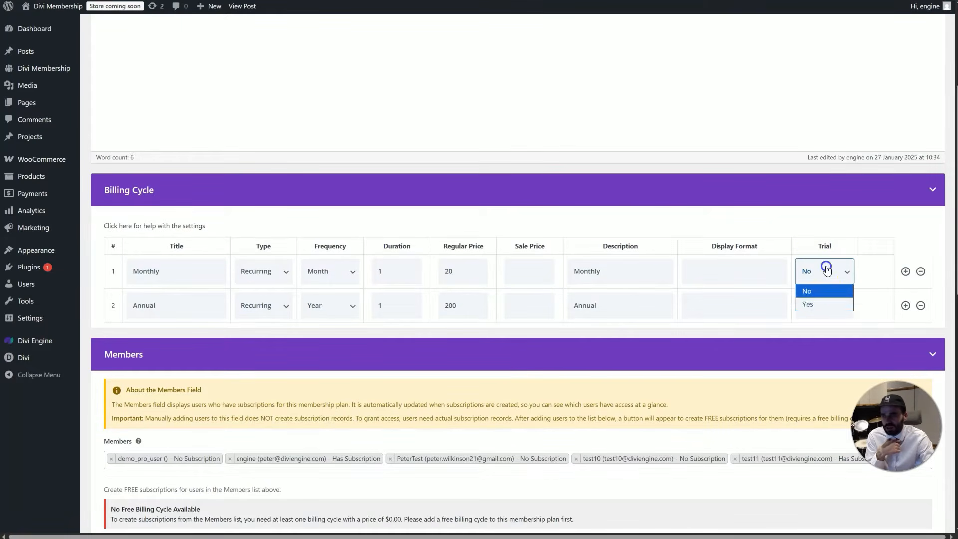
{"action": "left_click", "coordinate": [820, 302]}
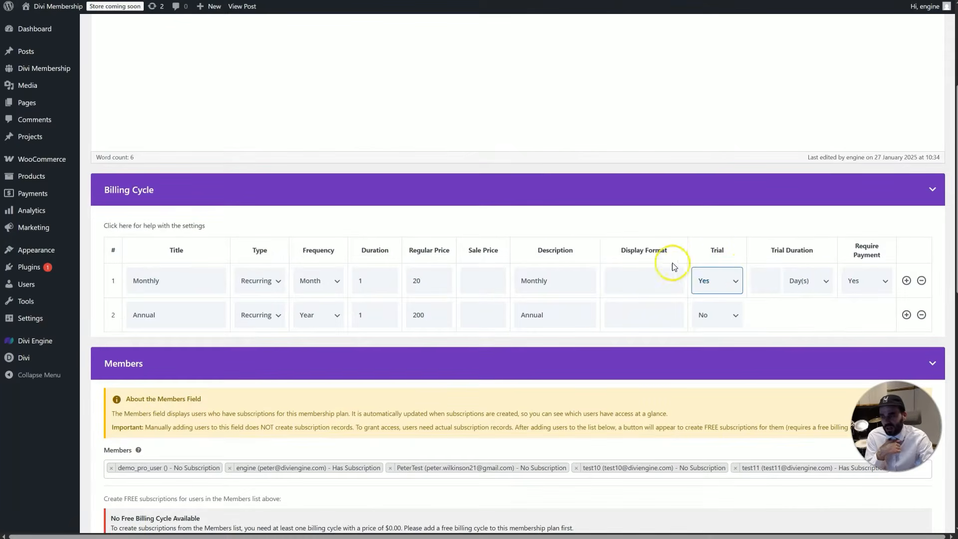
{"action": "left_click", "coordinate": [756, 281]}
{"action": "type", "text": "7"}
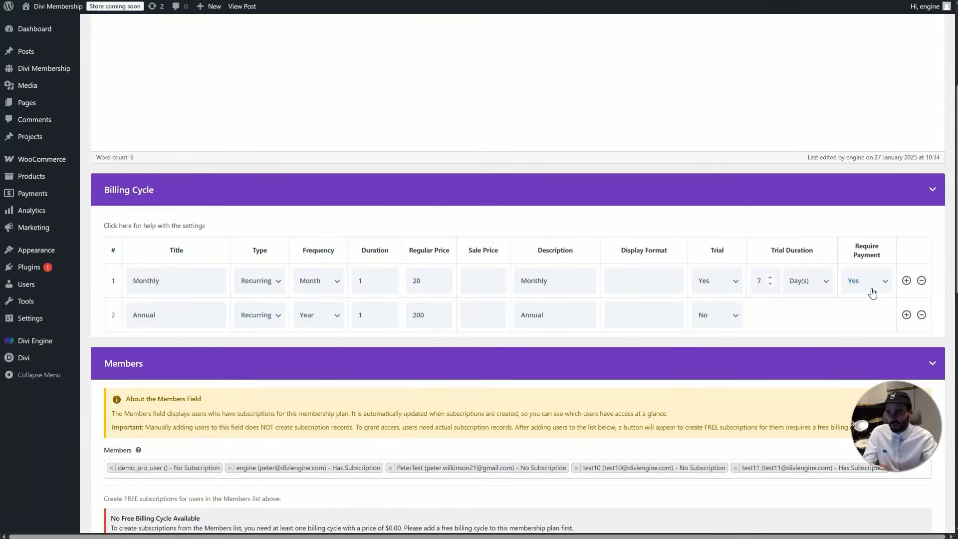
{"action": "left_click", "coordinate": [857, 293]}
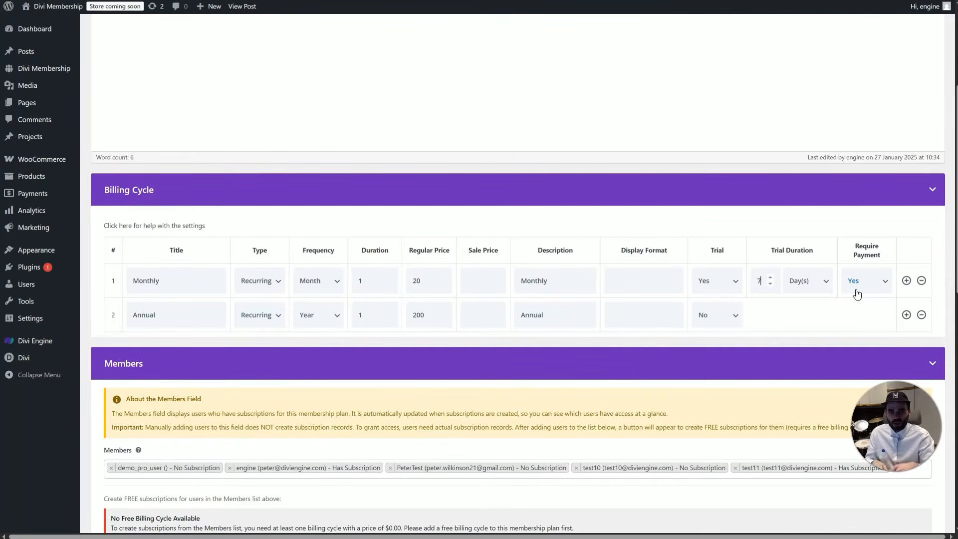
{"action": "left_click", "coordinate": [862, 286]}
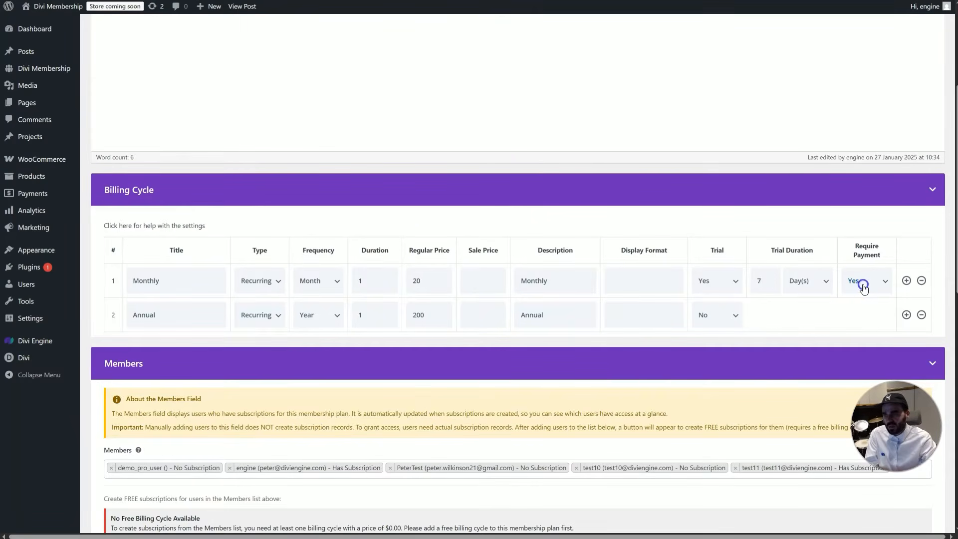
{"action": "left_click", "coordinate": [875, 313]}
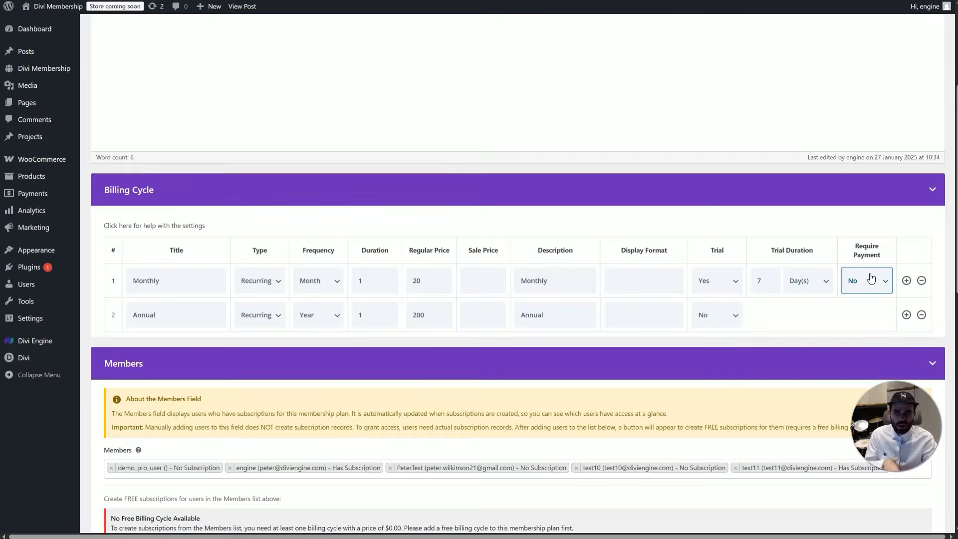
{"action": "left_click", "coordinate": [871, 279]}
{"action": "left_click", "coordinate": [885, 302]}
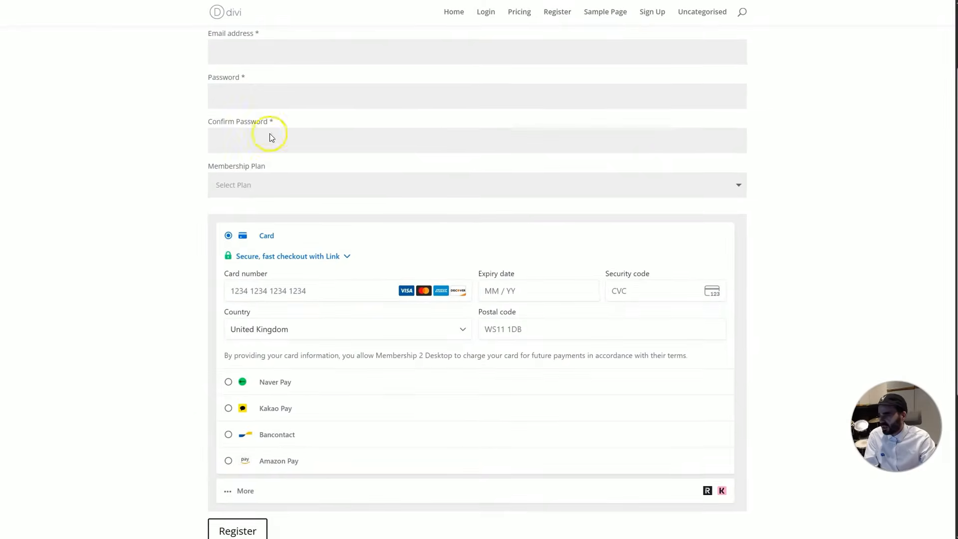
Choose the 'Monthly - 7 days free' membership plan on the registration form
{"action": "left_click", "coordinate": [286, 186]}
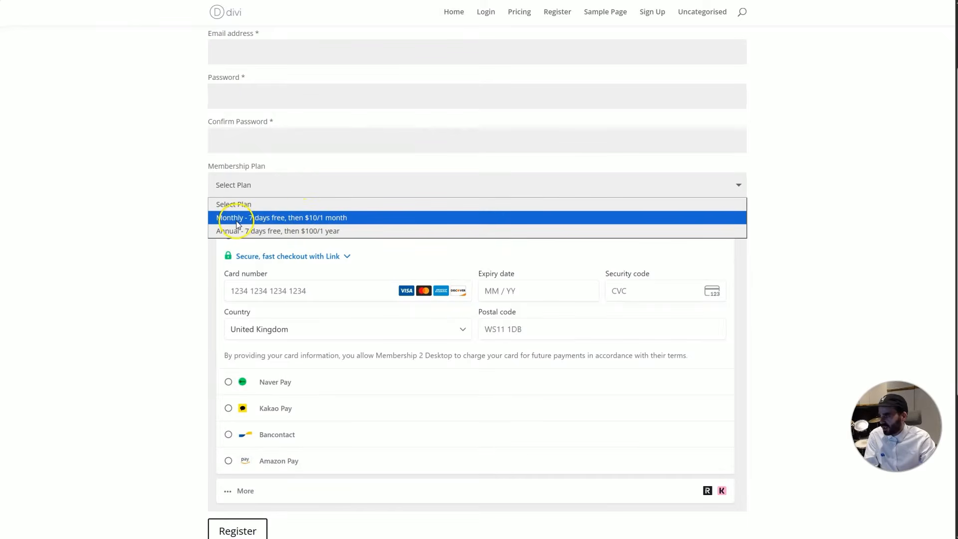
{"action": "left_click", "coordinate": [329, 220]}
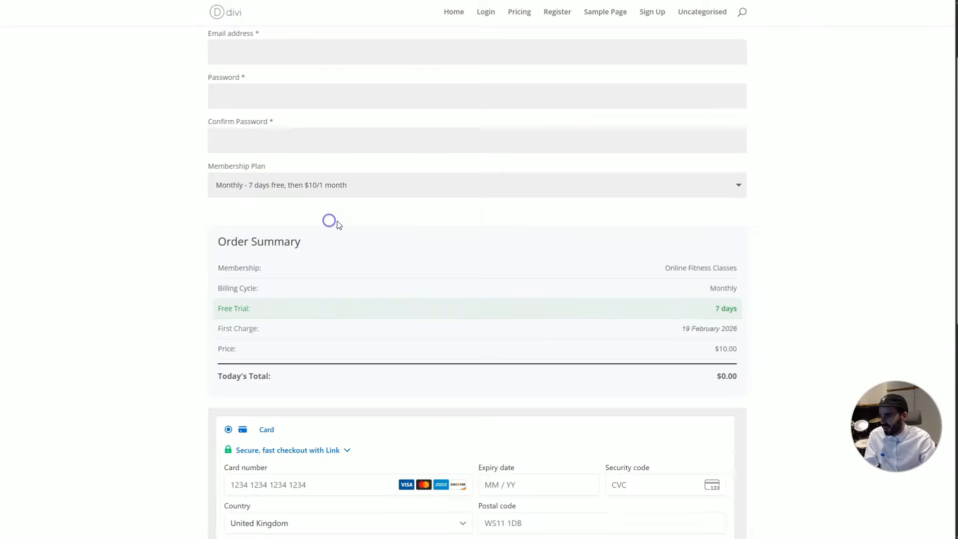
{"action": "scroll", "coordinate": [206, 253], "scroll_direction": "down", "scroll_amount": 1}
Highlight the order summary's Membership, Billing Cycle, 7-day Free Trial and first charge date
{"action": "left_click_drag", "start_coordinate": [216, 186], "coordinate": [676, 258]}
{"action": "left_click", "coordinate": [800, 250]}
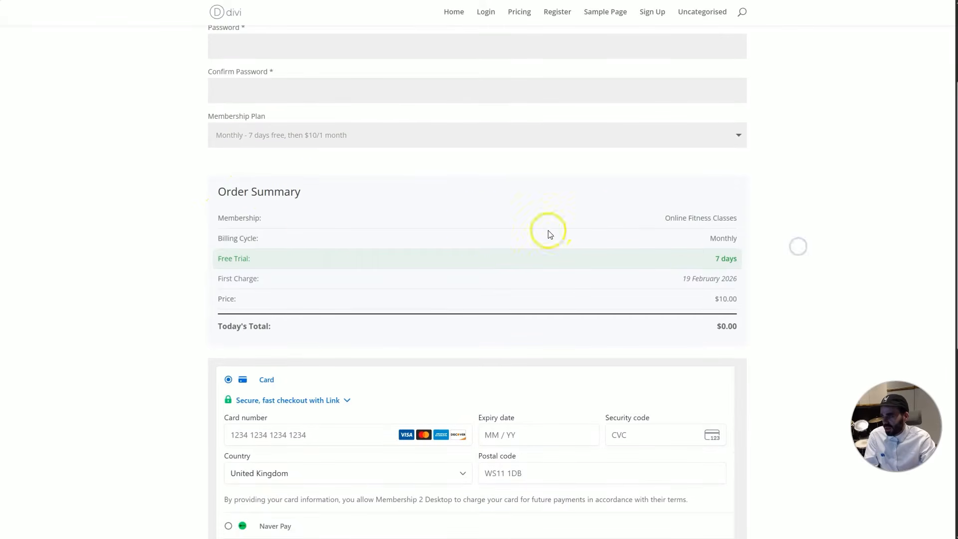
{"action": "double_click", "coordinate": [242, 218]}
{"action": "triple_click", "coordinate": [237, 237]}
{"action": "double_click", "coordinate": [237, 258]}
{"action": "triple_click", "coordinate": [727, 258]}
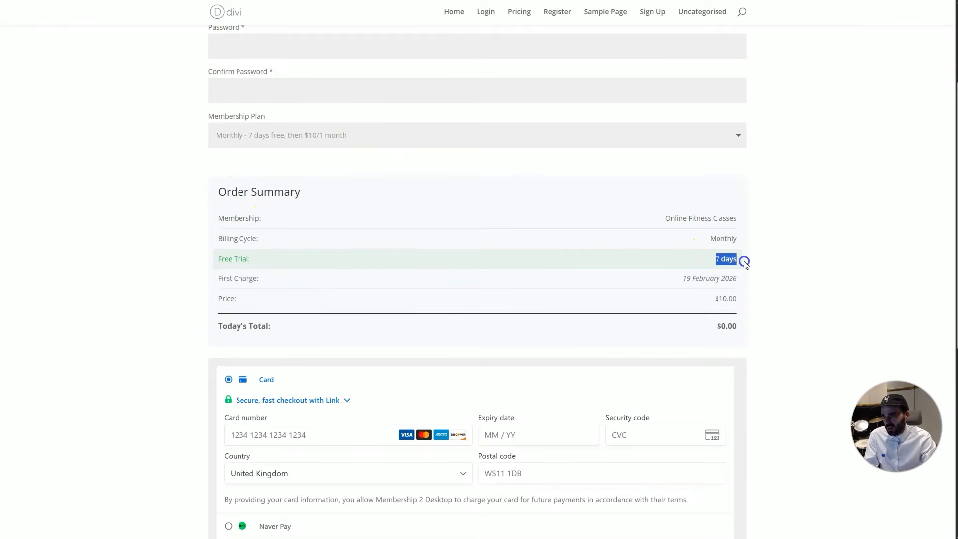
{"action": "left_click", "coordinate": [682, 278]}
{"action": "left_click_drag", "start_coordinate": [690, 277], "coordinate": [742, 285]}
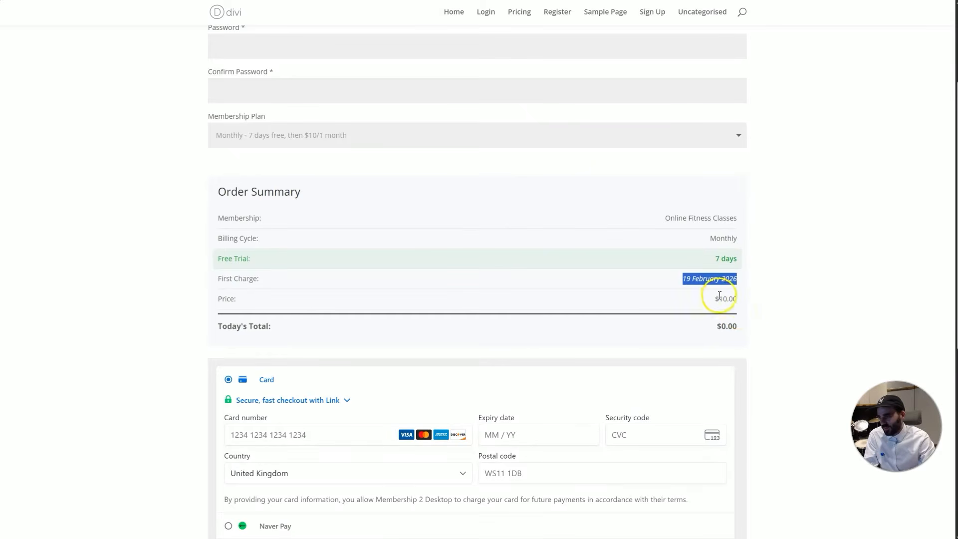
{"action": "scroll", "coordinate": [724, 314], "scroll_direction": "down", "scroll_amount": 1}
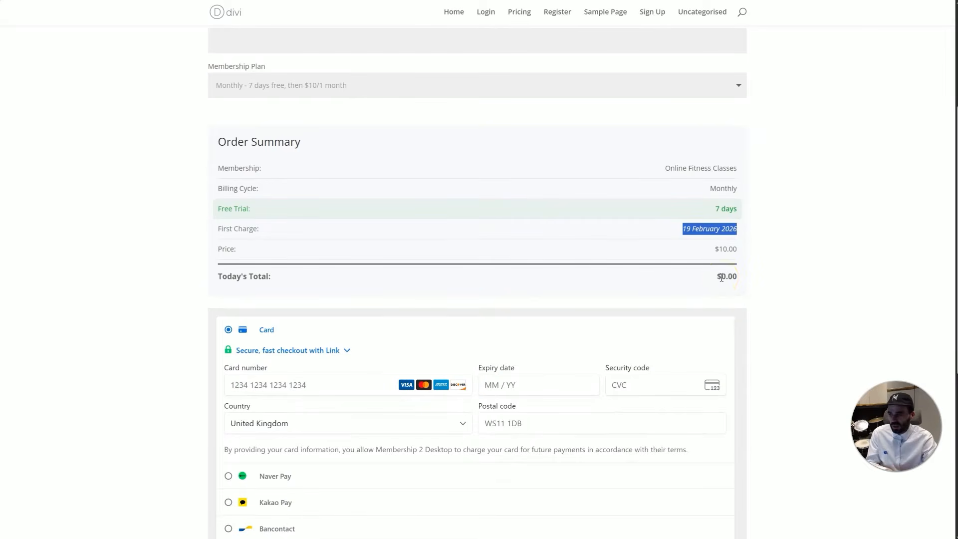
{"action": "scroll", "coordinate": [721, 277], "scroll_direction": "down", "scroll_amount": 5}
{"action": "scroll", "coordinate": [721, 278], "scroll_direction": "up", "scroll_amount": 8}
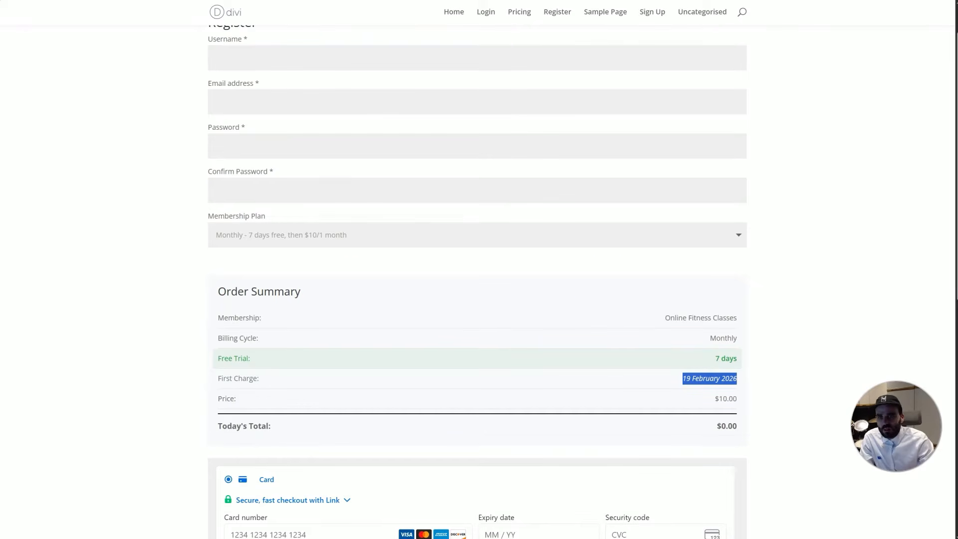
{"action": "left_click", "coordinate": [350, 239]}
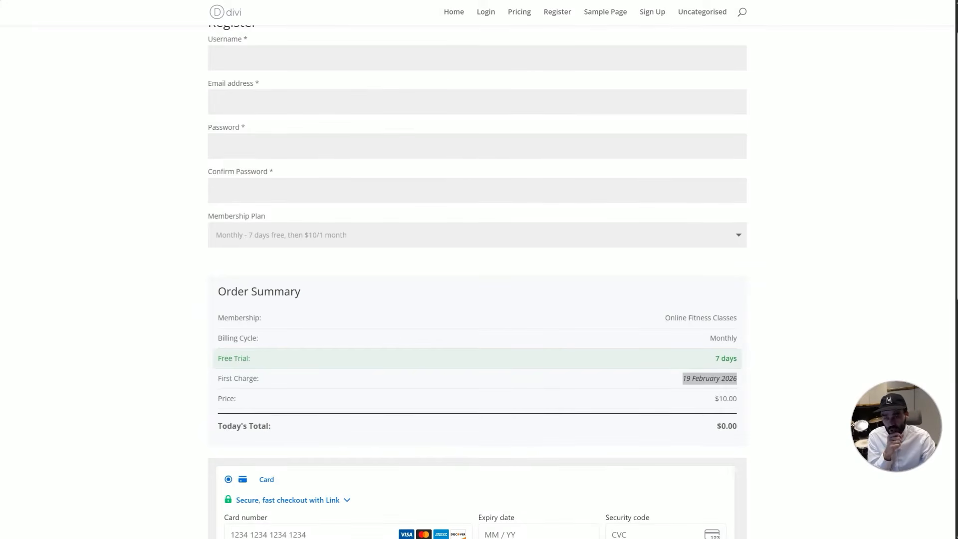
{"action": "left_click_drag", "start_coordinate": [333, 0], "coordinate": [957, 15]}
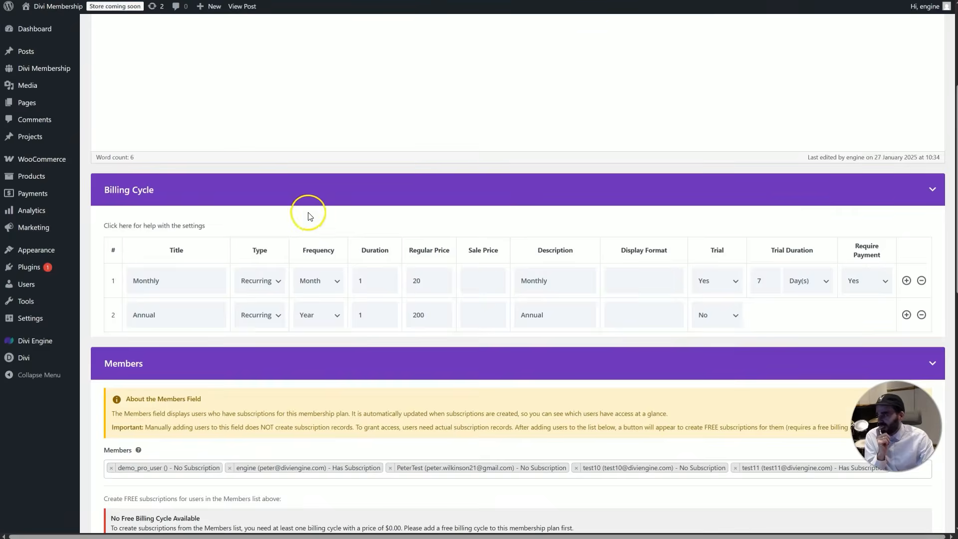
View the empty Coupons list, start a new coupon, and reposition the browser window
{"action": "scroll", "coordinate": [118, 261], "scroll_direction": "up", "scroll_amount": 4}
{"action": "mouse_move", "coordinate": [31, 68]}
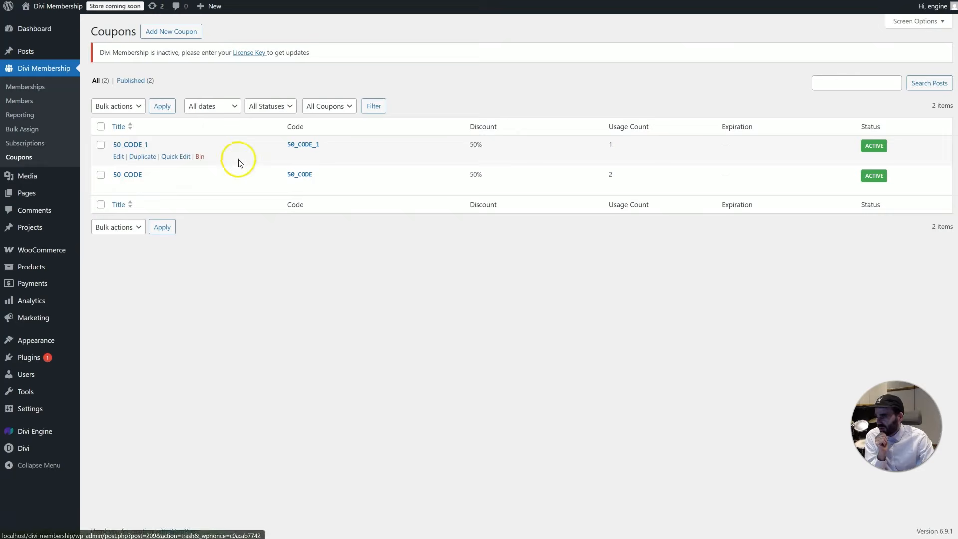
{"action": "left_click", "coordinate": [160, 35]}
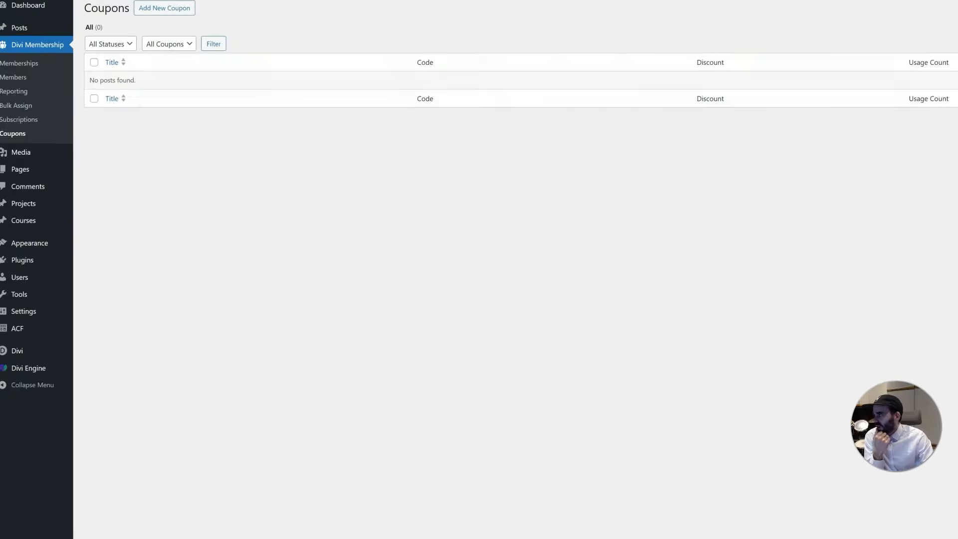
{"action": "left_click", "coordinate": [159, 35]}
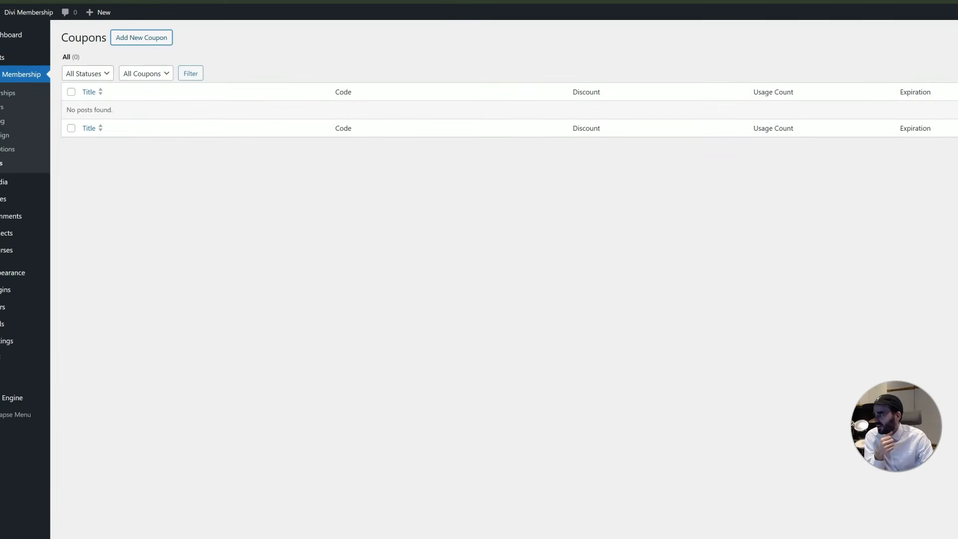
{"action": "left_click_drag", "start_coordinate": [0, 0], "coordinate": [436, 286]}
{"action": "left_click_drag", "start_coordinate": [727, 298], "coordinate": [313, 1]}
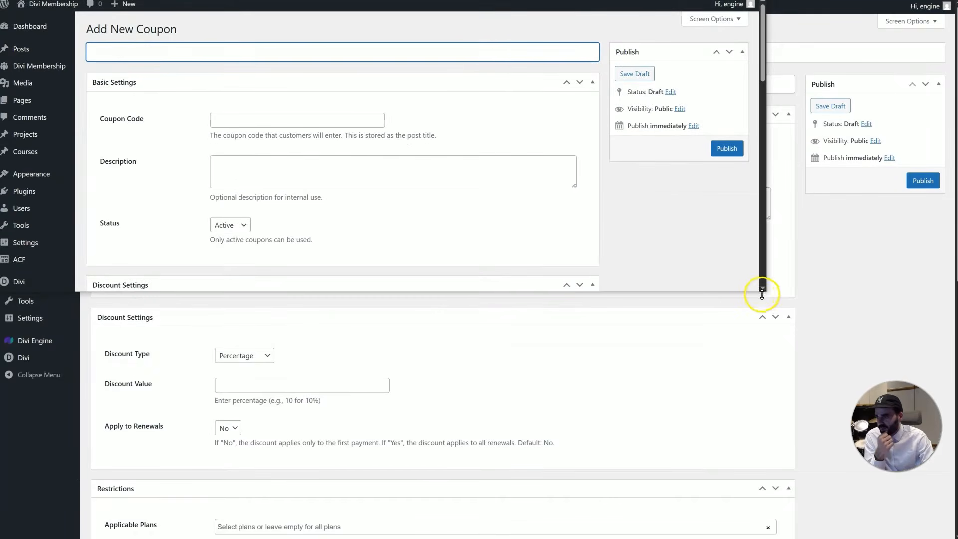
Title the coupon 50OFF and copy it into the Coupon Code field
{"action": "left_click_drag", "start_coordinate": [765, 293], "coordinate": [956, 538]}
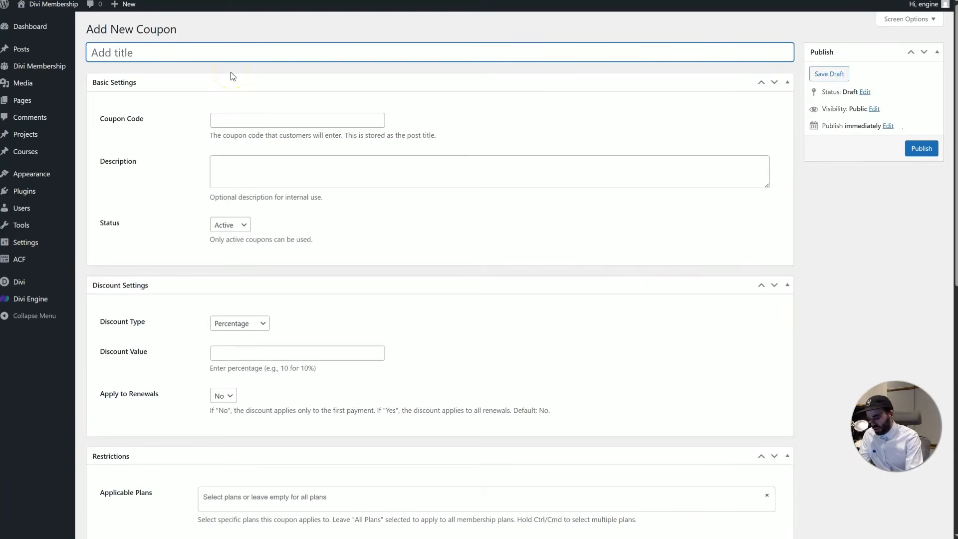
{"action": "type", "text": "50OFF"}
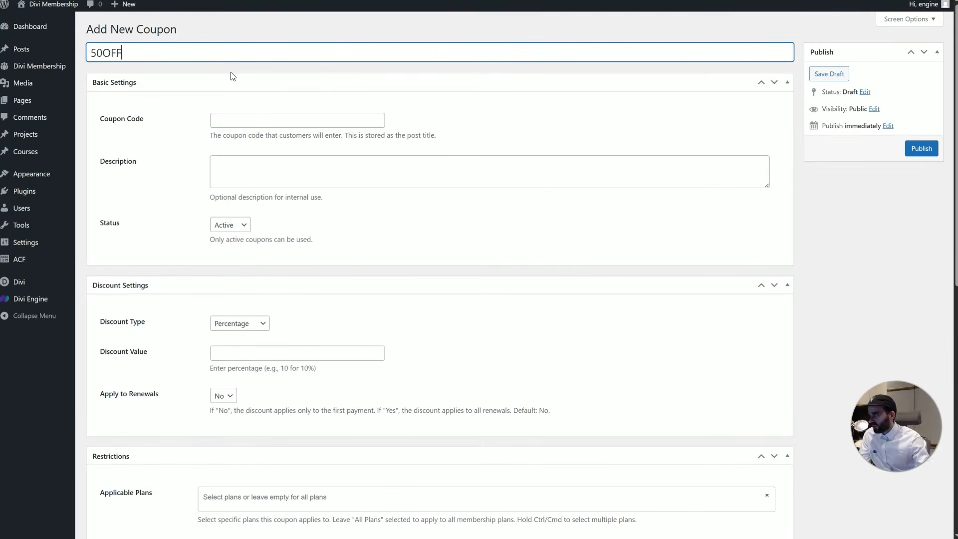
{"action": "key", "text": "ctrl+a"}
{"action": "key", "text": "ctrl+c"}
{"action": "left_click", "coordinate": [272, 118]}
{"action": "key", "text": "ctrl+v"}
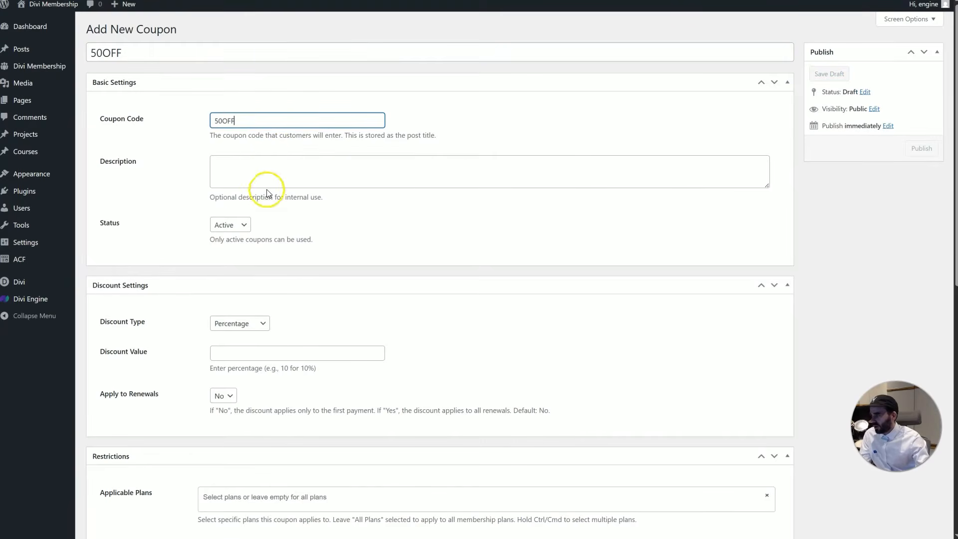
Set the discount value to 50 and leave Applicable Plans empty for all plans
{"action": "left_click", "coordinate": [257, 351]}
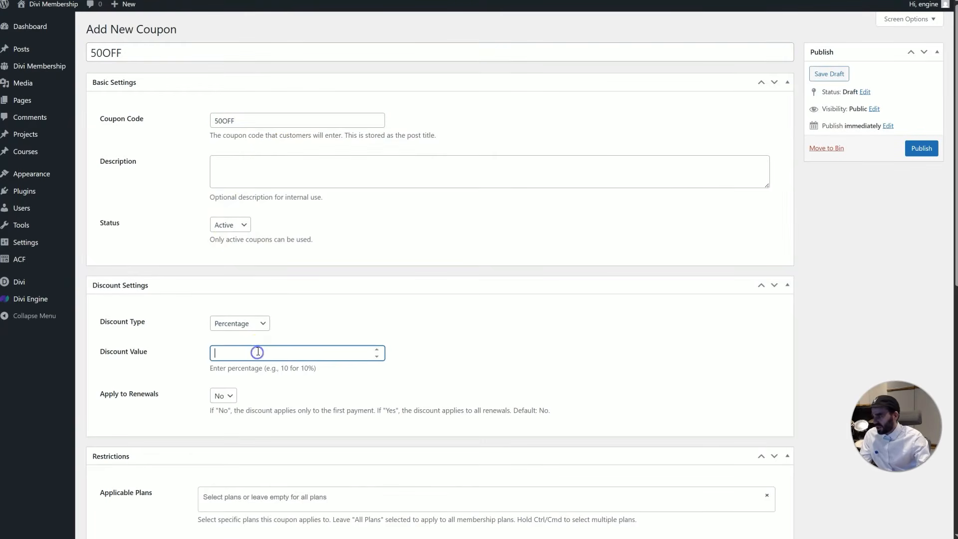
{"action": "type", "text": "50"}
{"action": "left_click", "coordinate": [428, 406]}
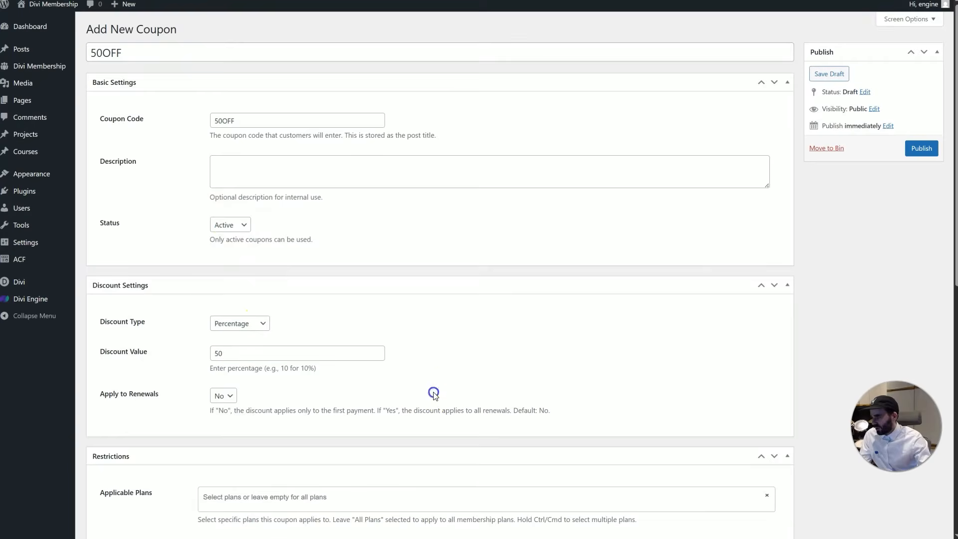
{"action": "scroll", "coordinate": [234, 349], "scroll_direction": "down", "scroll_amount": 1}
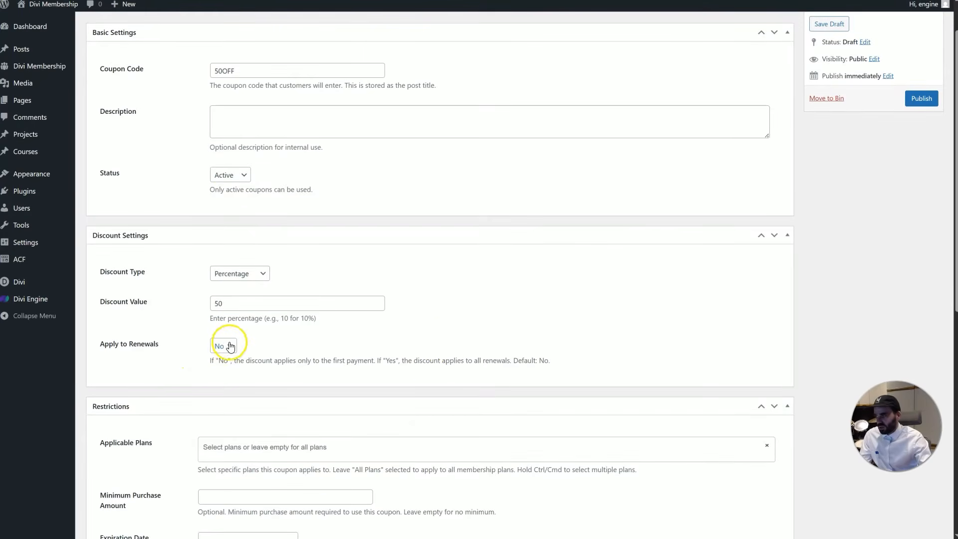
{"action": "scroll", "coordinate": [232, 347], "scroll_direction": "down", "scroll_amount": 3}
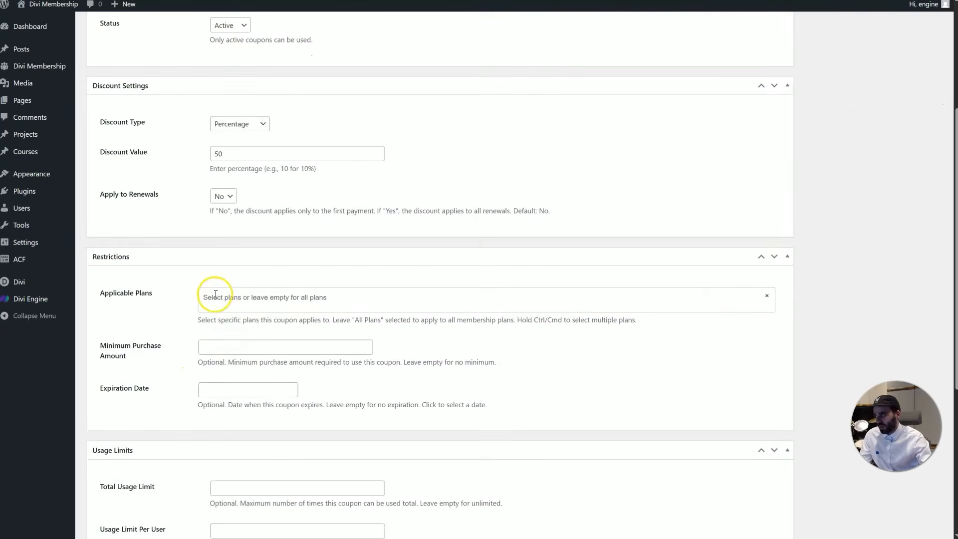
{"action": "left_click", "coordinate": [224, 298]}
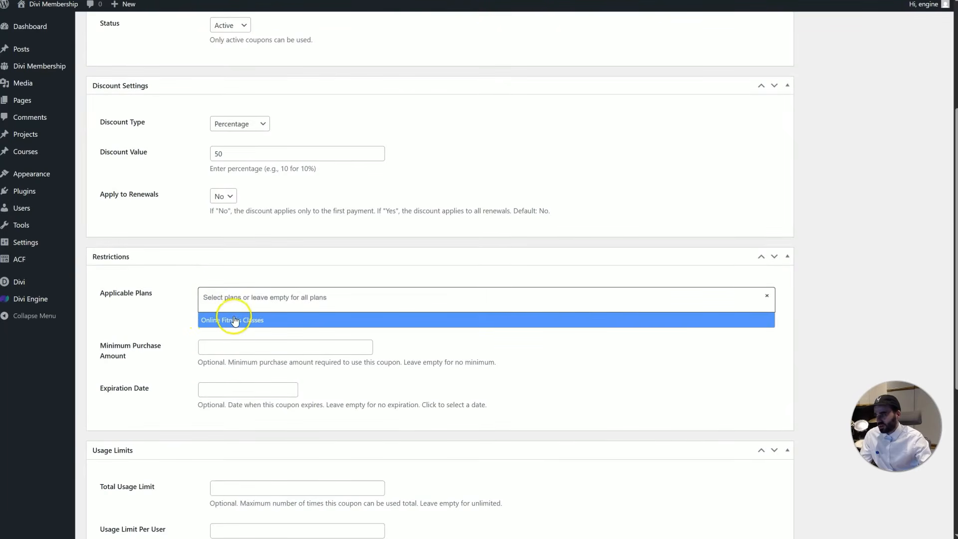
{"action": "left_click", "coordinate": [172, 301]}
Publish the 50OFF coupon
{"action": "scroll", "coordinate": [195, 334], "scroll_direction": "down", "scroll_amount": 1}
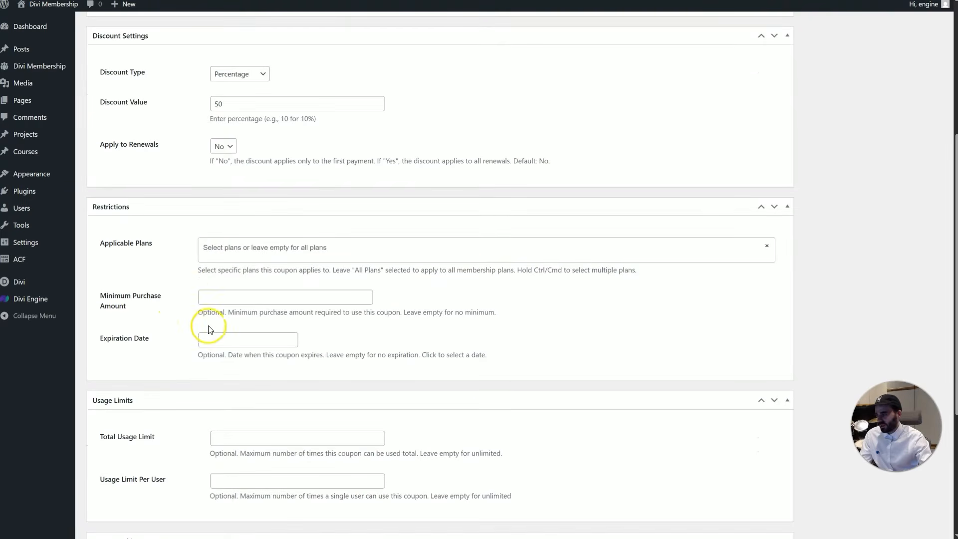
{"action": "scroll", "coordinate": [179, 300], "scroll_direction": "down", "scroll_amount": 1}
{"action": "scroll", "coordinate": [182, 280], "scroll_direction": "down", "scroll_amount": 1}
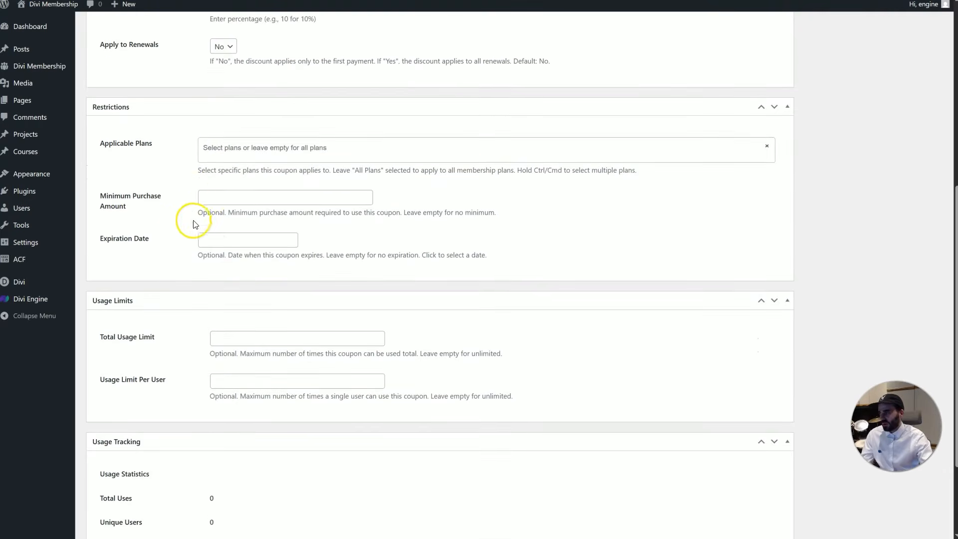
{"action": "scroll", "coordinate": [187, 209], "scroll_direction": "down", "scroll_amount": 1}
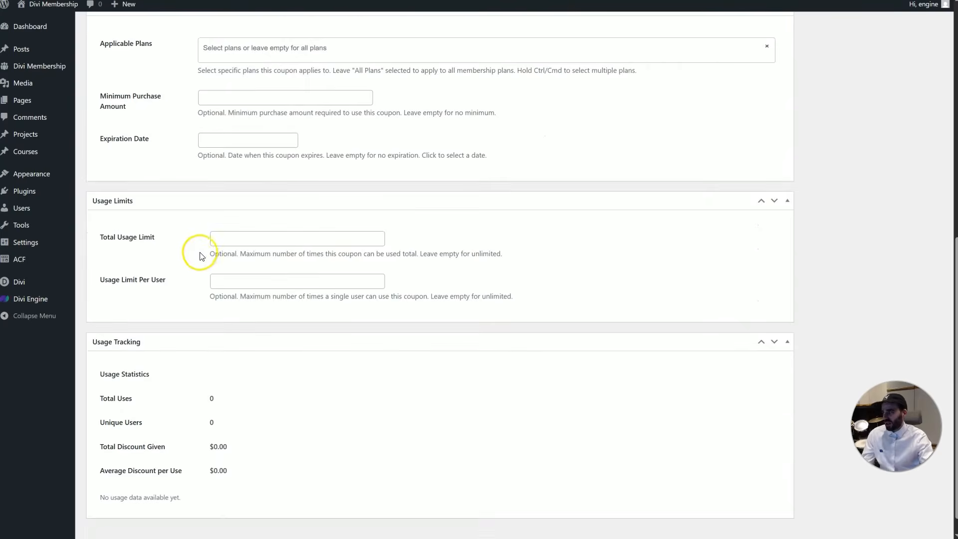
{"action": "scroll", "coordinate": [375, 349], "scroll_direction": "up", "scroll_amount": 5}
{"action": "scroll", "coordinate": [516, 360], "scroll_direction": "up", "scroll_amount": 4}
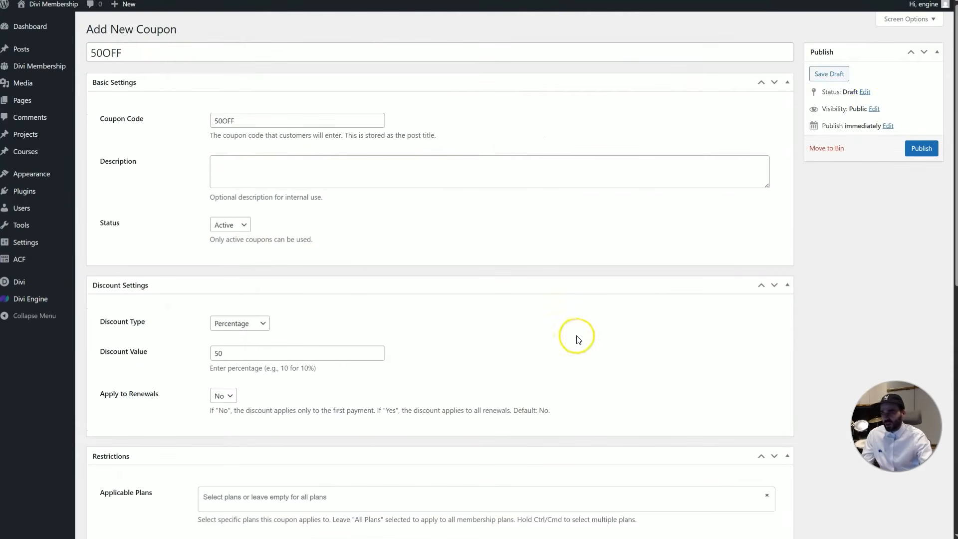
{"action": "left_click", "coordinate": [924, 147]}
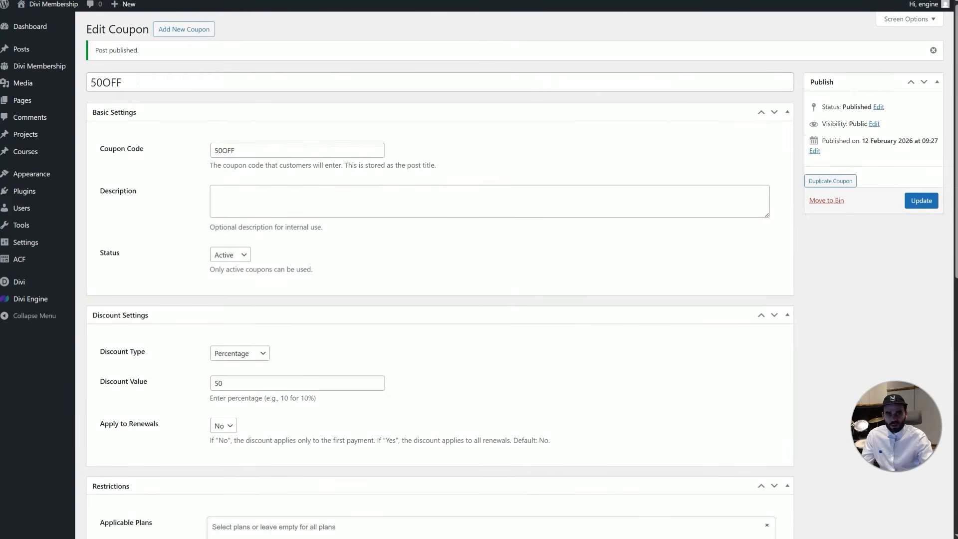
Preview the Annual plan on the registration page, then go to the admin Pages list
{"action": "left_click_drag", "start_coordinate": [957, 1], "coordinate": [322, 1]}
{"action": "scroll", "coordinate": [312, 228], "scroll_direction": "up", "scroll_amount": 1}
{"action": "scroll", "coordinate": [312, 228], "scroll_direction": "up", "scroll_amount": 1}
{"action": "left_click", "coordinate": [337, 222]}
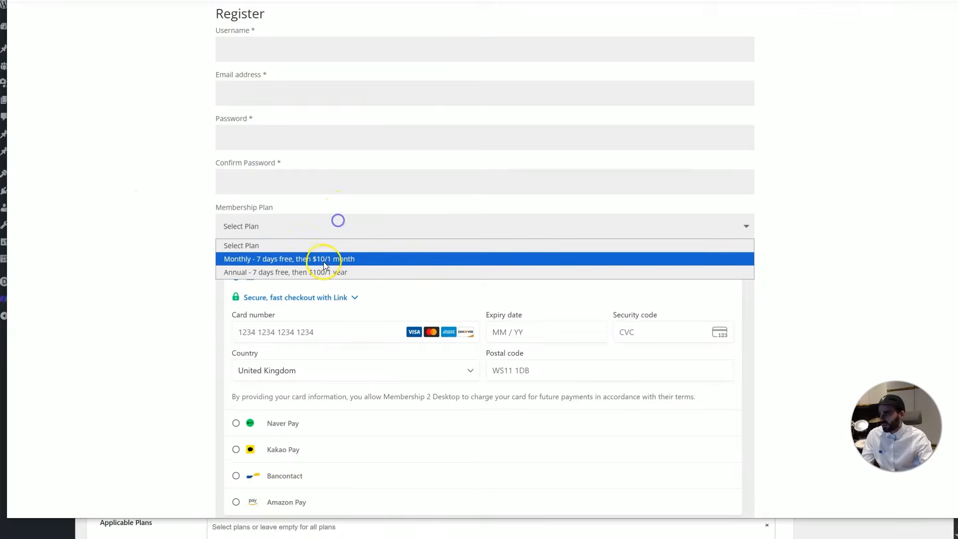
{"action": "left_click", "coordinate": [338, 273]}
{"action": "scroll", "coordinate": [332, 260], "scroll_direction": "down", "scroll_amount": 1}
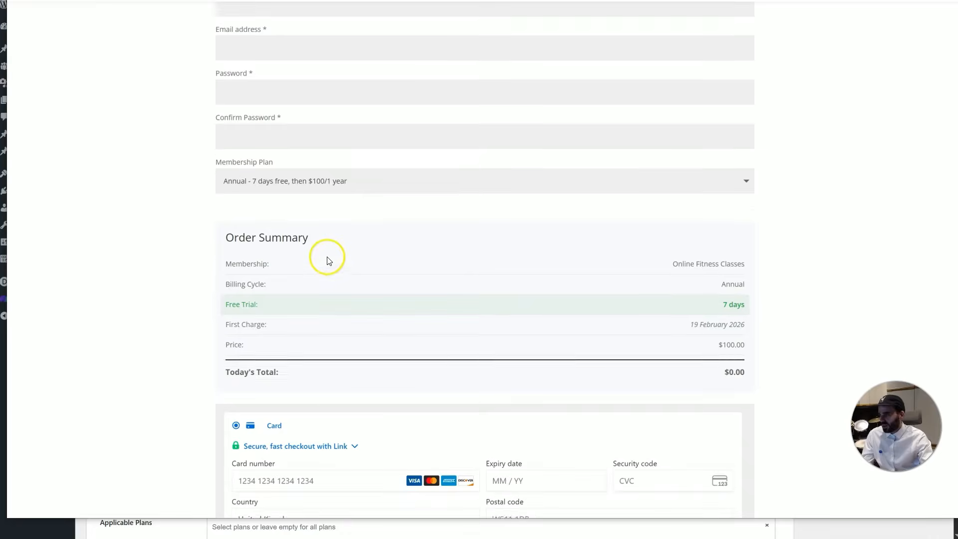
{"action": "scroll", "coordinate": [329, 252], "scroll_direction": "down", "scroll_amount": 1}
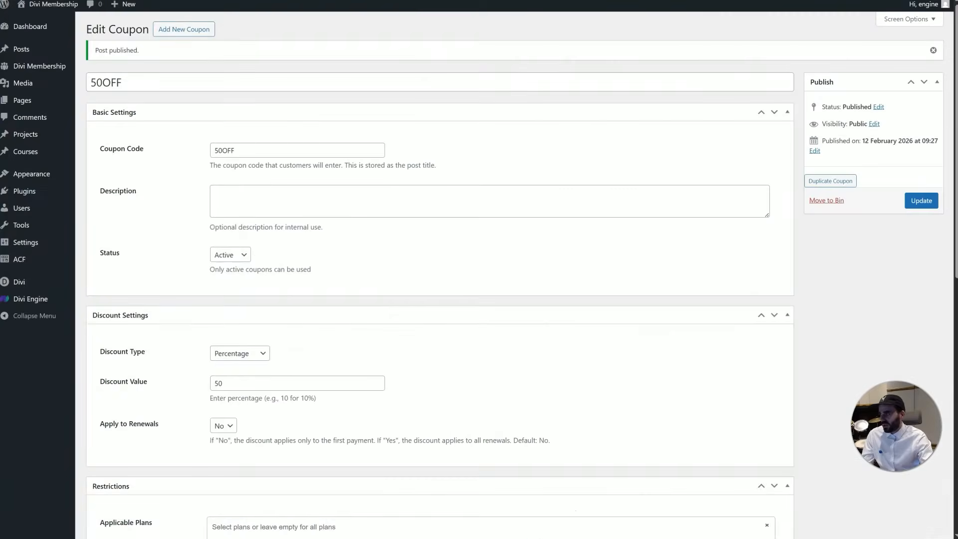
{"action": "left_click", "coordinate": [22, 101]}
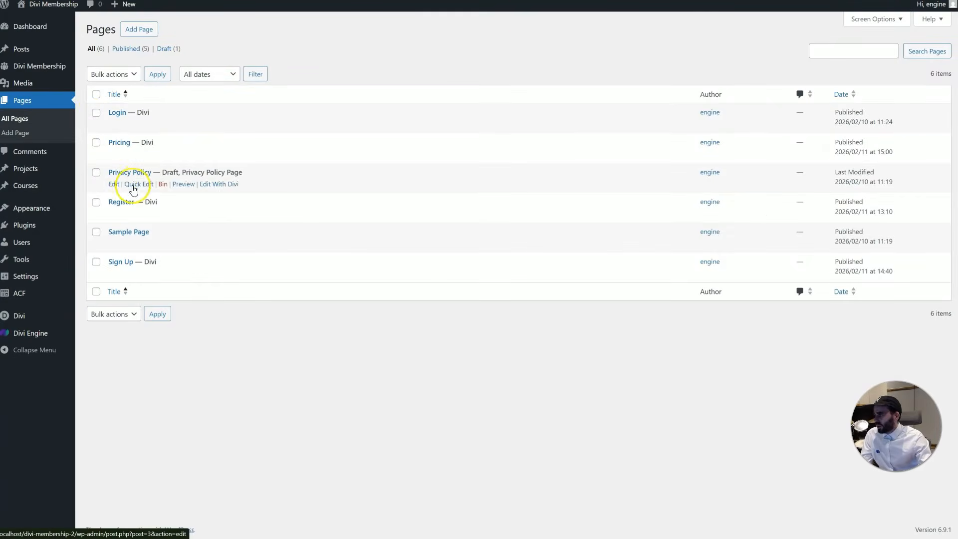
Open the Register page in the Divi Builder and show the Registration Form module's settings
{"action": "left_click", "coordinate": [128, 203]}
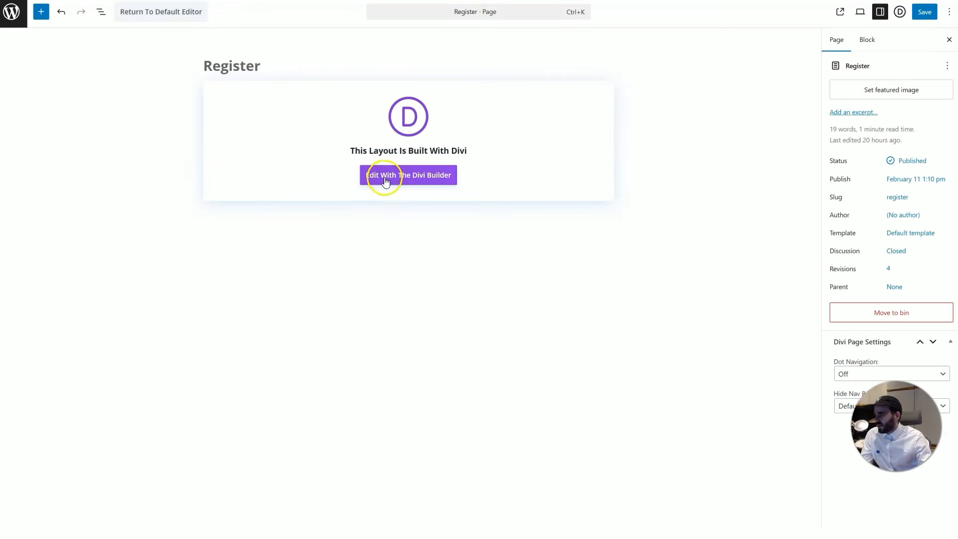
{"action": "left_click", "coordinate": [385, 179]}
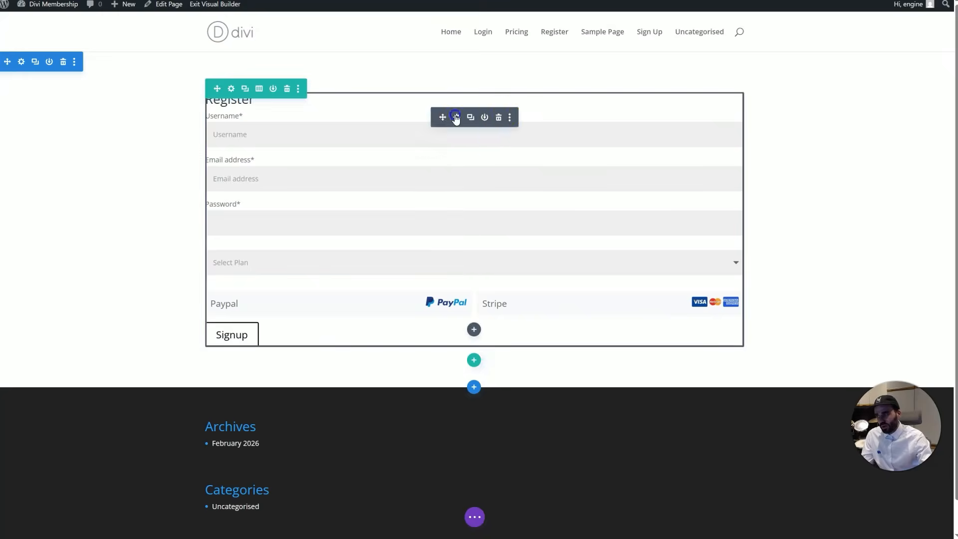
{"action": "left_click", "coordinate": [454, 116]}
{"action": "left_click_drag", "start_coordinate": [803, 143], "coordinate": [673, 80]}
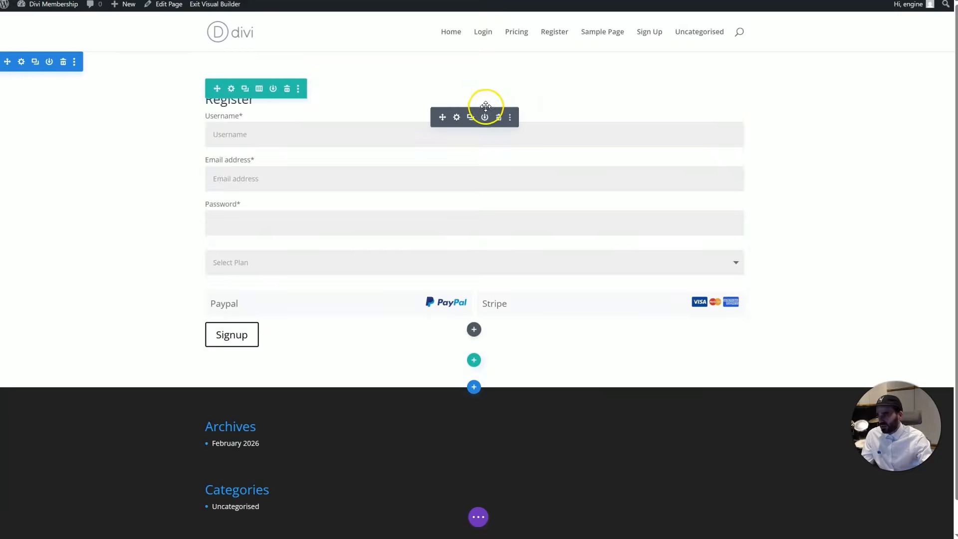
{"action": "left_click", "coordinate": [457, 117]}
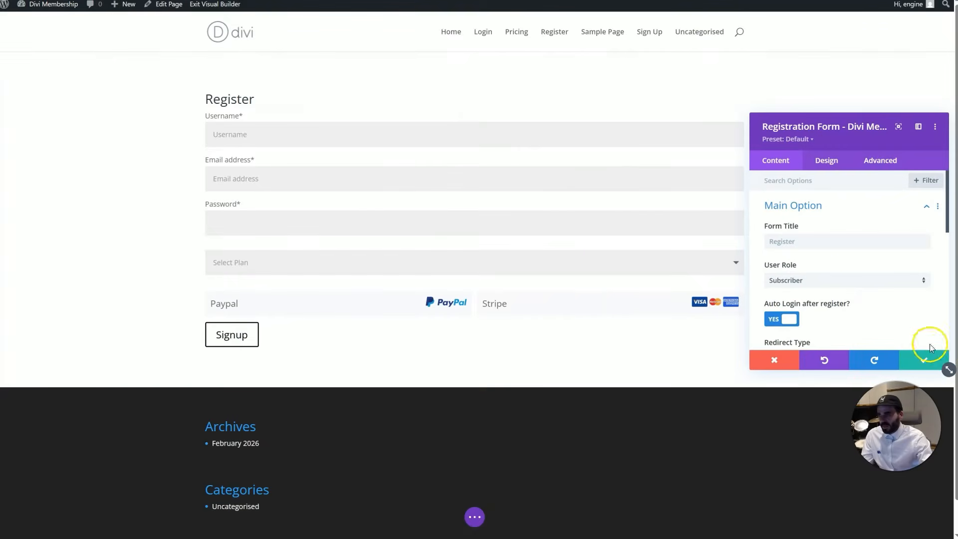
Enlarge the settings panel and review the Registration Form's layout options
{"action": "left_click_drag", "start_coordinate": [946, 369], "coordinate": [924, 496]}
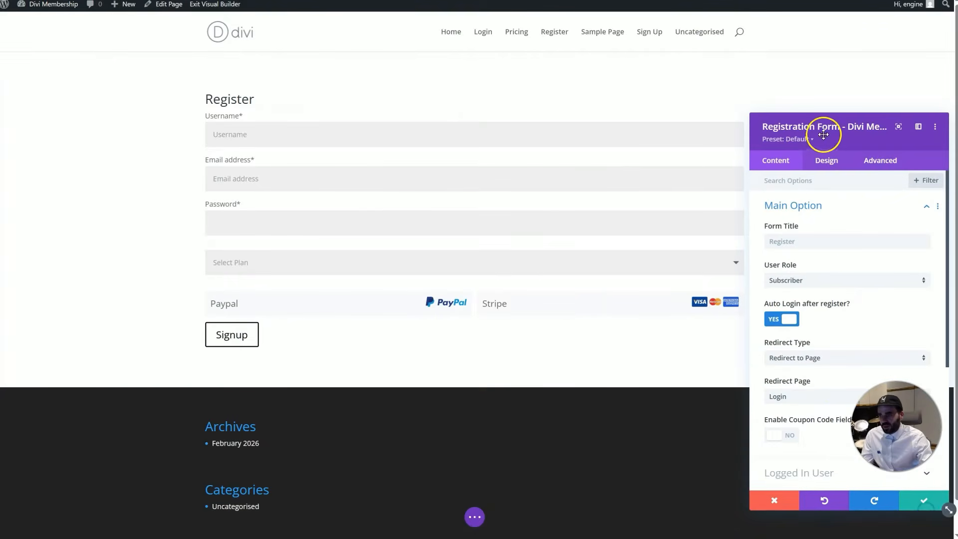
{"action": "left_click_drag", "start_coordinate": [824, 126], "coordinate": [720, 59]}
{"action": "scroll", "coordinate": [738, 214], "scroll_direction": "down", "scroll_amount": 5}
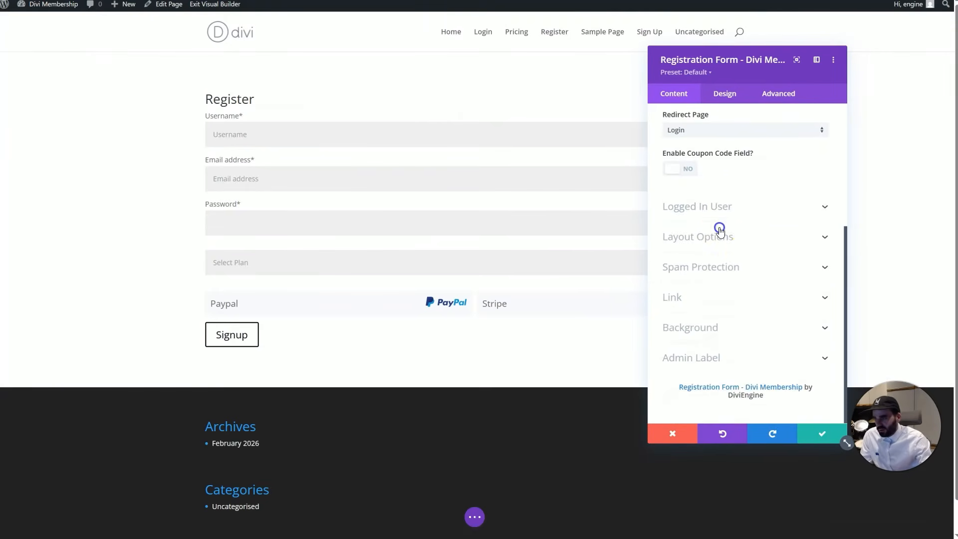
{"action": "left_click", "coordinate": [719, 230]}
{"action": "scroll", "coordinate": [738, 224], "scroll_direction": "down", "scroll_amount": 1}
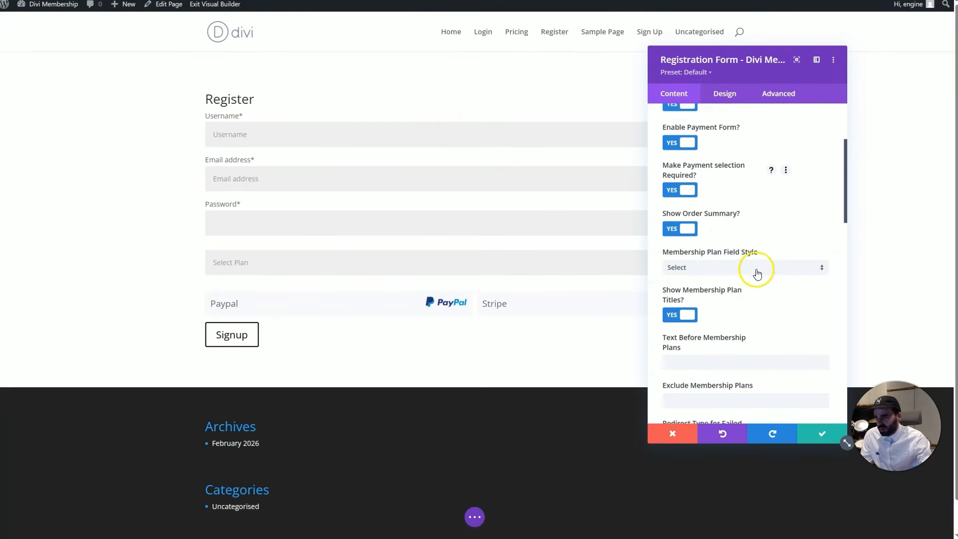
{"action": "scroll", "coordinate": [759, 244], "scroll_direction": "up", "scroll_amount": 1}
{"action": "scroll", "coordinate": [758, 244], "scroll_direction": "down", "scroll_amount": 4}
{"action": "scroll", "coordinate": [758, 244], "scroll_direction": "down", "scroll_amount": 7}
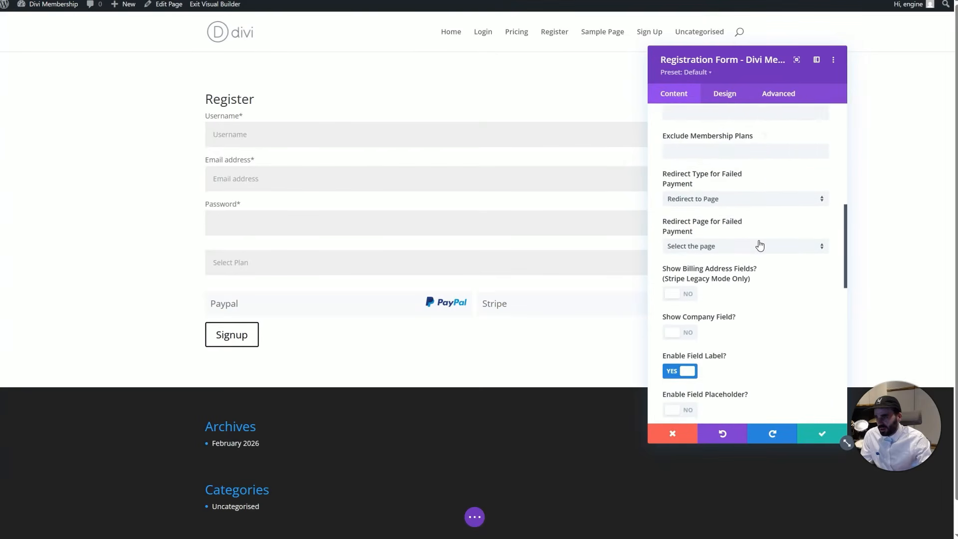
{"action": "scroll", "coordinate": [758, 244], "scroll_direction": "down", "scroll_amount": 3}
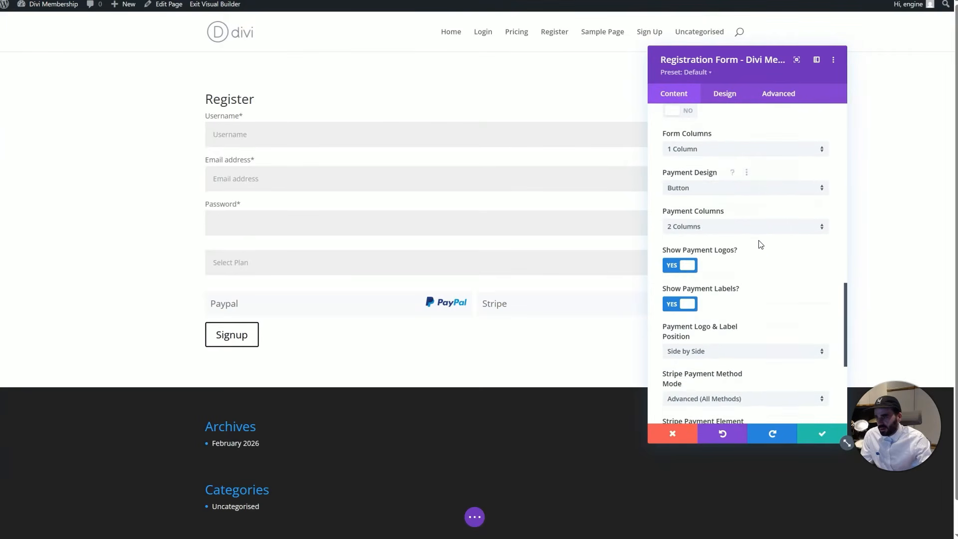
{"action": "scroll", "coordinate": [758, 244], "scroll_direction": "up", "scroll_amount": 4}
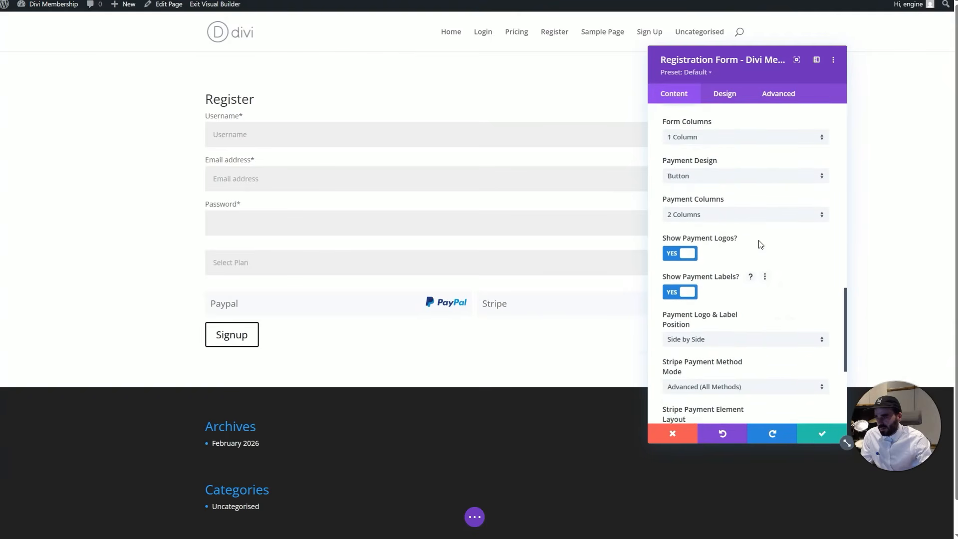
{"action": "scroll", "coordinate": [759, 244], "scroll_direction": "up", "scroll_amount": 2}
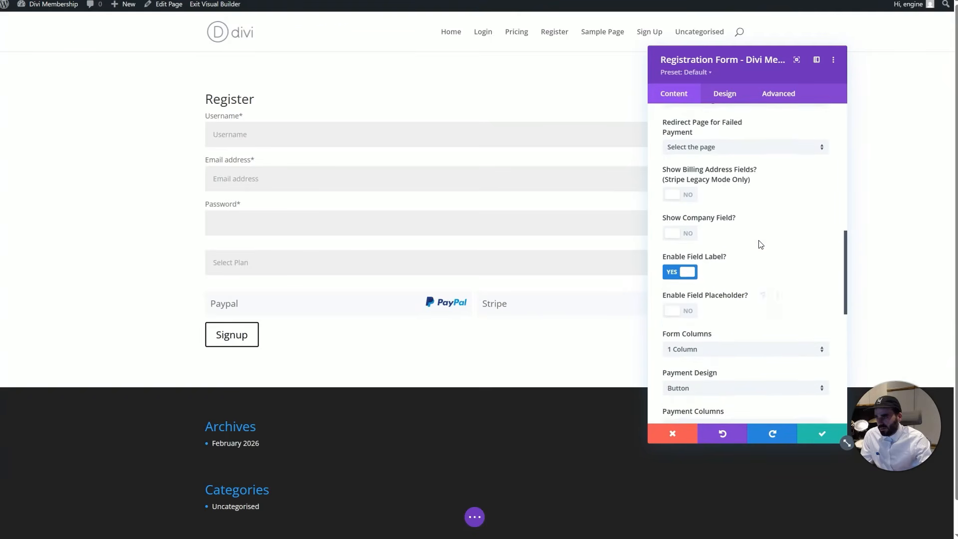
{"action": "scroll", "coordinate": [759, 244], "scroll_direction": "up", "scroll_amount": 2}
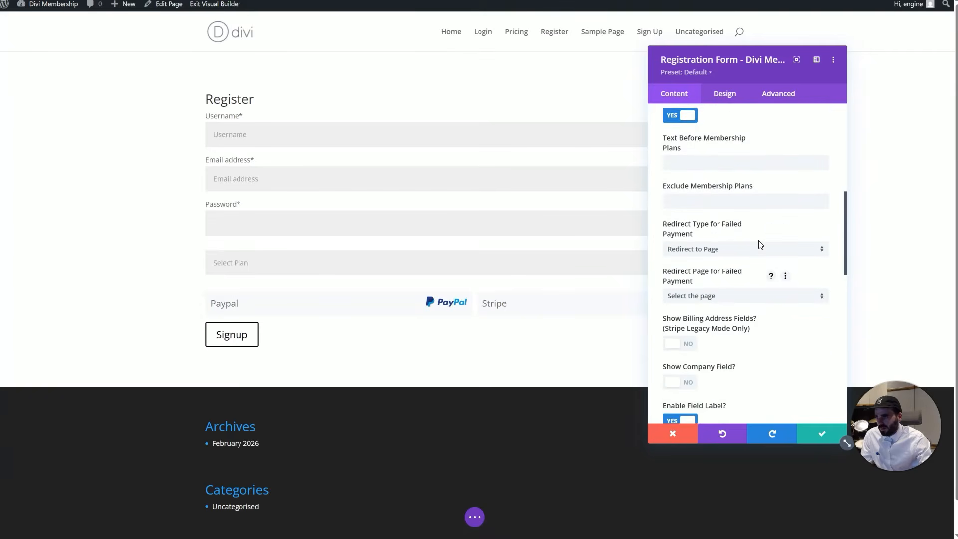
{"action": "scroll", "coordinate": [759, 244], "scroll_direction": "up", "scroll_amount": 4}
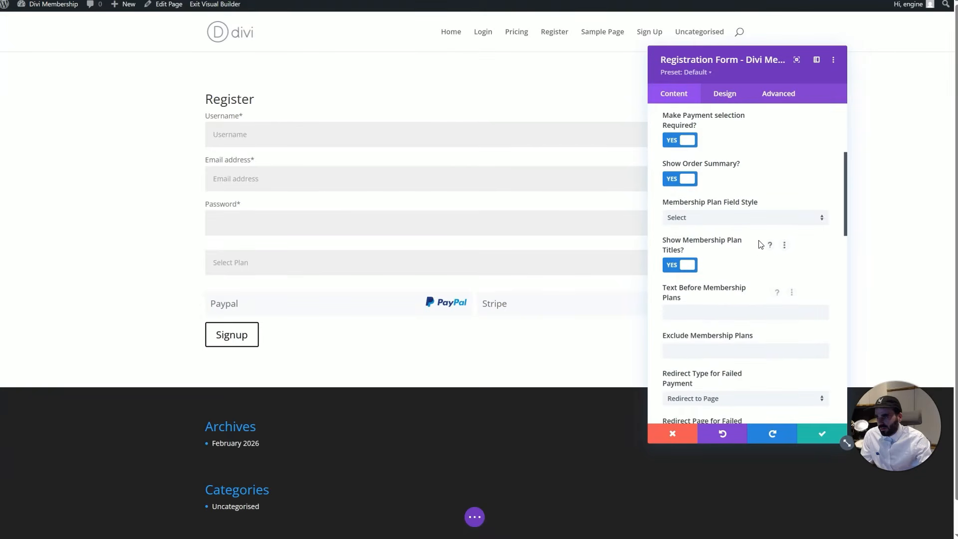
{"action": "scroll", "coordinate": [758, 243], "scroll_direction": "up", "scroll_amount": 2}
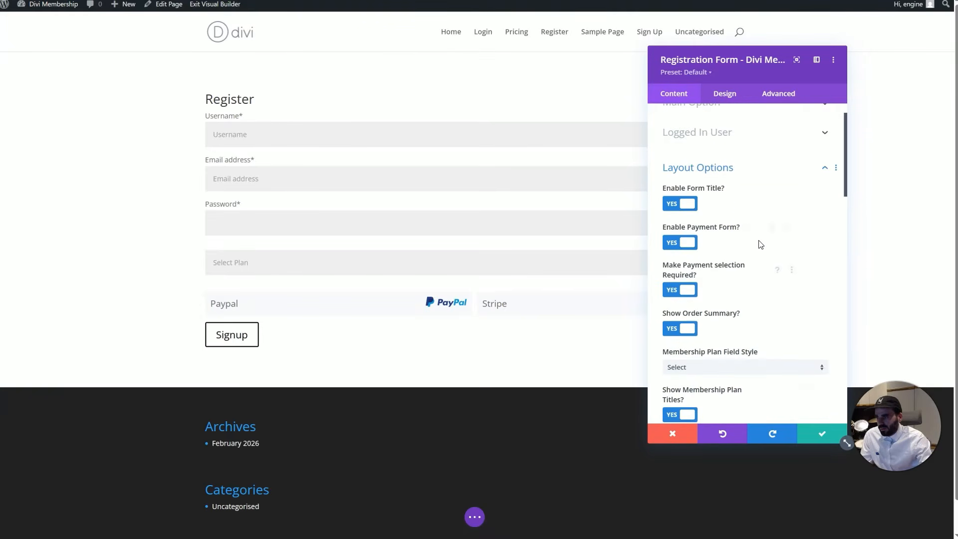
{"action": "left_click", "coordinate": [734, 168]}
Enable the coupon code field, keep its default state Collapsed (Hidden), and save the module
{"action": "left_click", "coordinate": [724, 138]}
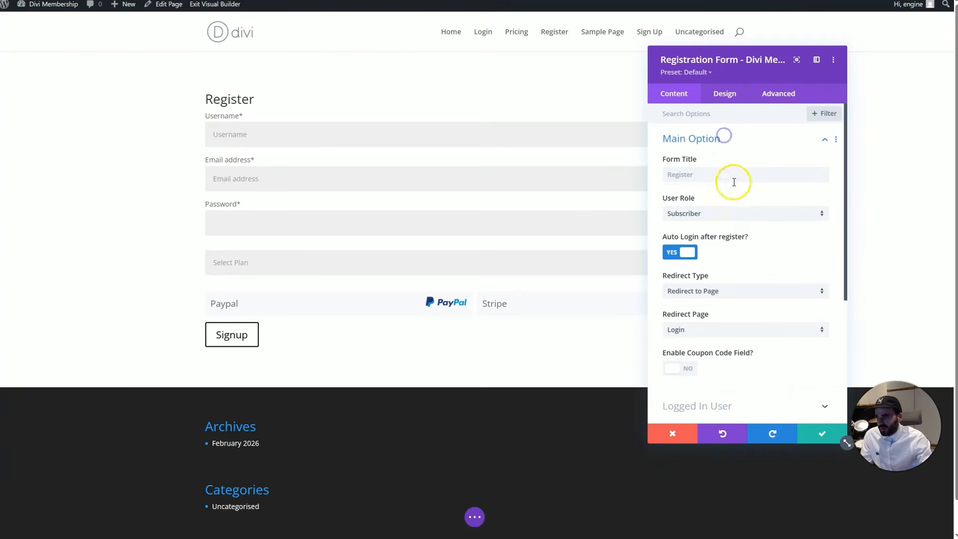
{"action": "scroll", "coordinate": [737, 219], "scroll_direction": "down", "scroll_amount": 1}
{"action": "scroll", "coordinate": [720, 207], "scroll_direction": "up", "scroll_amount": 1}
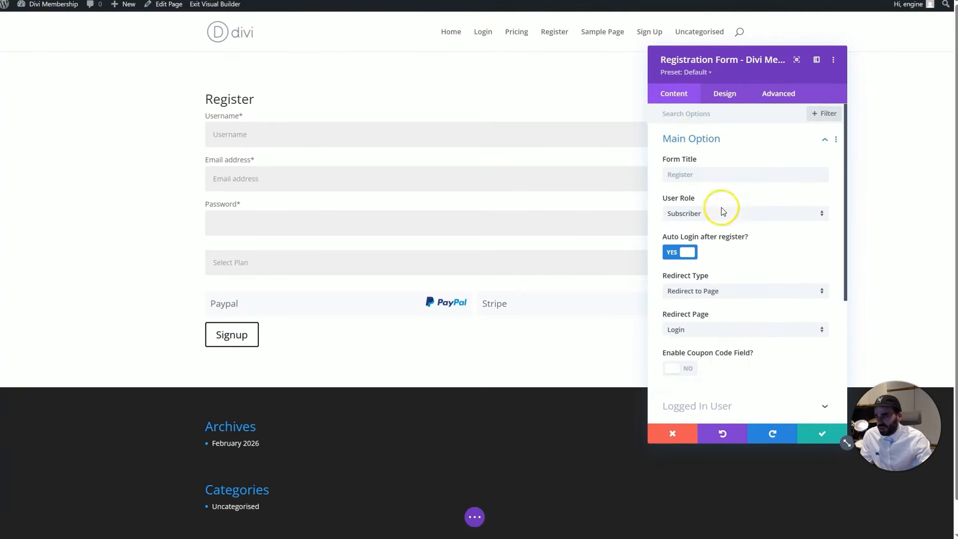
{"action": "scroll", "coordinate": [705, 273], "scroll_direction": "down", "scroll_amount": 2}
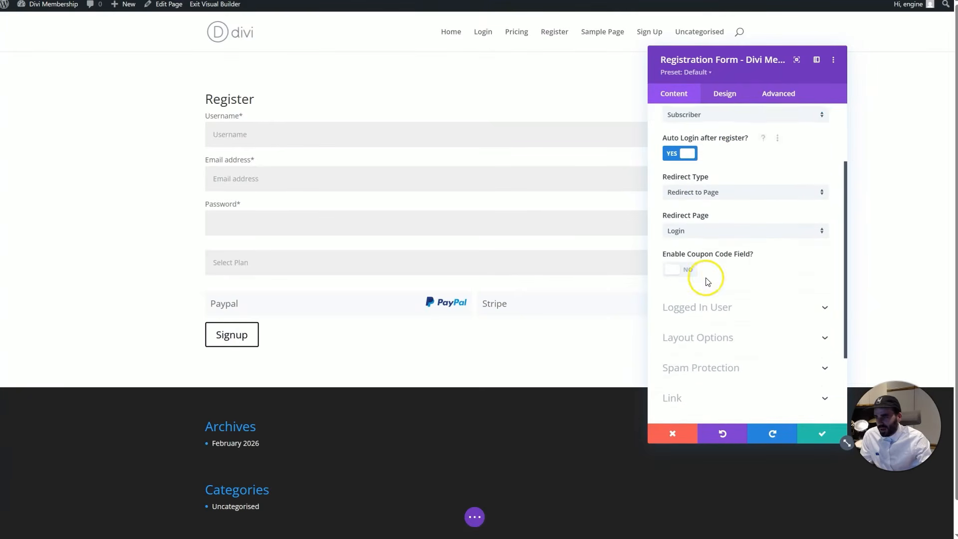
{"action": "left_click", "coordinate": [681, 269]}
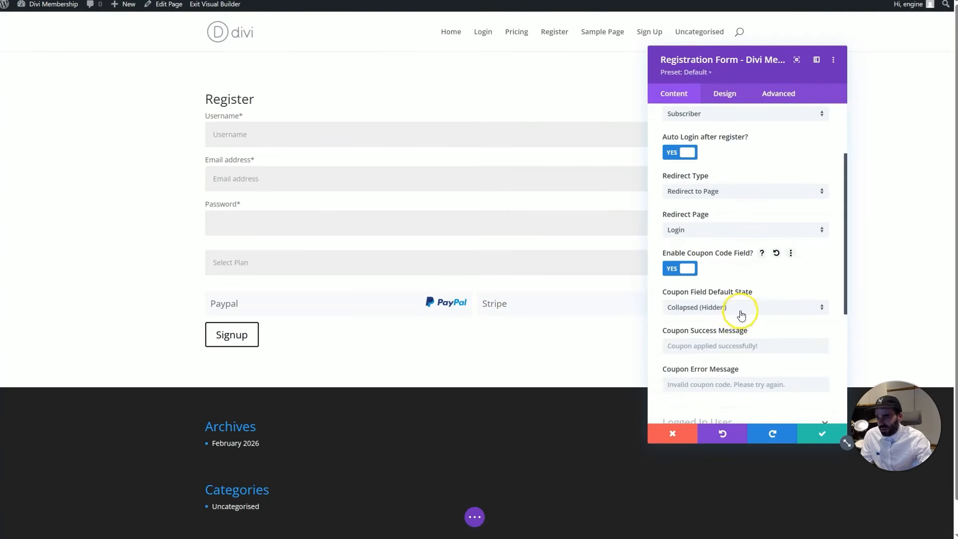
{"action": "scroll", "coordinate": [733, 299], "scroll_direction": "down", "scroll_amount": 1}
{"action": "left_click", "coordinate": [726, 257]}
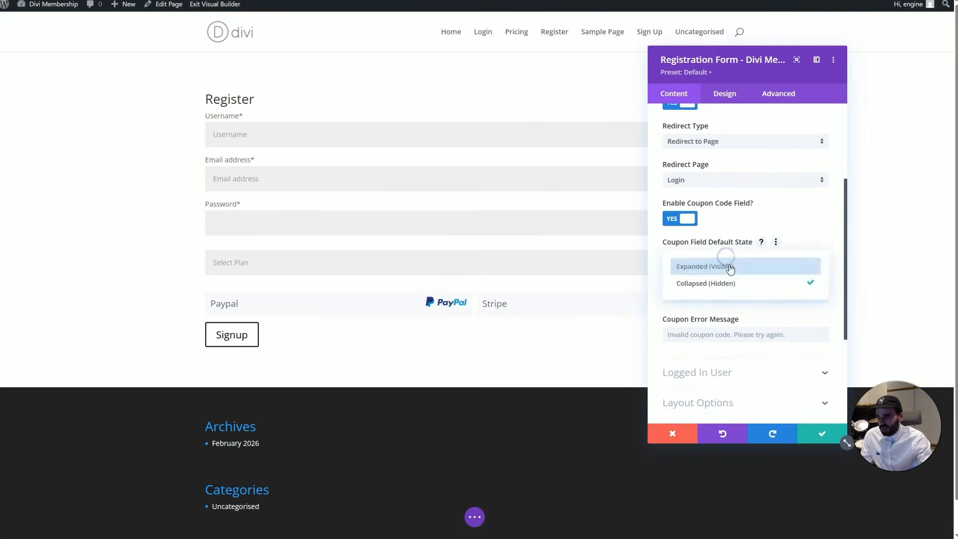
{"action": "left_click", "coordinate": [762, 287]}
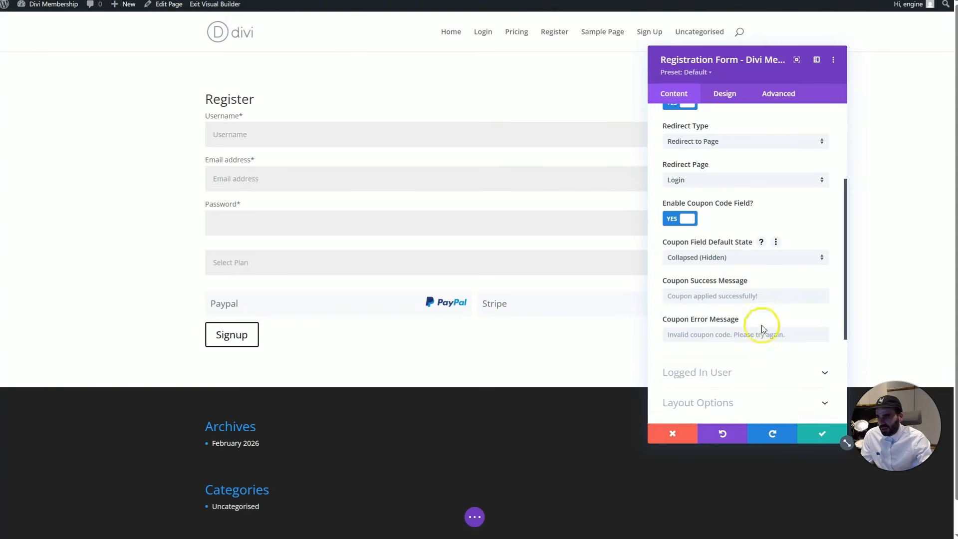
{"action": "left_click", "coordinate": [813, 439]}
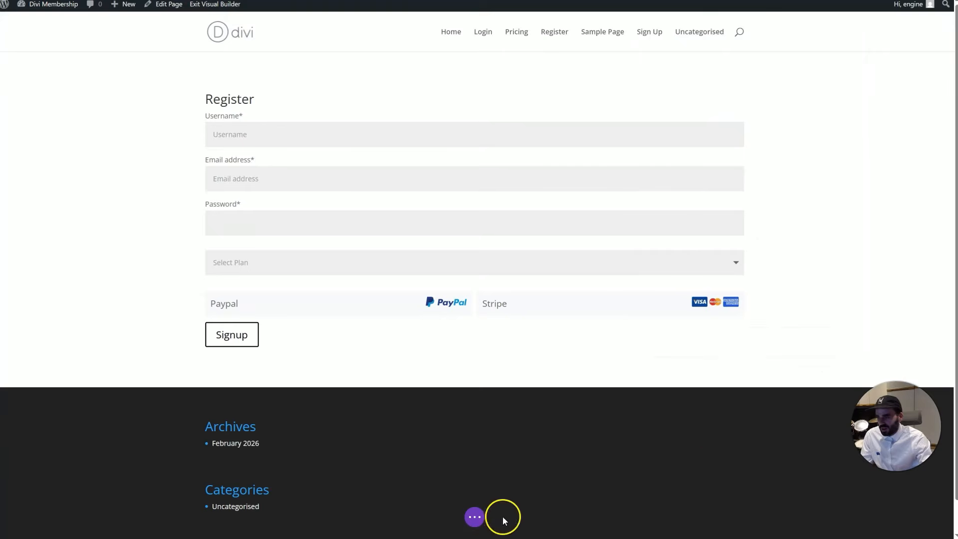
Save the Register page and reload it on the front end
{"action": "left_click", "coordinate": [474, 516]}
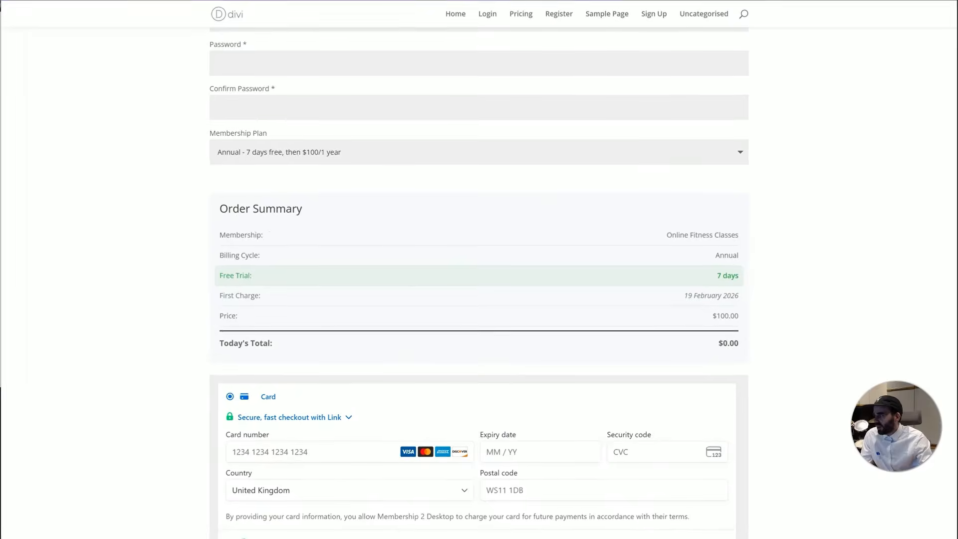
{"action": "left_click", "coordinate": [181, 51]}
{"action": "key", "text": "F5"}
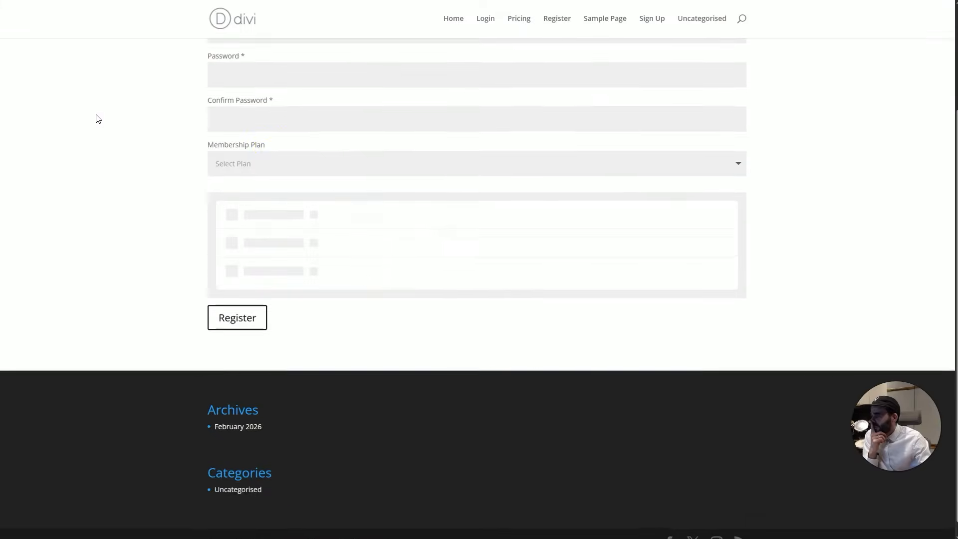
Choose the Annual plan and apply coupon 50OFF, showing the -$50.00 first-payment discount
{"action": "left_click", "coordinate": [313, 152]}
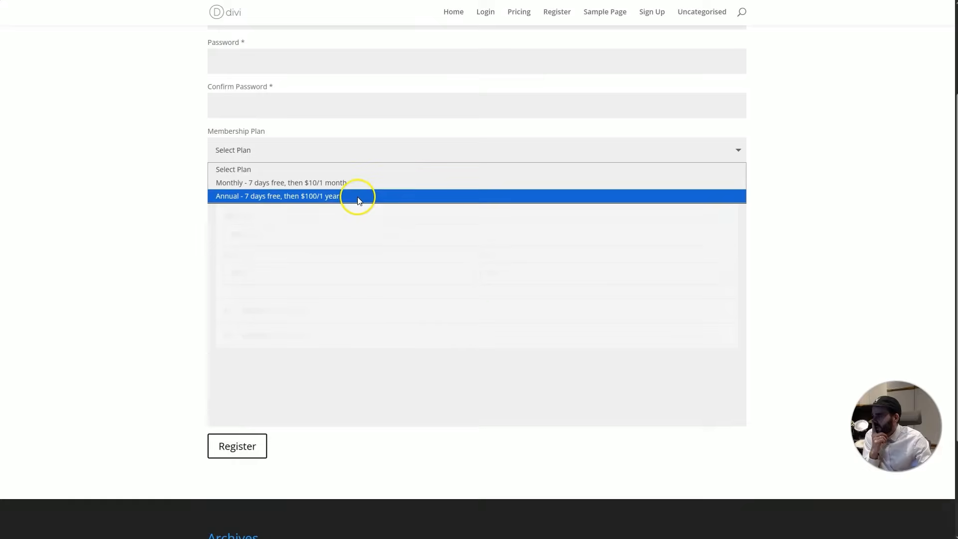
{"action": "left_click", "coordinate": [357, 196]}
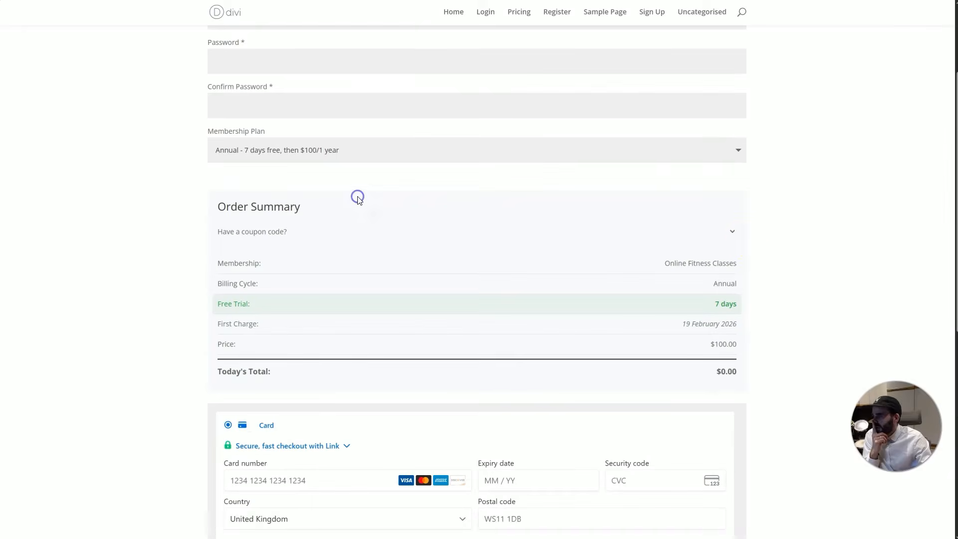
{"action": "left_click", "coordinate": [733, 232]}
{"action": "left_click", "coordinate": [638, 269]}
{"action": "type", "text": "50IOFF"}
{"action": "key", "text": "BackSpace"}
{"action": "key", "text": "BackSpace"}
{"action": "key", "text": "BackSpace"}
{"action": "key", "text": "BackSpace"}
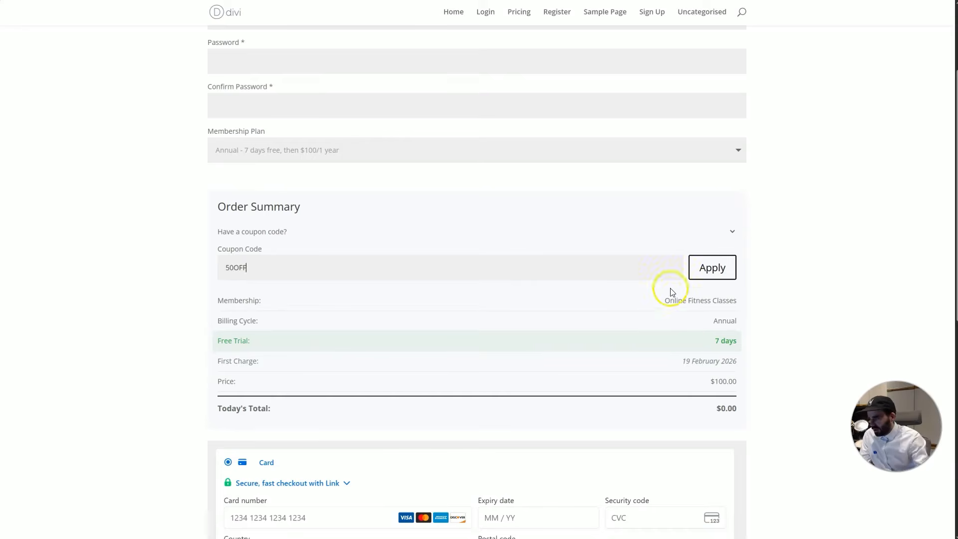
{"action": "left_click", "coordinate": [723, 269]}
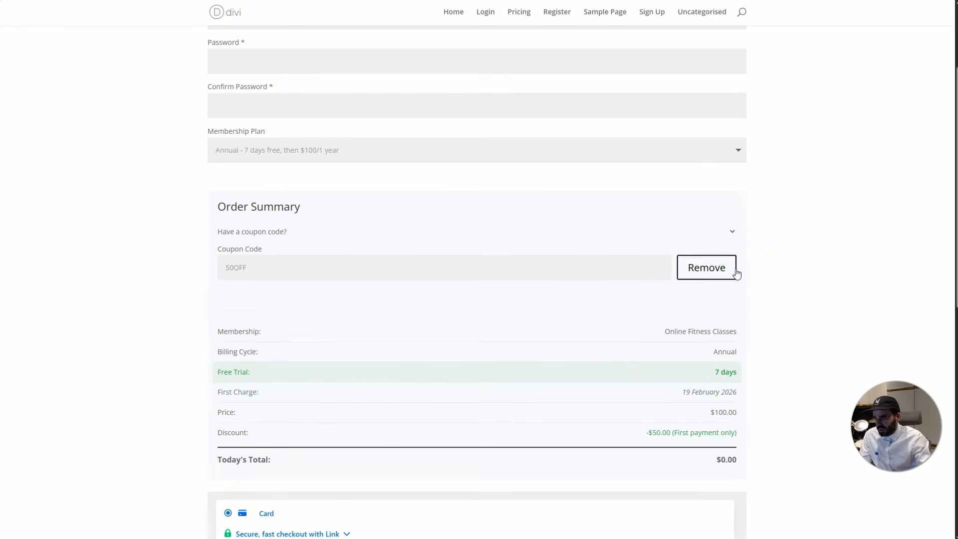
{"action": "scroll", "coordinate": [741, 299], "scroll_direction": "down", "scroll_amount": 1}
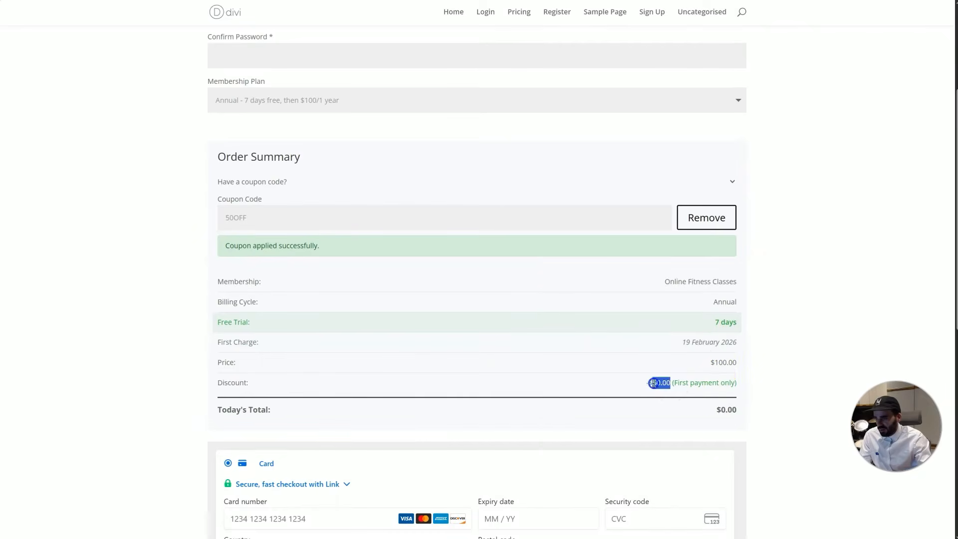
{"action": "left_click_drag", "start_coordinate": [675, 385], "coordinate": [738, 385]}
Go to the Divi Membership Memberships list and start a new membership
{"action": "left_click", "coordinate": [729, 351]}
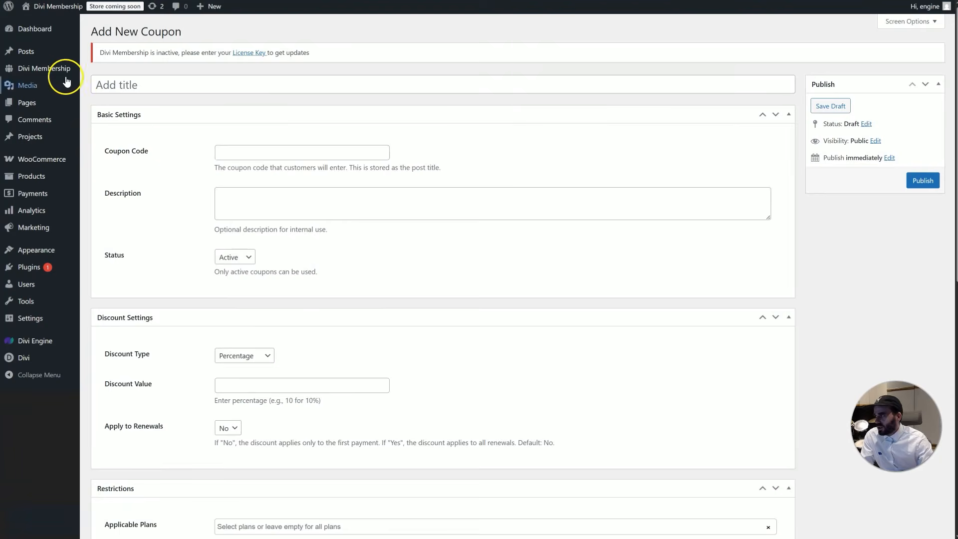
{"action": "mouse_move", "coordinate": [47, 69]}
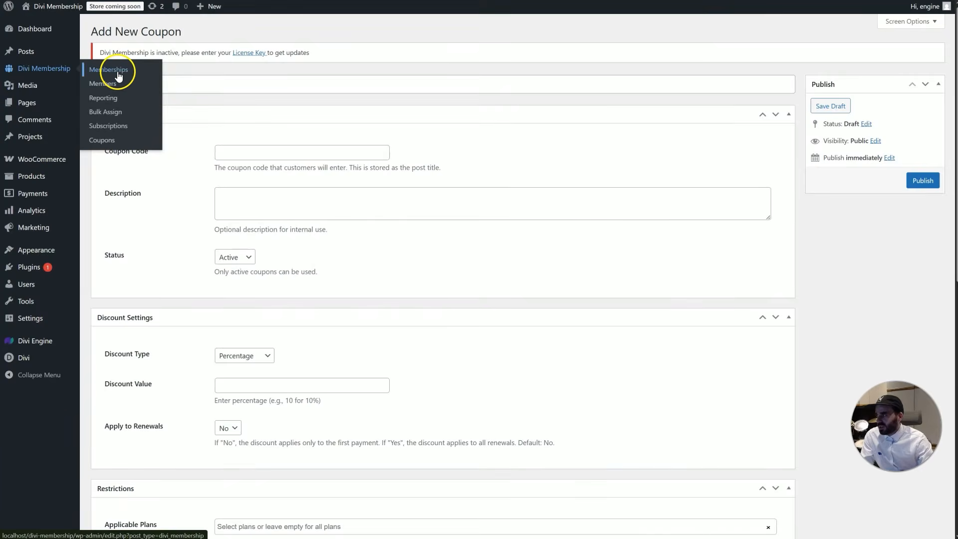
{"action": "left_click", "coordinate": [128, 72]}
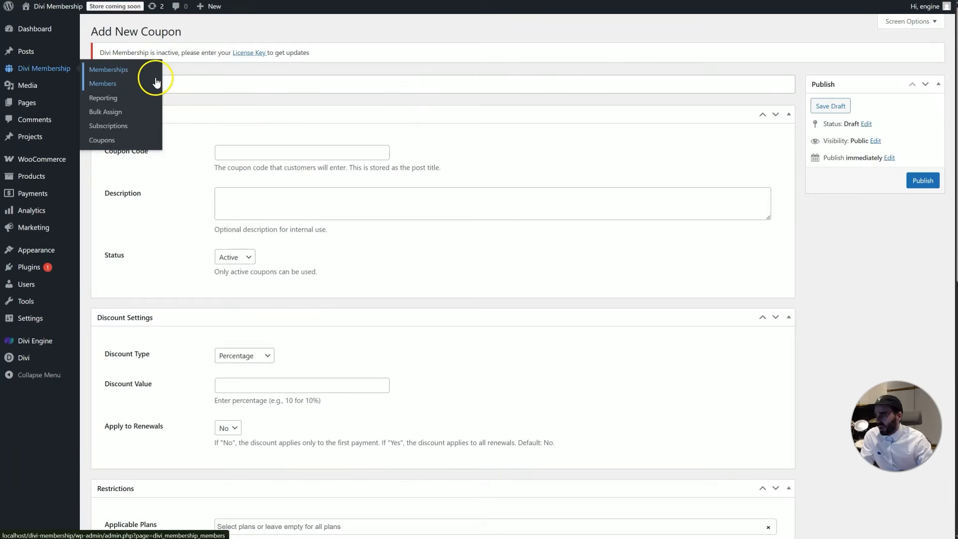
{"action": "left_click", "coordinate": [244, 33]}
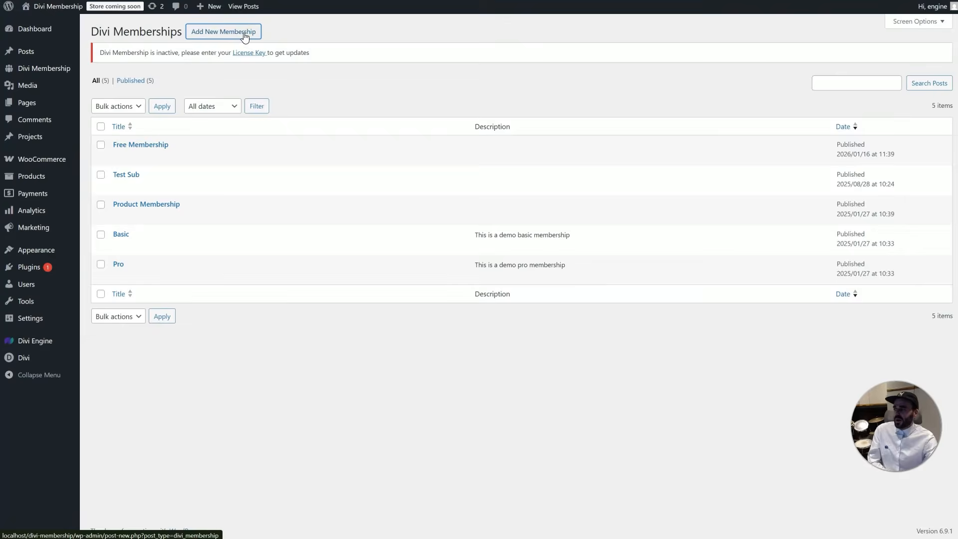
Title the new membership Free with a billing cycle named Free of type Free
{"action": "scroll", "coordinate": [374, 424], "scroll_direction": "down", "scroll_amount": 5}
{"action": "scroll", "coordinate": [374, 414], "scroll_direction": "down", "scroll_amount": 2}
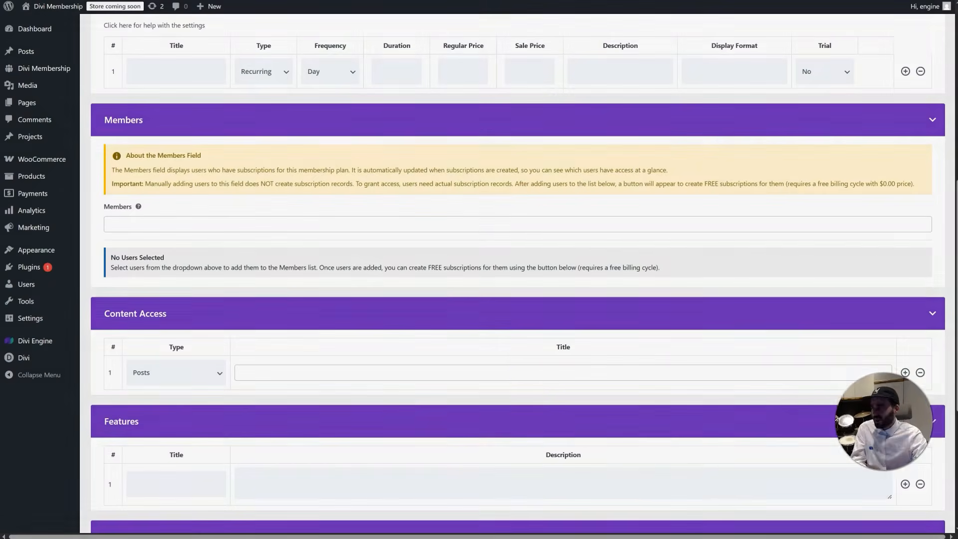
{"action": "scroll", "coordinate": [449, 339], "scroll_direction": "up", "scroll_amount": 2}
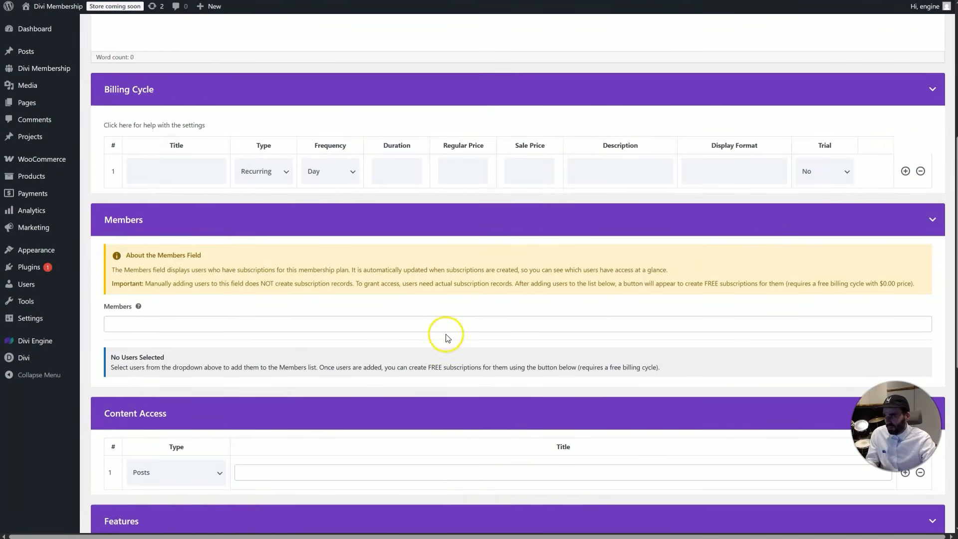
{"action": "left_click", "coordinate": [167, 168]}
{"action": "scroll", "coordinate": [180, 100], "scroll_direction": "up", "scroll_amount": 5}
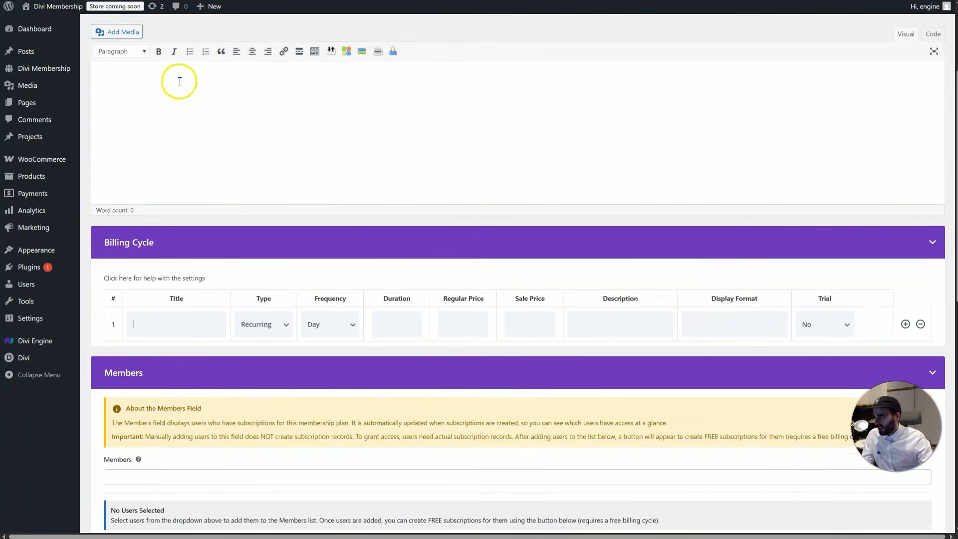
{"action": "scroll", "coordinate": [164, 90], "scroll_direction": "up", "scroll_amount": 2}
{"action": "left_click", "coordinate": [156, 82]}
{"action": "type", "text": "Free"}
{"action": "scroll", "coordinate": [218, 228], "scroll_direction": "down", "scroll_amount": 4}
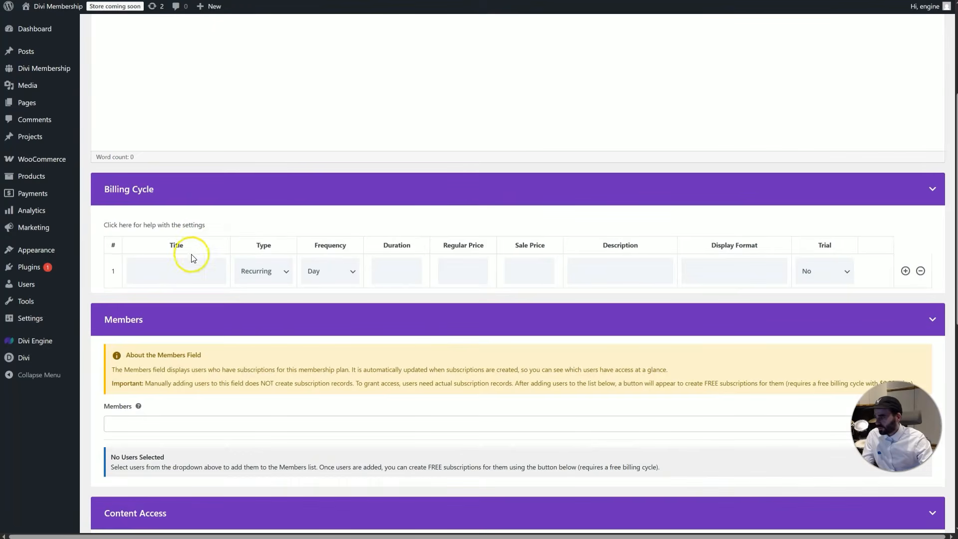
{"action": "left_click", "coordinate": [188, 261]}
{"action": "left_click", "coordinate": [192, 352]}
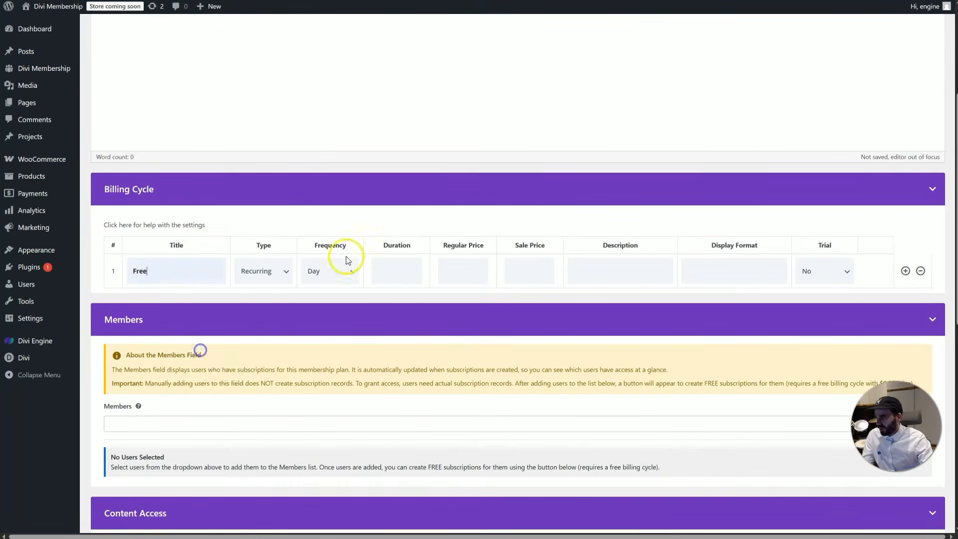
{"action": "left_click", "coordinate": [387, 267]}
{"action": "left_click", "coordinate": [270, 270]}
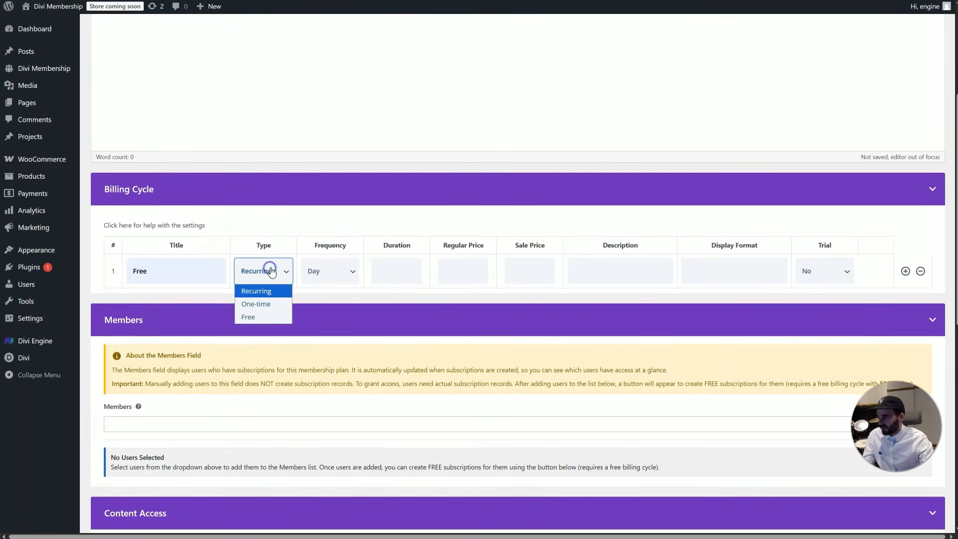
{"action": "left_click", "coordinate": [266, 318]}
Add the demo basic user as a member and create the Free membership
{"action": "scroll", "coordinate": [299, 306], "scroll_direction": "down", "scroll_amount": 2}
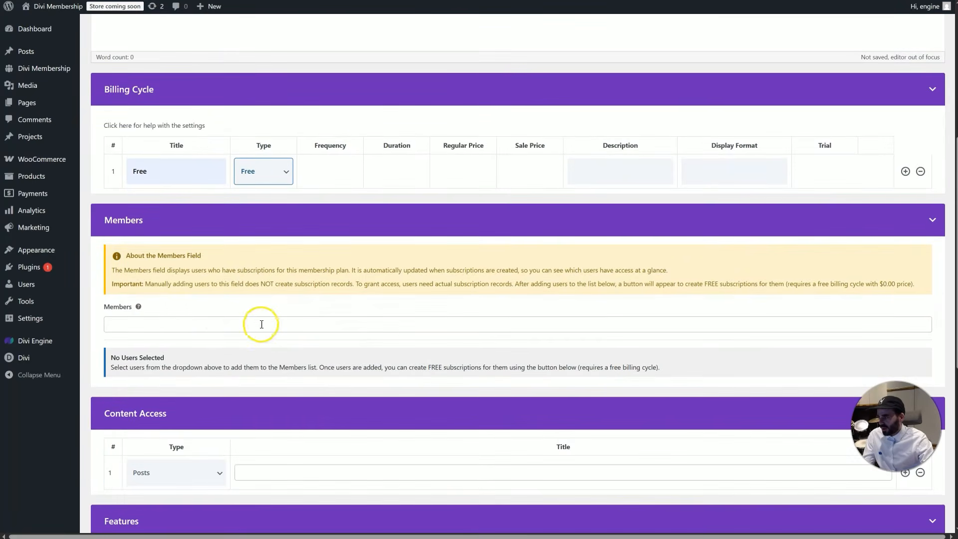
{"action": "left_click", "coordinate": [205, 317]}
{"action": "left_click", "coordinate": [191, 339]}
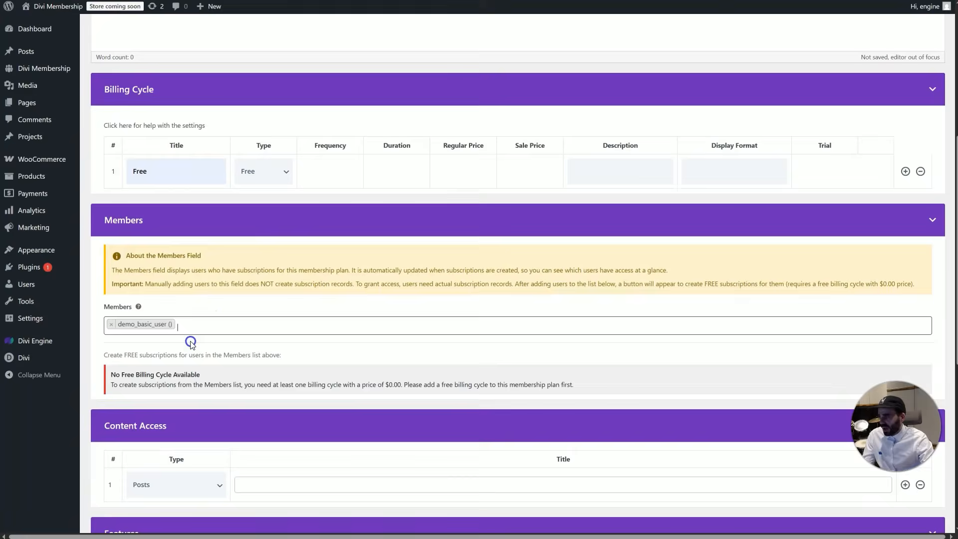
{"action": "scroll", "coordinate": [797, 190], "scroll_direction": "up", "scroll_amount": 6}
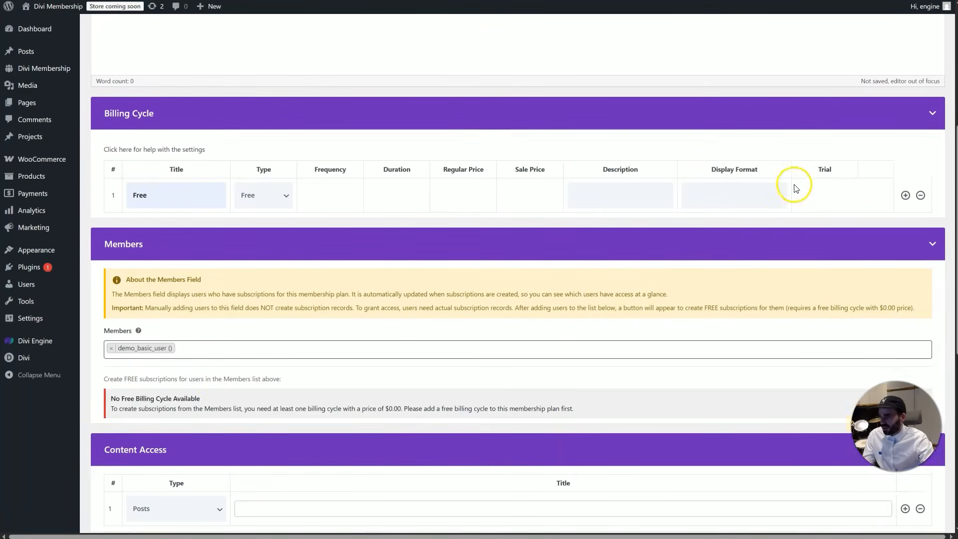
{"action": "scroll", "coordinate": [577, 406], "scroll_direction": "down", "scroll_amount": 1}
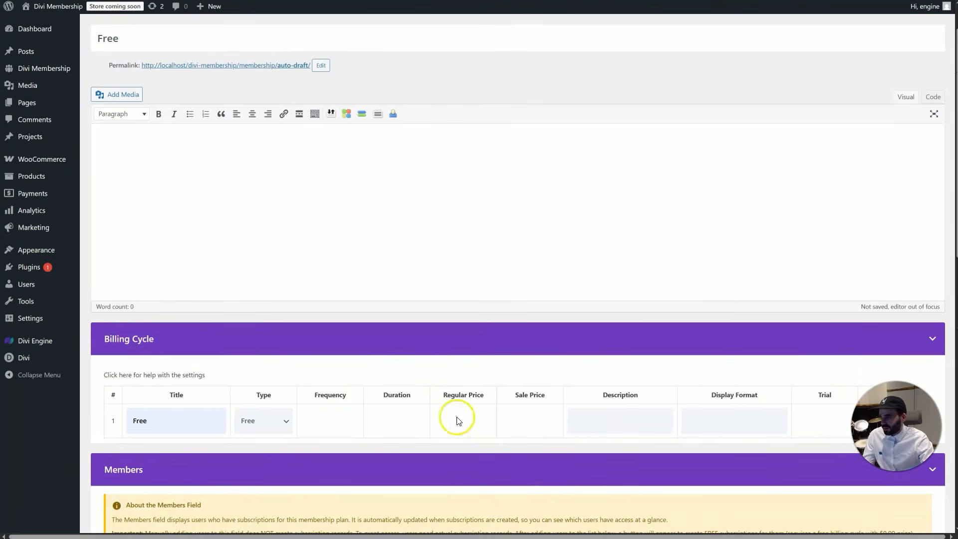
{"action": "scroll", "coordinate": [915, 82], "scroll_direction": "up", "scroll_amount": 1}
{"action": "scroll", "coordinate": [885, 120], "scroll_direction": "down", "scroll_amount": 15}
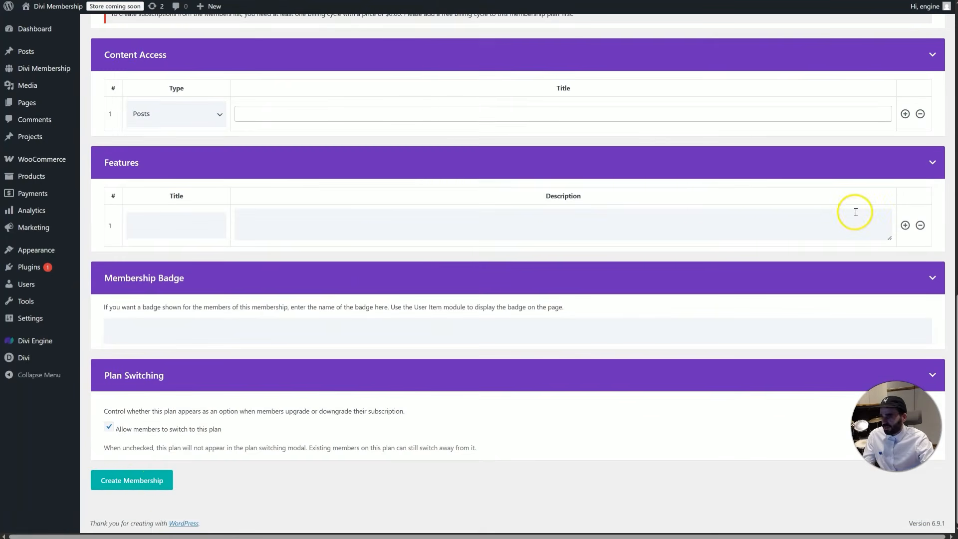
{"action": "left_click", "coordinate": [131, 486]}
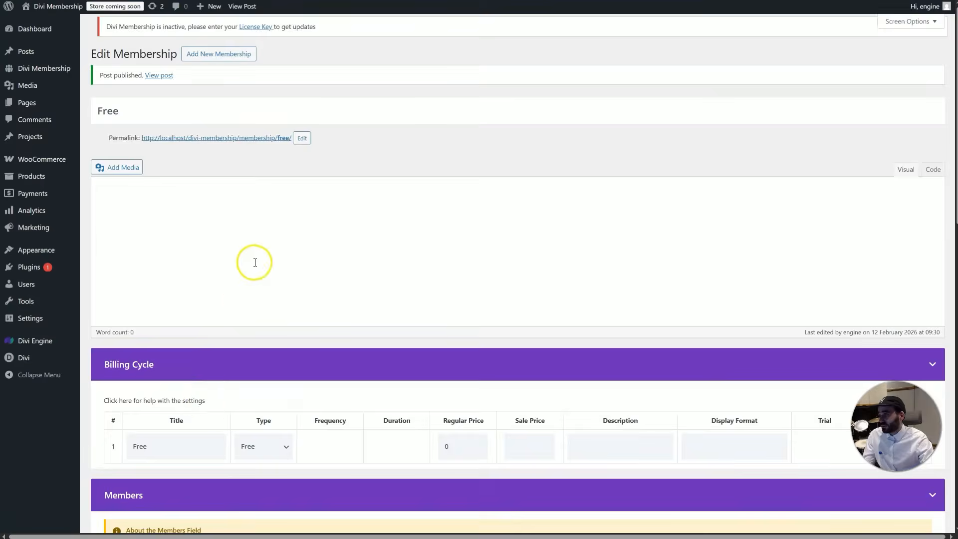
Add the demo pro user and other users as members and create their free subscriptions
{"action": "scroll", "coordinate": [257, 272], "scroll_direction": "down", "scroll_amount": 12}
{"action": "scroll", "coordinate": [239, 264], "scroll_direction": "up", "scroll_amount": 4}
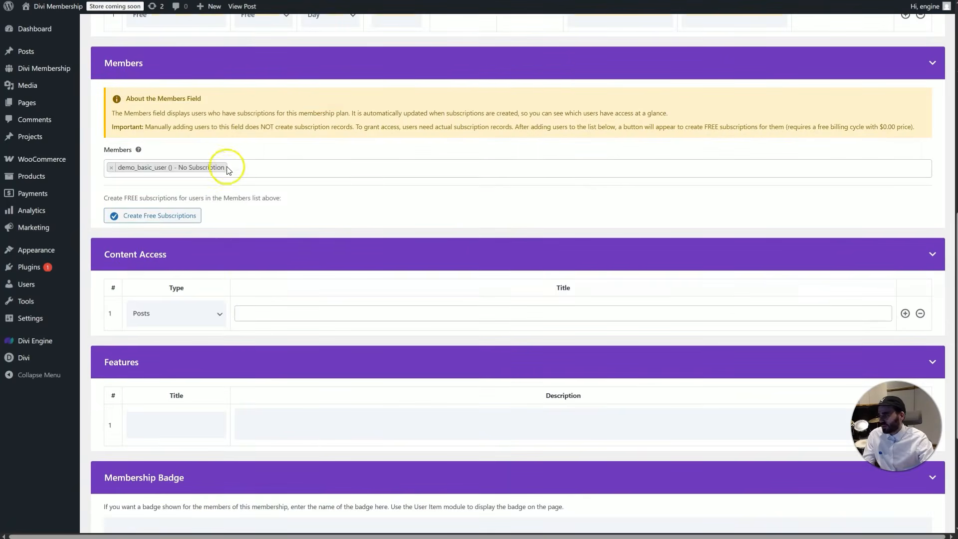
{"action": "left_click", "coordinate": [253, 168]}
{"action": "left_click", "coordinate": [227, 205]}
{"action": "left_click", "coordinate": [329, 168]}
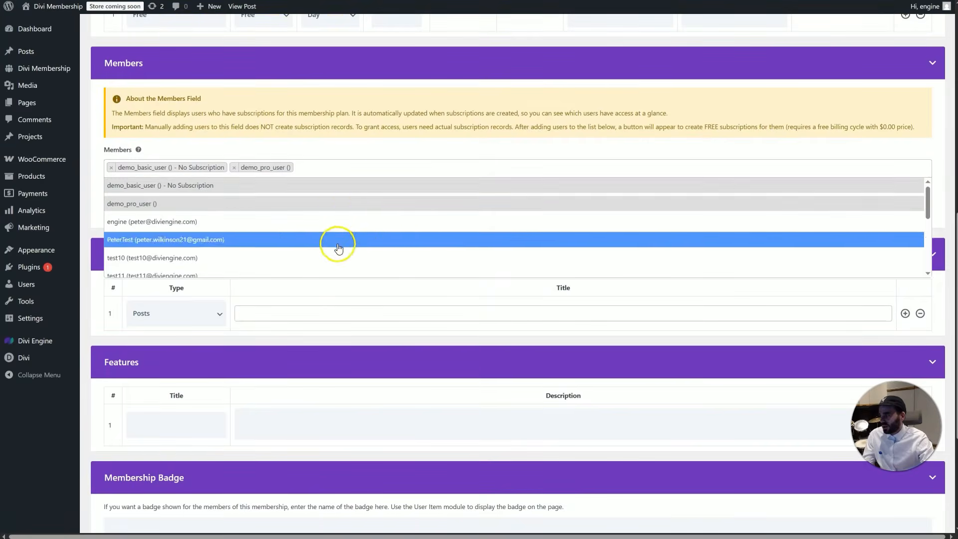
{"action": "left_click", "coordinate": [338, 248]}
{"action": "left_click", "coordinate": [475, 168]}
{"action": "left_click", "coordinate": [427, 257]}
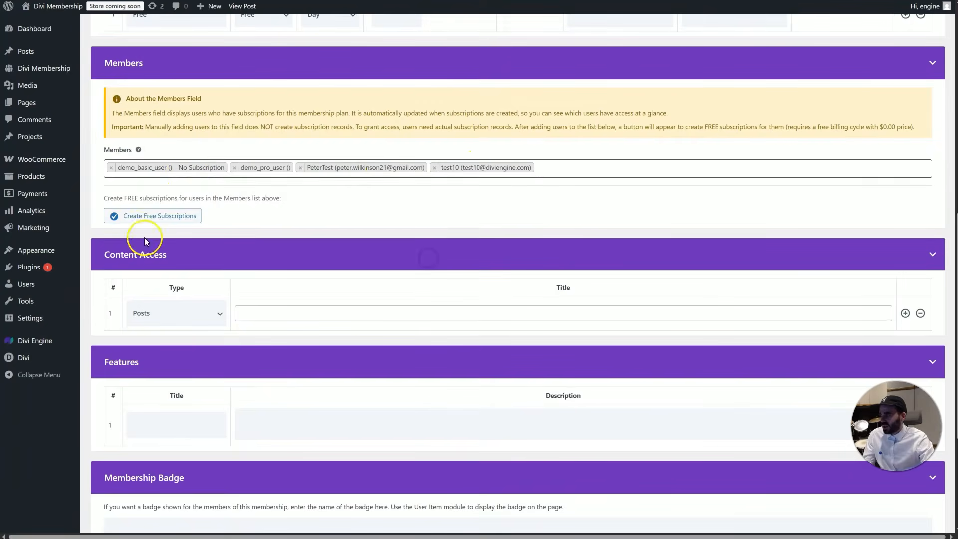
{"action": "left_click", "coordinate": [142, 216]}
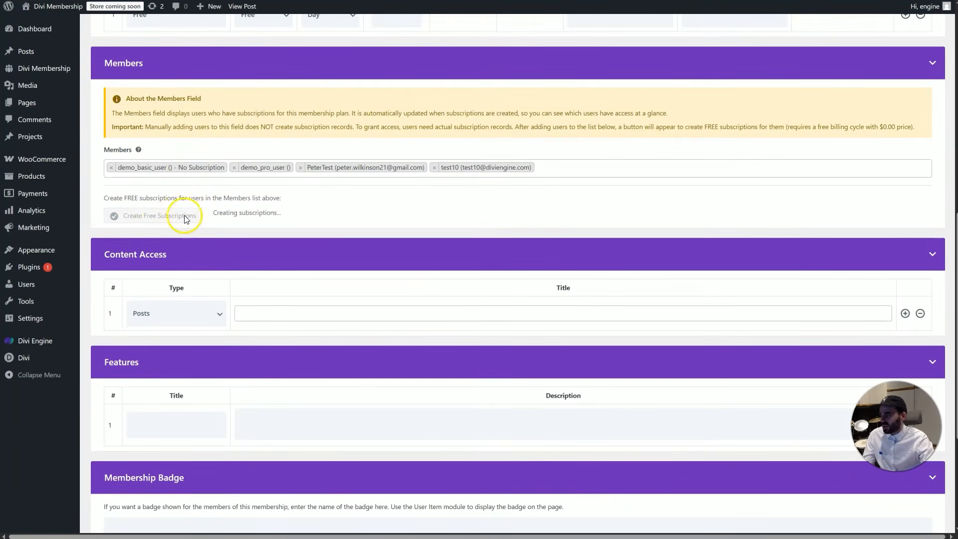
Reload the Free plan's edit page
{"action": "right_click", "coordinate": [409, 193]}
{"action": "left_click", "coordinate": [456, 236]}
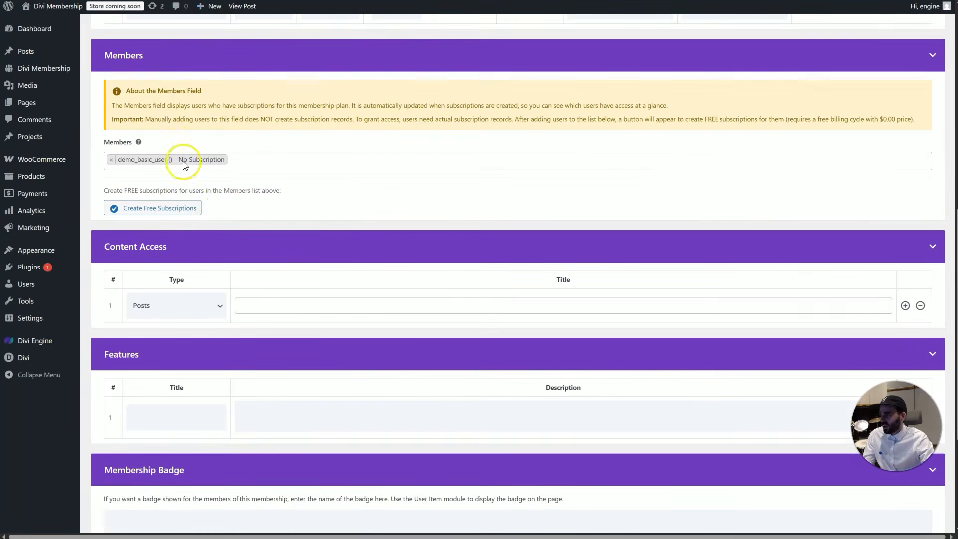
{"action": "scroll", "coordinate": [214, 160], "scroll_direction": "up", "scroll_amount": 10}
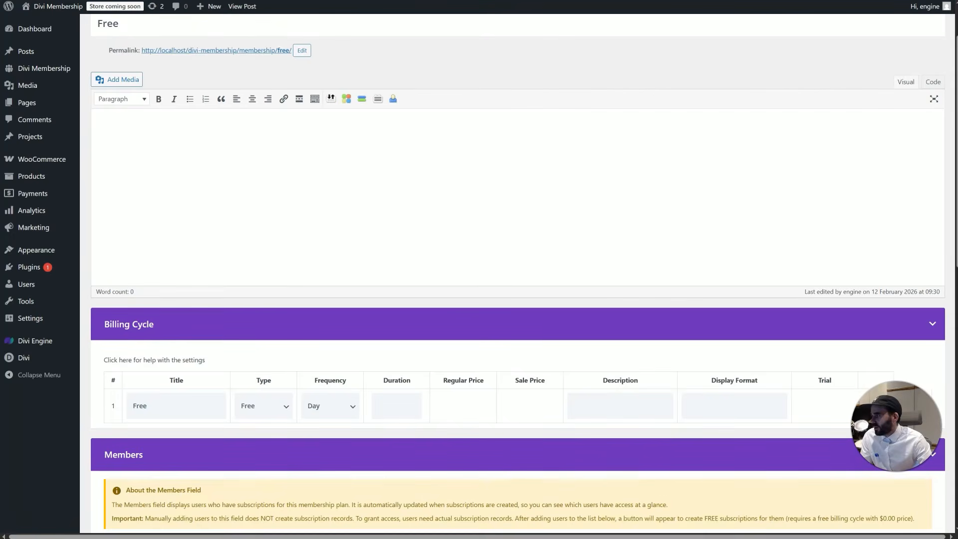
Open the Online Fitness Classes membership and review its billing cycles, members and features
{"action": "key", "text": "BackSpace"}
{"action": "key", "text": "Down"}
{"action": "key", "text": "Down"}
{"action": "key", "text": "Return"}
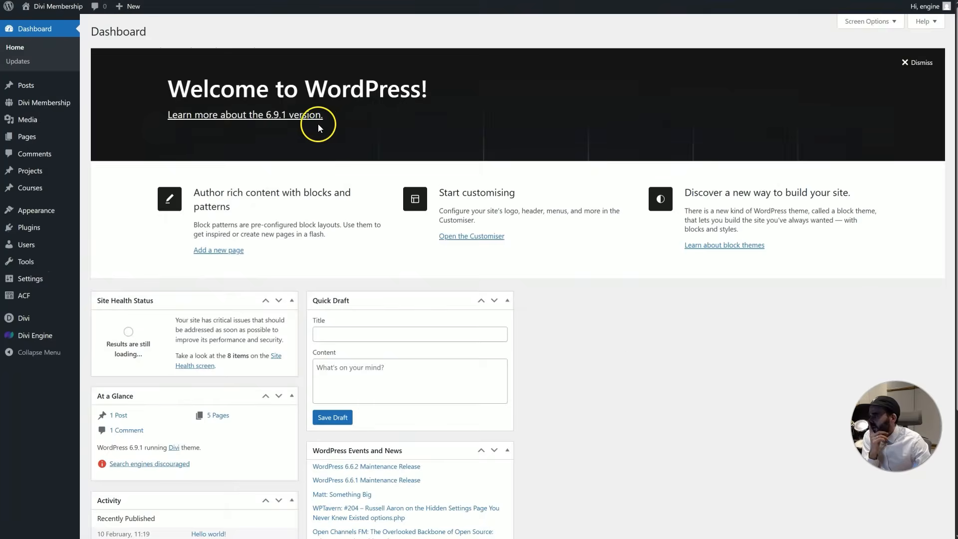
{"action": "mouse_move", "coordinate": [69, 111]}
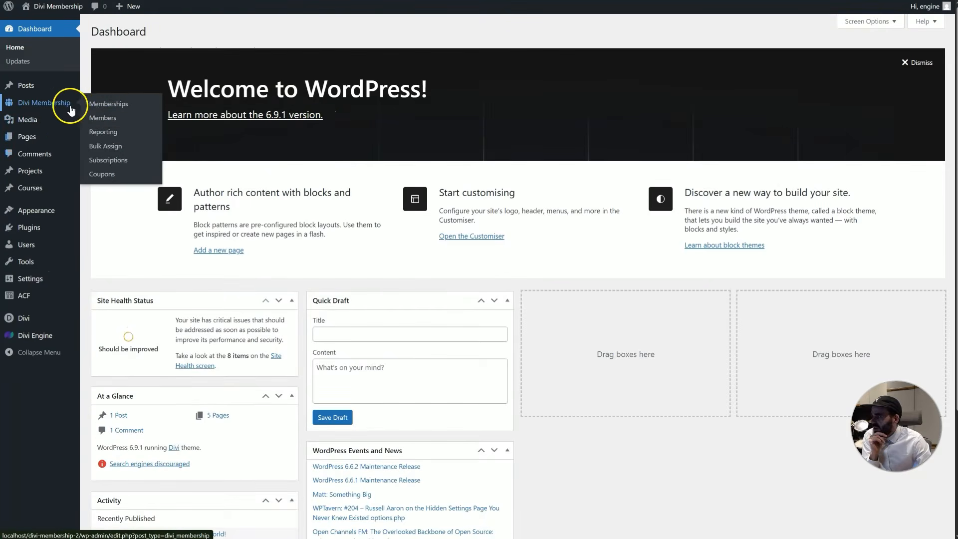
{"action": "left_click", "coordinate": [108, 104]}
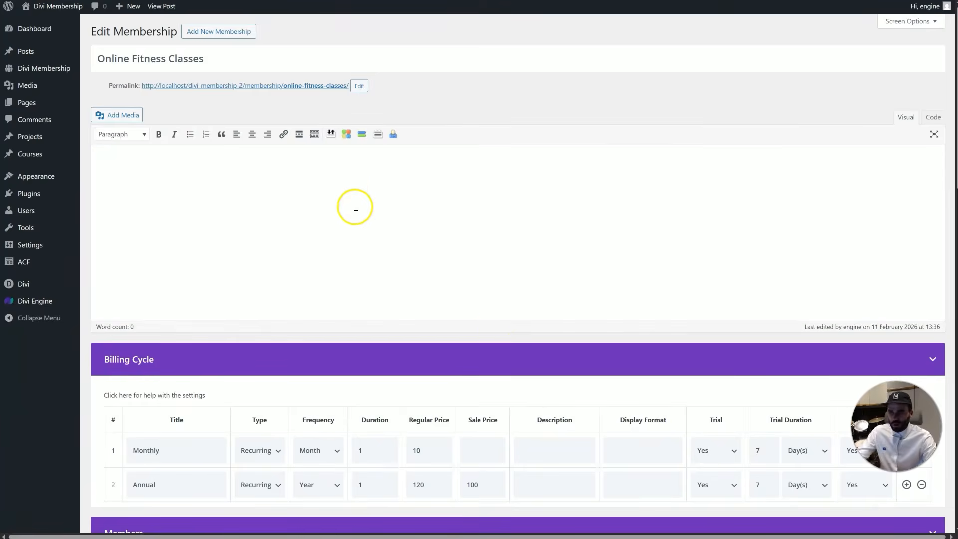
{"action": "scroll", "coordinate": [502, 259], "scroll_direction": "down", "scroll_amount": 6}
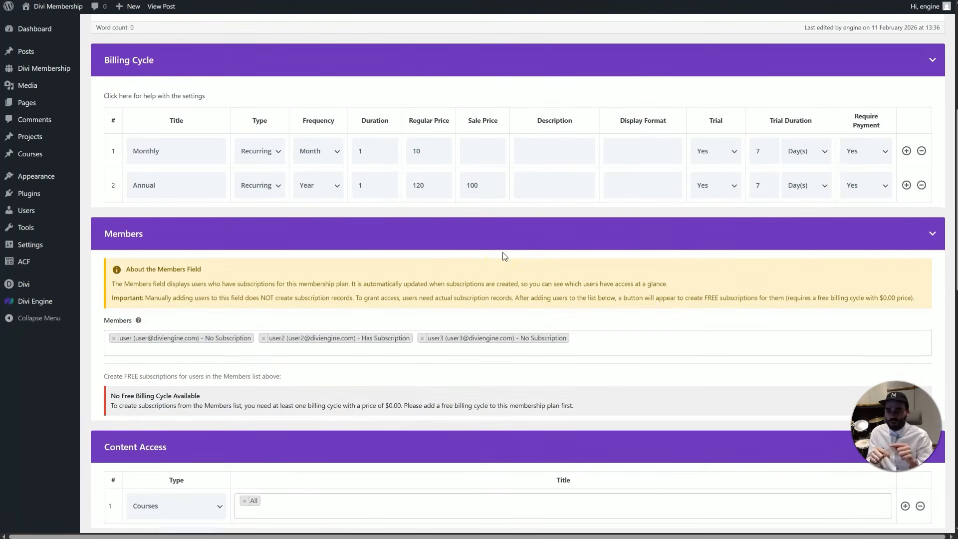
{"action": "scroll", "coordinate": [503, 260], "scroll_direction": "down", "scroll_amount": 10}
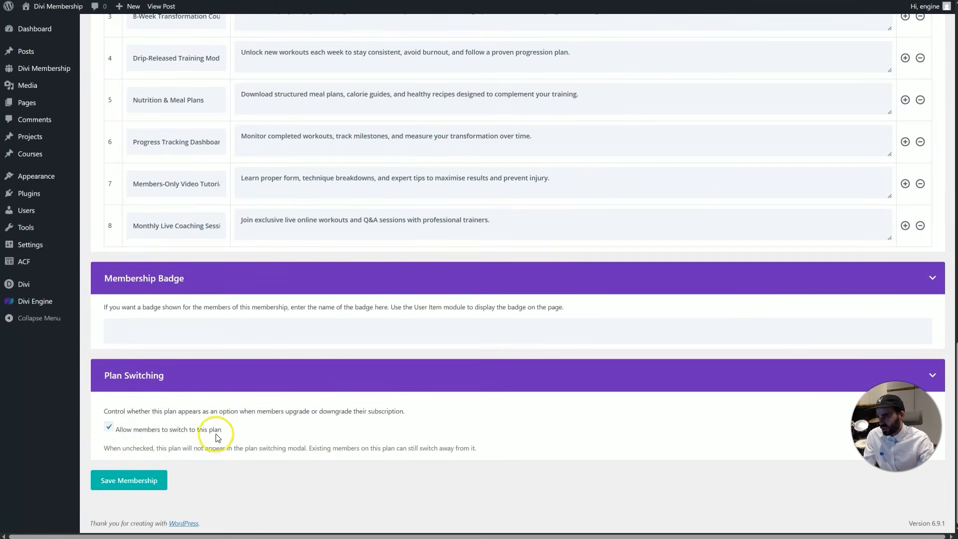
{"action": "scroll", "coordinate": [299, 399], "scroll_direction": "up", "scroll_amount": 7}
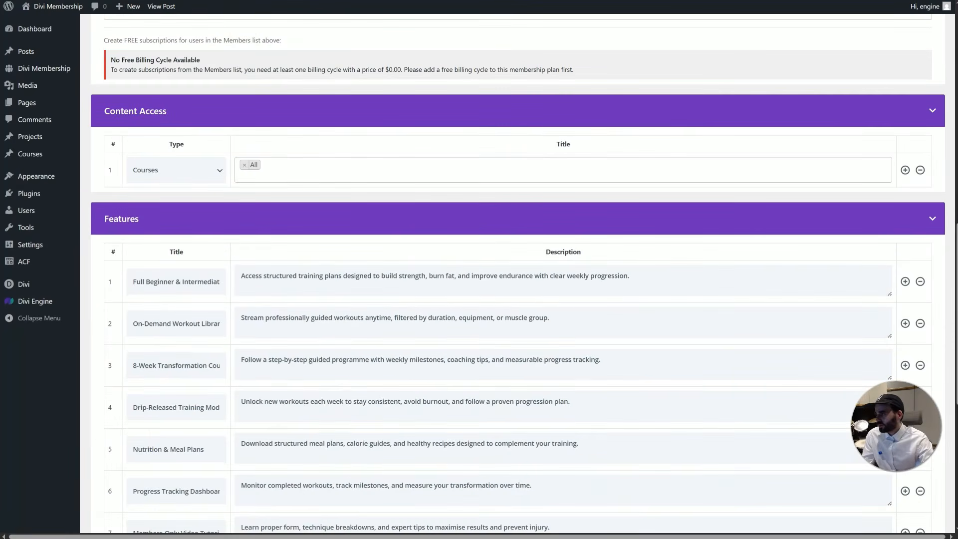
Open the member account page in a new tab and view its memberships
{"action": "key", "text": "ctrl+t"}
{"action": "type", "text": "http://localhost/divi-membership-2/"}
{"action": "type", "text": "accou"}
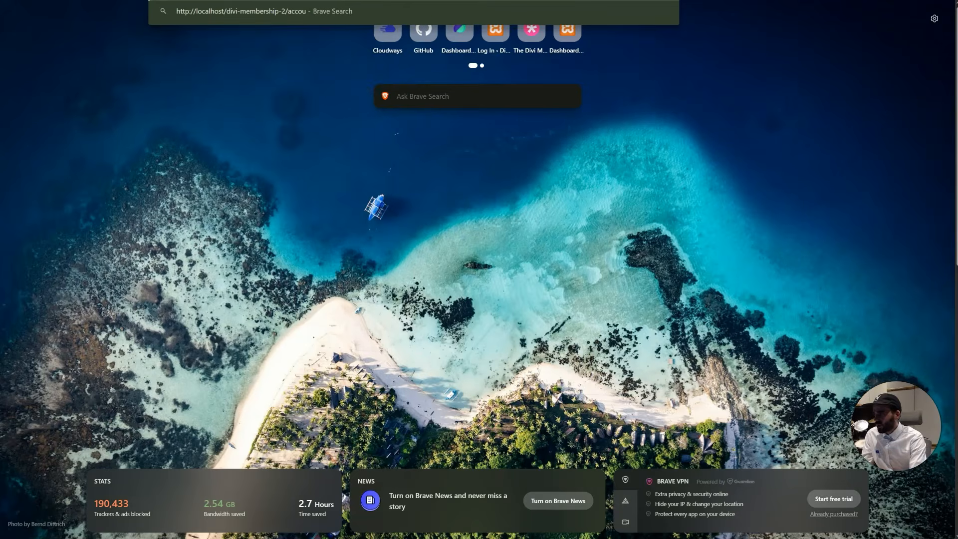
{"action": "type", "text": "nt"}
{"action": "key", "text": "Return"}
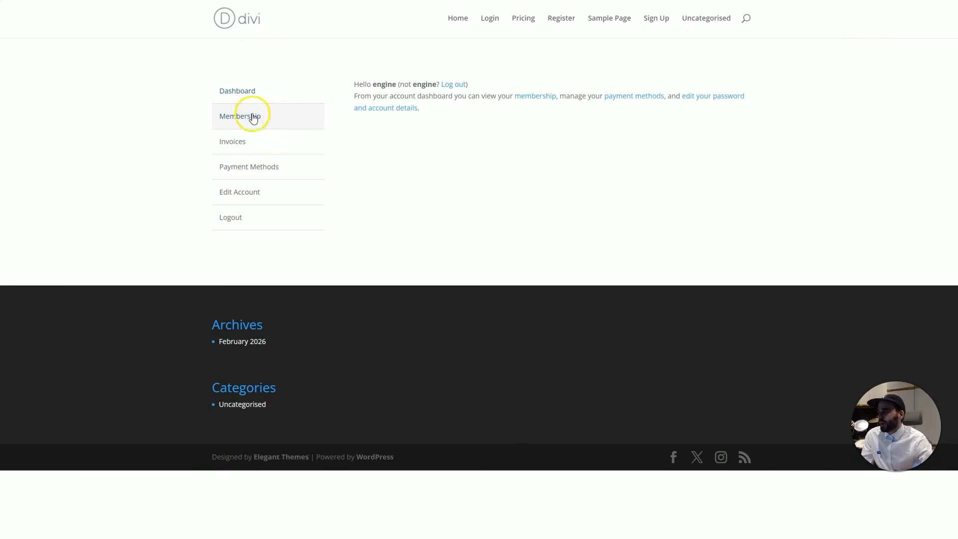
{"action": "left_click", "coordinate": [252, 116]}
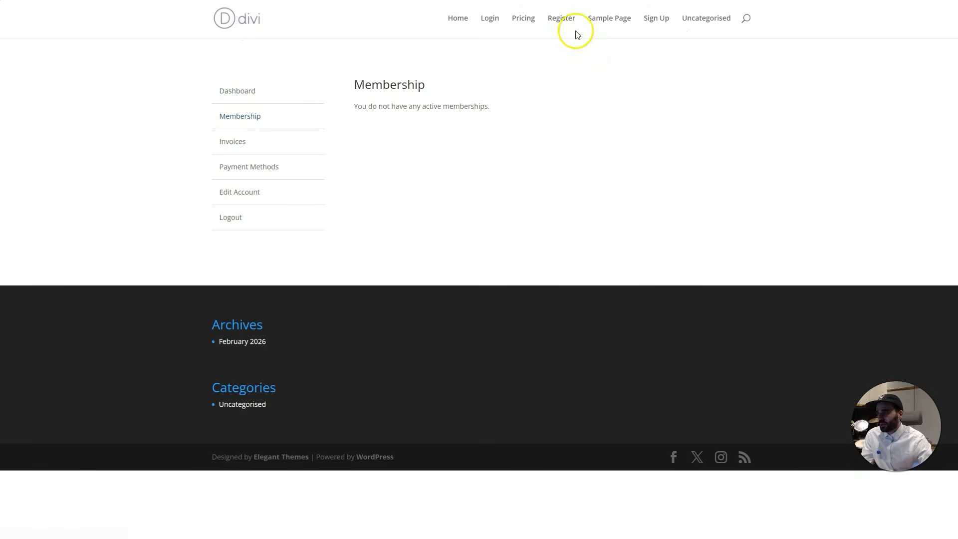
On the Sign Up page, choose the Monthly 7-day trial plan and enter the test card details
{"action": "left_click", "coordinate": [665, 20]}
{"action": "left_click", "coordinate": [660, 25]}
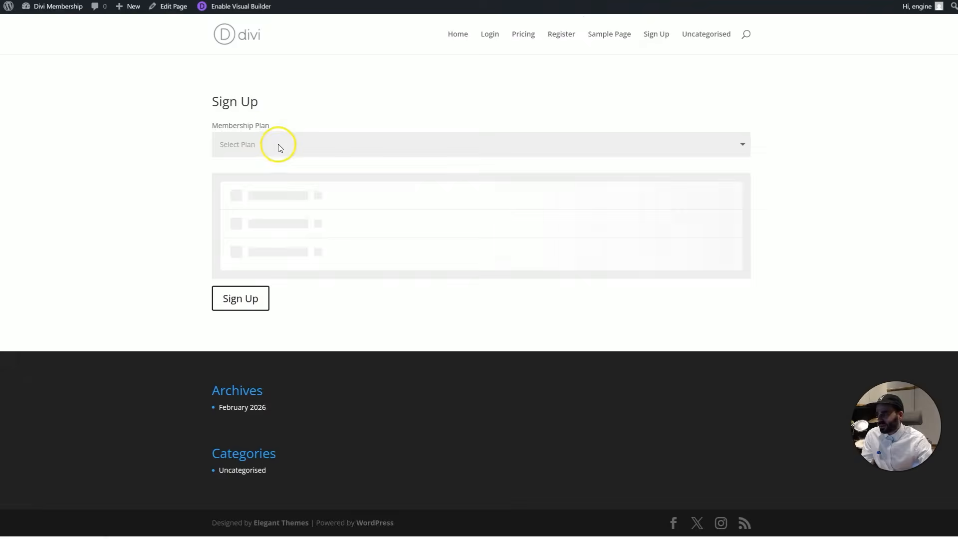
{"action": "left_click", "coordinate": [278, 145]}
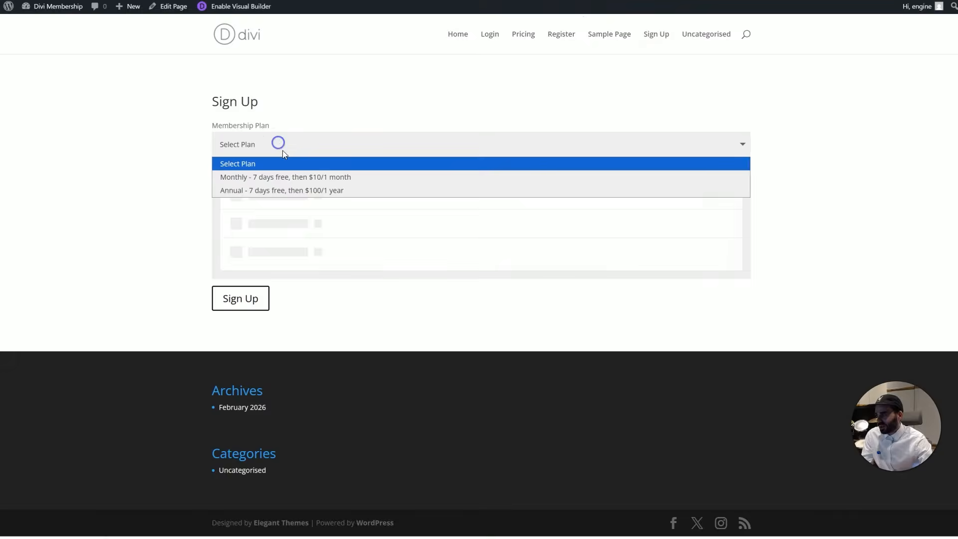
{"action": "left_click", "coordinate": [322, 177]}
{"action": "scroll", "coordinate": [321, 312], "scroll_direction": "down", "scroll_amount": 3}
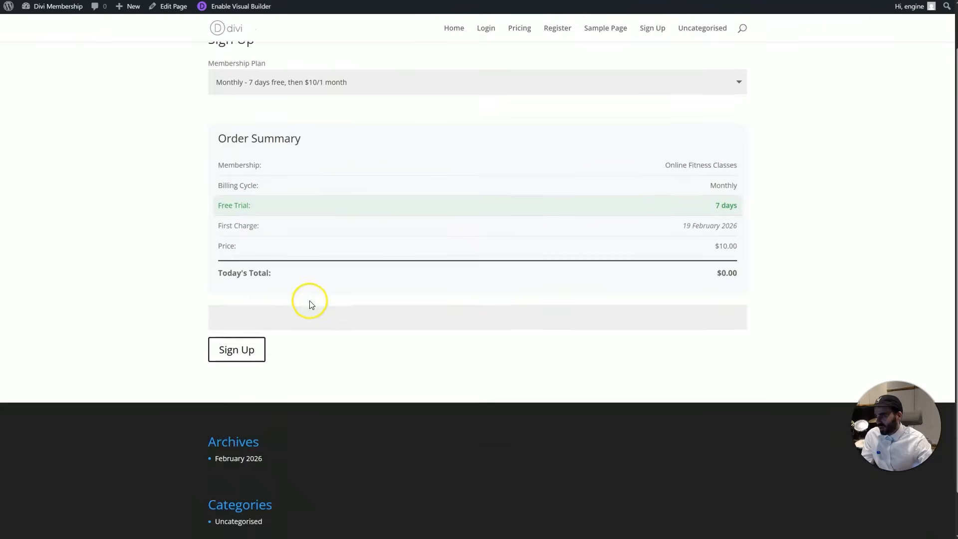
{"action": "left_click", "coordinate": [278, 277]}
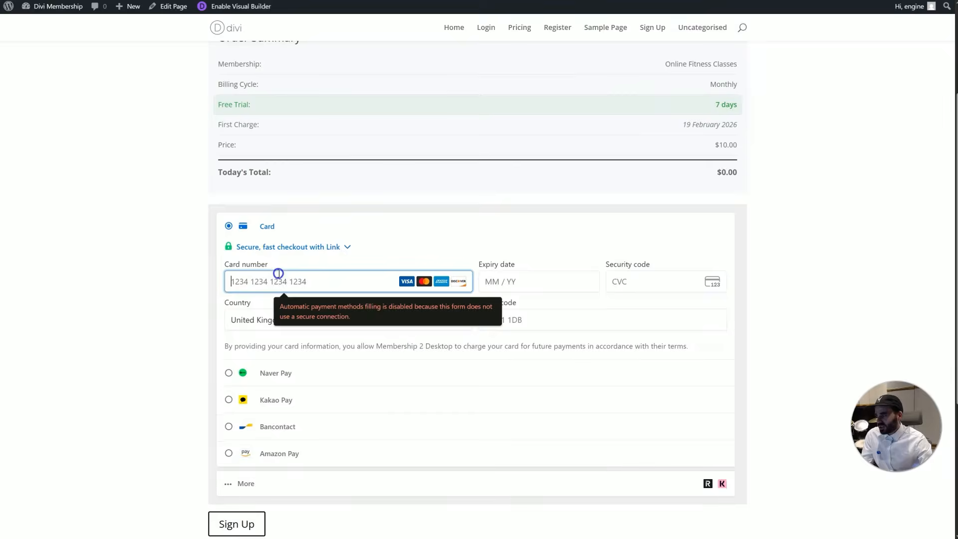
{"action": "type", "text": "424"}
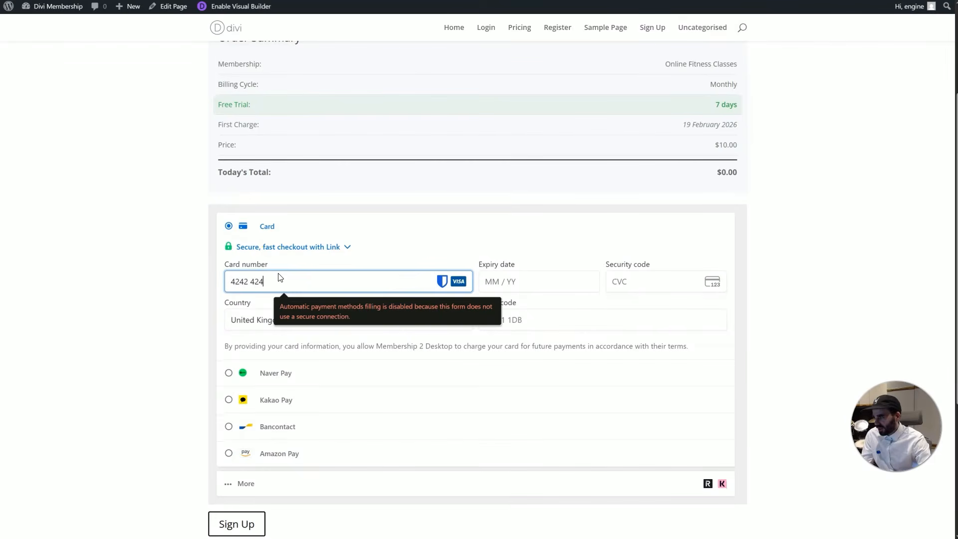
{"action": "type", "text": "242"}
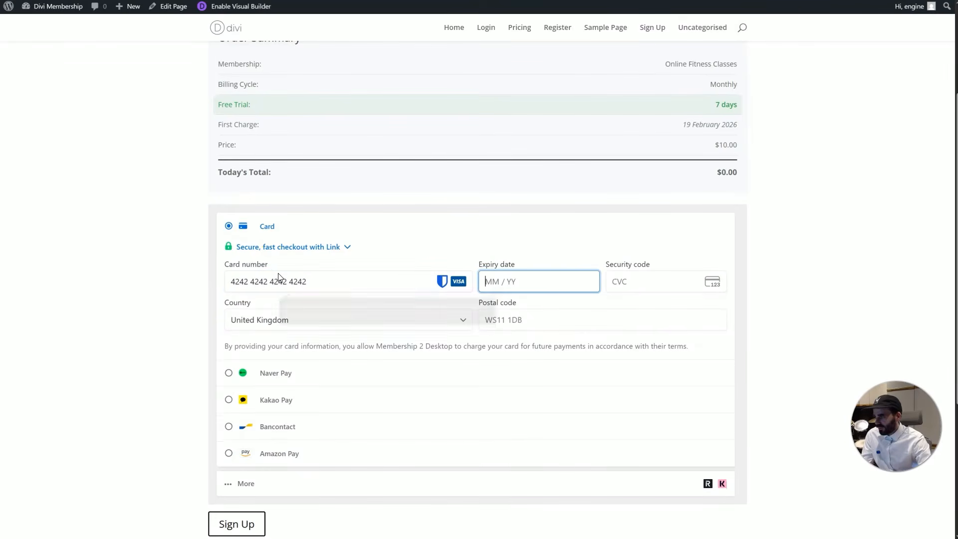
{"action": "type", "text": "42424242420228123"}
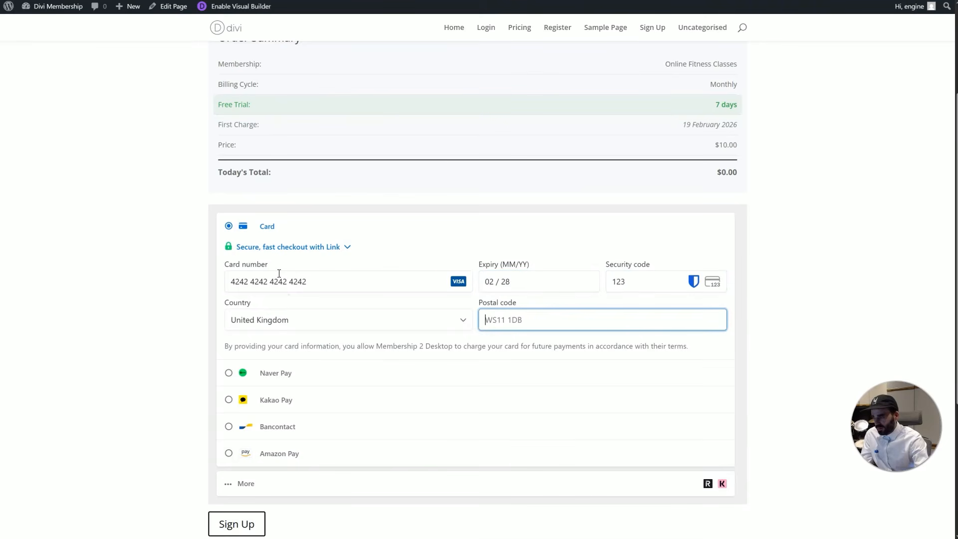
{"action": "type", "text": "CM73DD"}
{"action": "scroll", "coordinate": [383, 348], "scroll_direction": "down", "scroll_amount": 5}
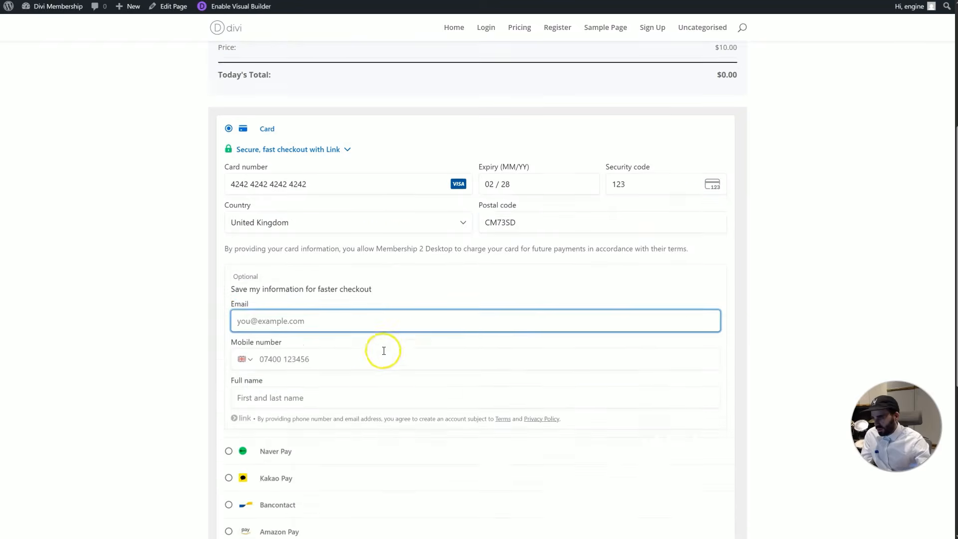
Submit the Monthly trial sign-up and return to an empty registration form
{"action": "left_click", "coordinate": [247, 403]}
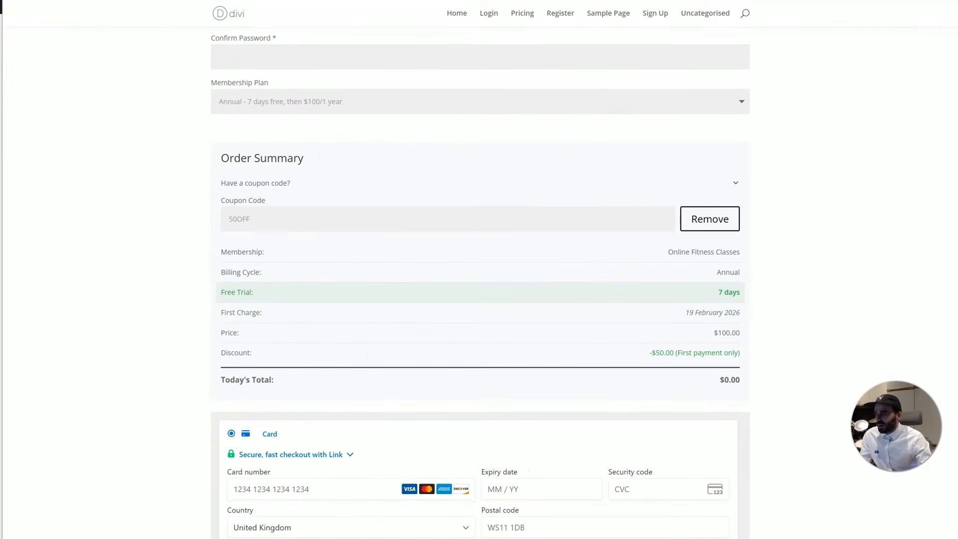
{"action": "key", "text": "ctrl+l"}
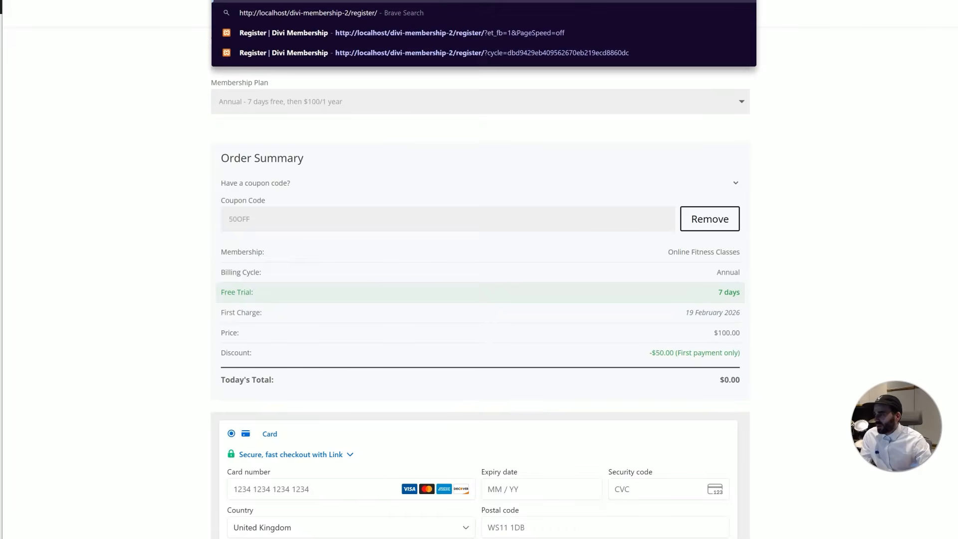
{"action": "left_click", "coordinate": [78, 228]}
{"action": "scroll", "coordinate": [530, 166], "scroll_direction": "up", "scroll_amount": 4}
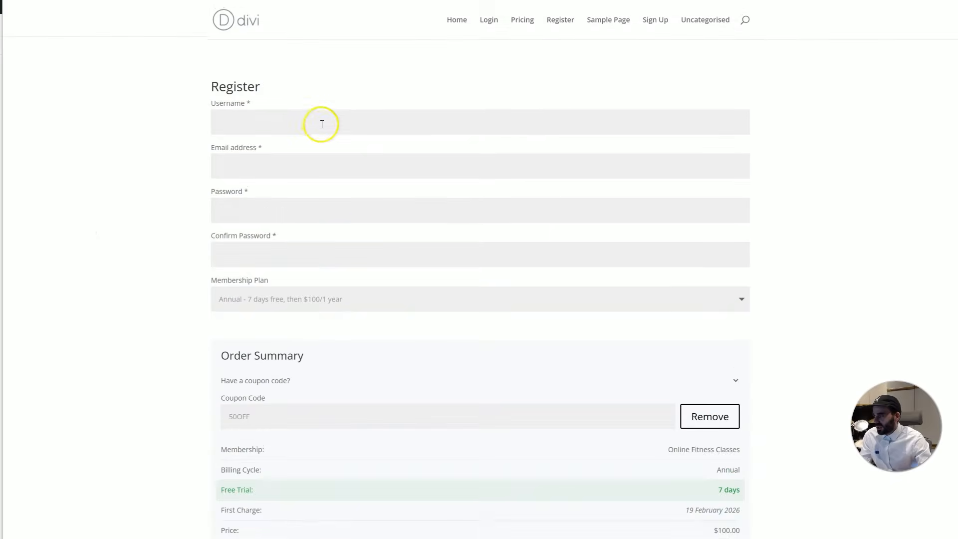
Register a new member with a username, the 50OFF coupon and test card details
{"action": "left_click", "coordinate": [322, 124]}
{"action": "type", "text": "user20"}
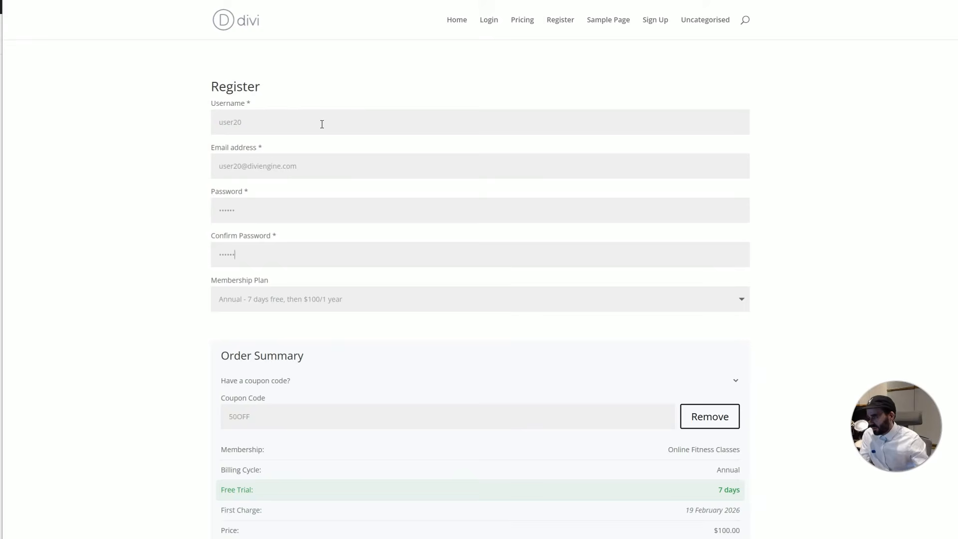
{"action": "scroll", "coordinate": [306, 237], "scroll_direction": "down", "scroll_amount": 5}
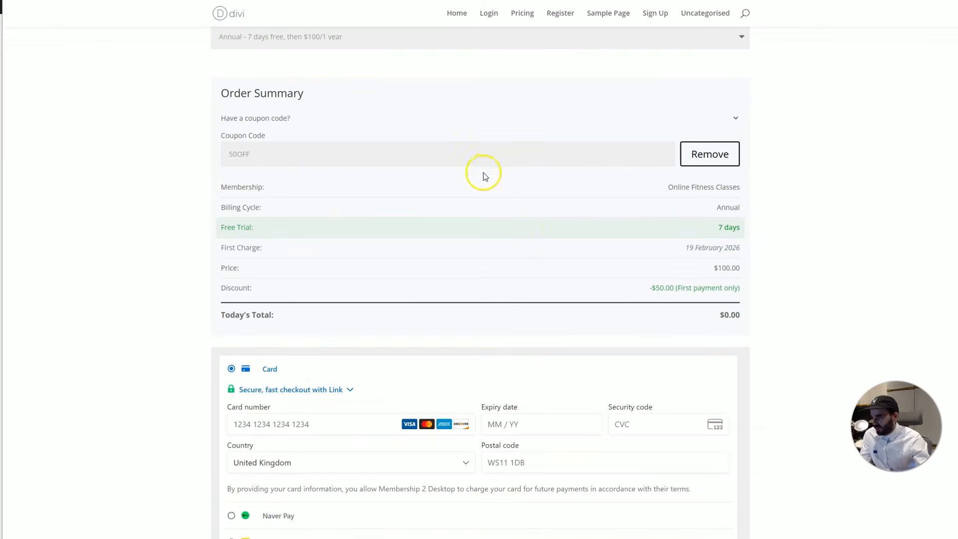
{"action": "scroll", "coordinate": [613, 241], "scroll_direction": "down", "scroll_amount": 4}
{"action": "left_click", "coordinate": [285, 223]}
{"action": "type", "text": "424"}
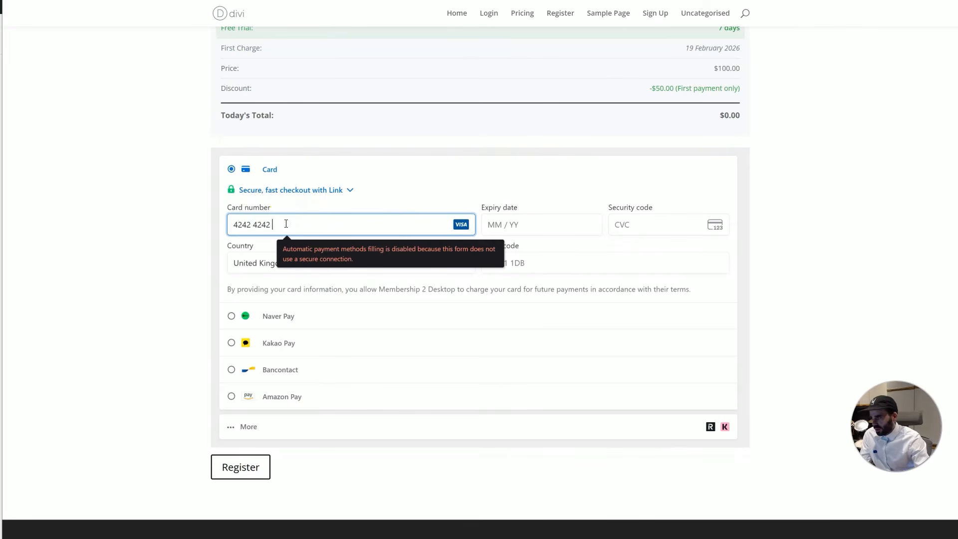
{"action": "type", "text": "242"}
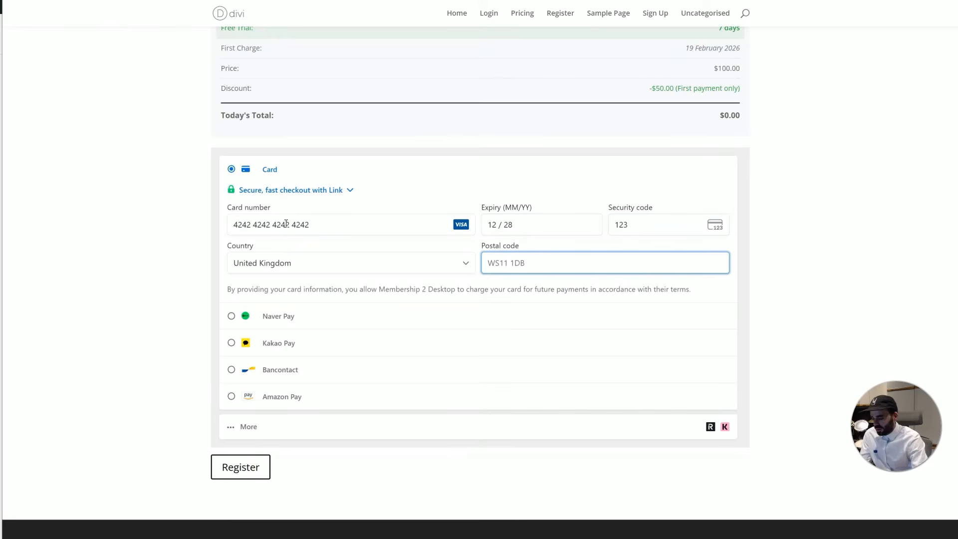
{"action": "type", "text": "42424242421228123CM73SD"}
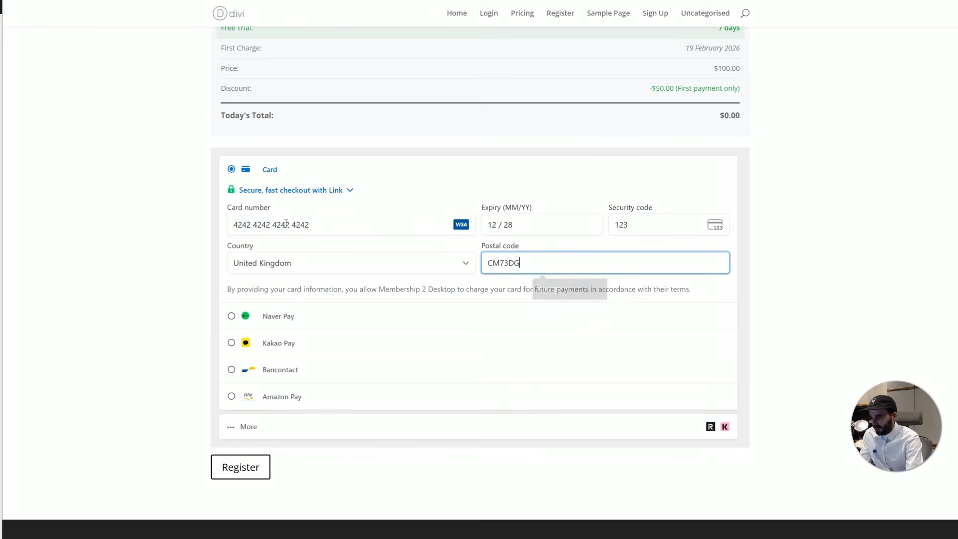
{"action": "scroll", "coordinate": [294, 251], "scroll_direction": "down", "scroll_amount": 2}
{"action": "left_click", "coordinate": [249, 392]}
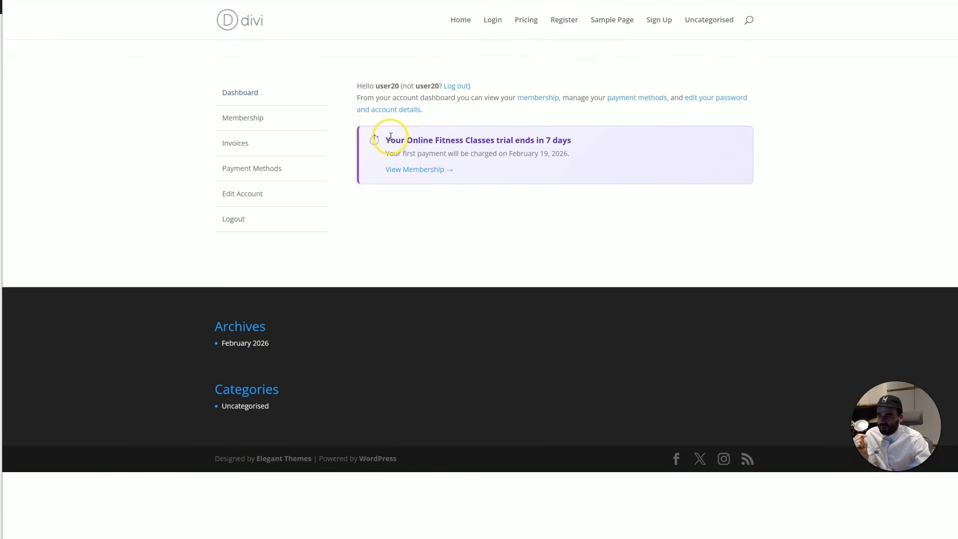
Open the account's Membership page and review the Actions list for the trialing Online Fitness Classes membership
{"action": "mouse_move", "coordinate": [387, 138]}
{"action": "left_mouse_down"}
{"action": "mouse_move", "coordinate": [565, 138]}
{"action": "mouse_move", "coordinate": [551, 153]}
{"action": "mouse_move", "coordinate": [398, 153]}
{"action": "left_mouse_up"}
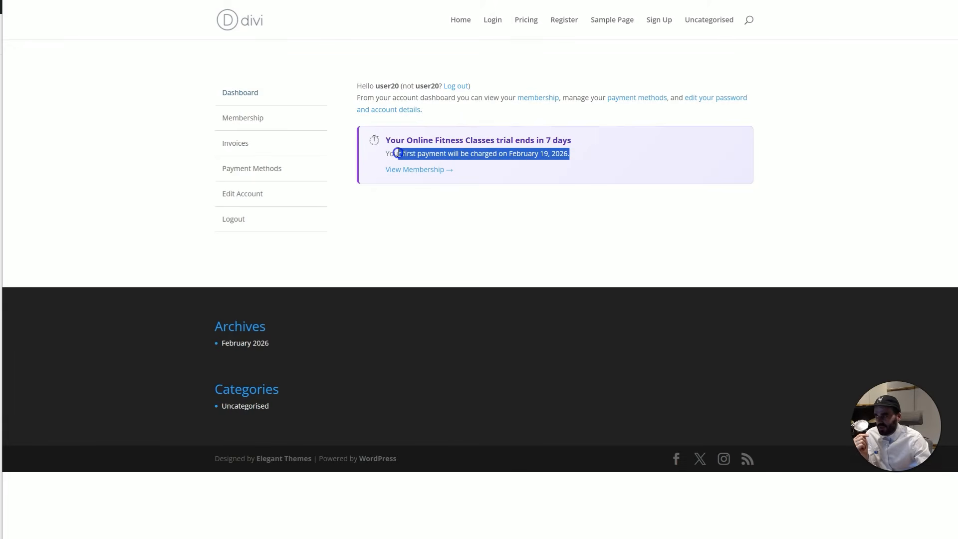
{"action": "left_click", "coordinate": [271, 124]}
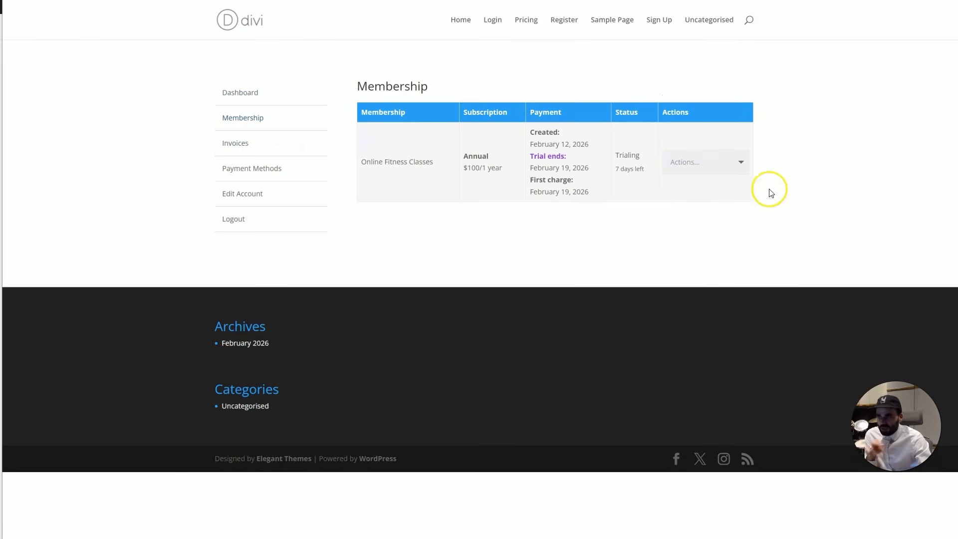
{"action": "left_click", "coordinate": [696, 163]}
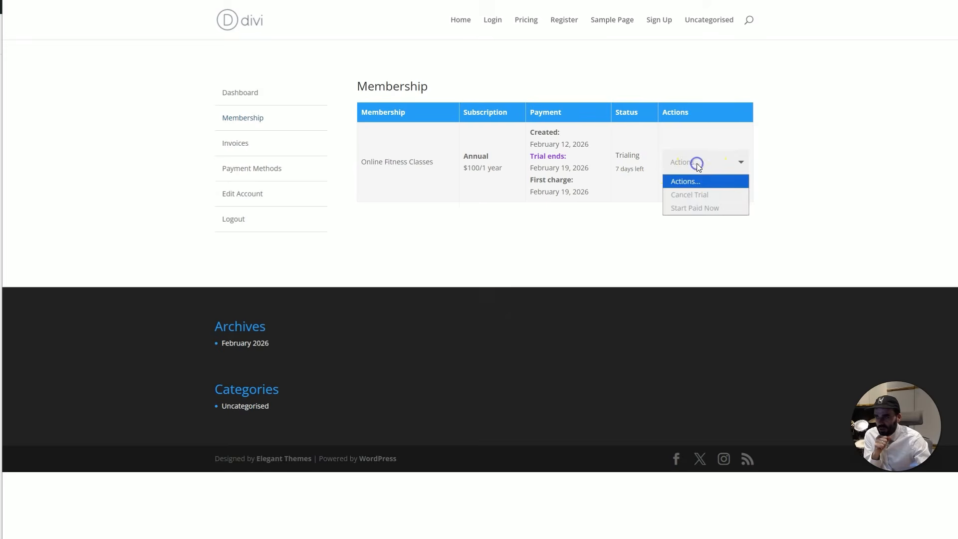
{"action": "left_click", "coordinate": [781, 173]}
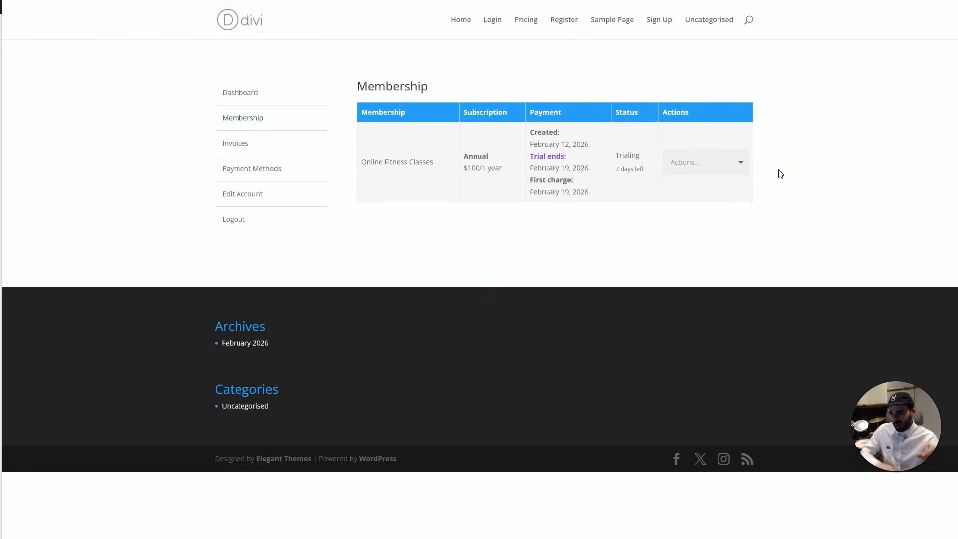
{"action": "left_click", "coordinate": [714, 168]}
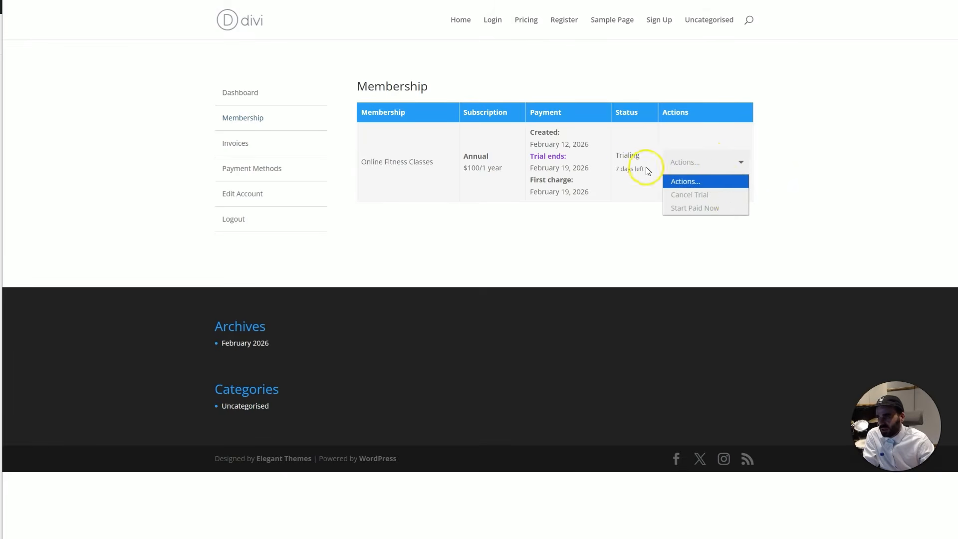
{"action": "left_click", "coordinate": [820, 162]}
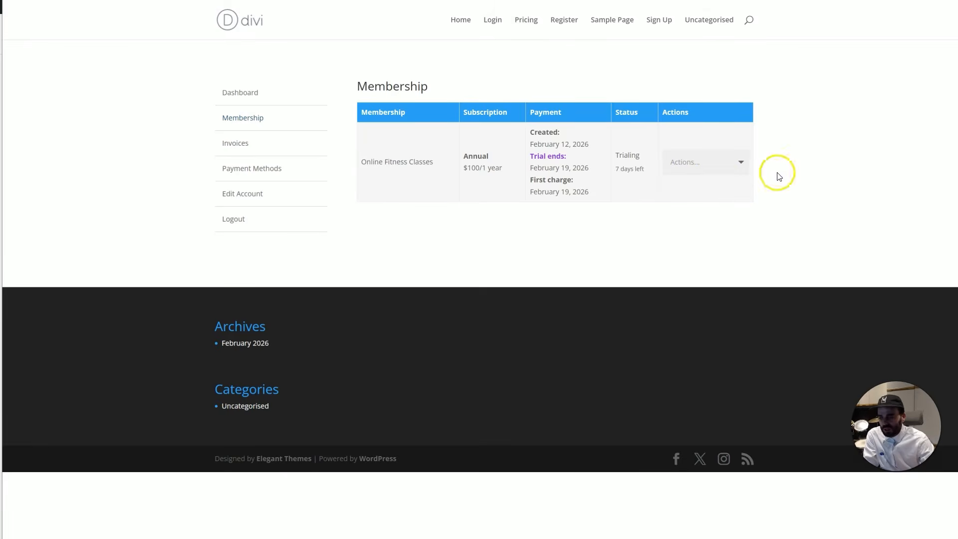
Choose Cancel Trial from the membership's Actions list
{"action": "left_click", "coordinate": [718, 166]}
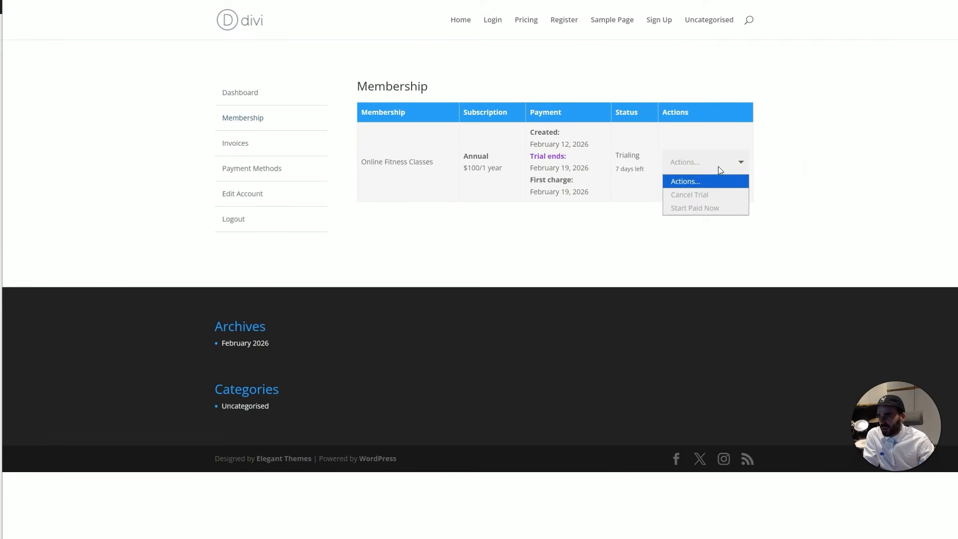
{"action": "left_click", "coordinate": [726, 210]}
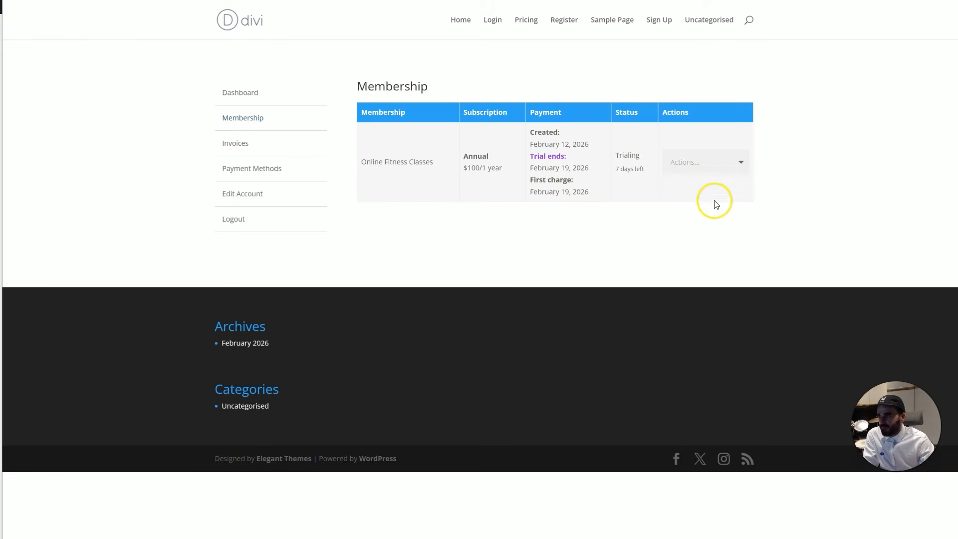
{"action": "right_click", "coordinate": [667, 94]}
{"action": "left_click", "coordinate": [697, 128]}
{"action": "left_click", "coordinate": [695, 161]}
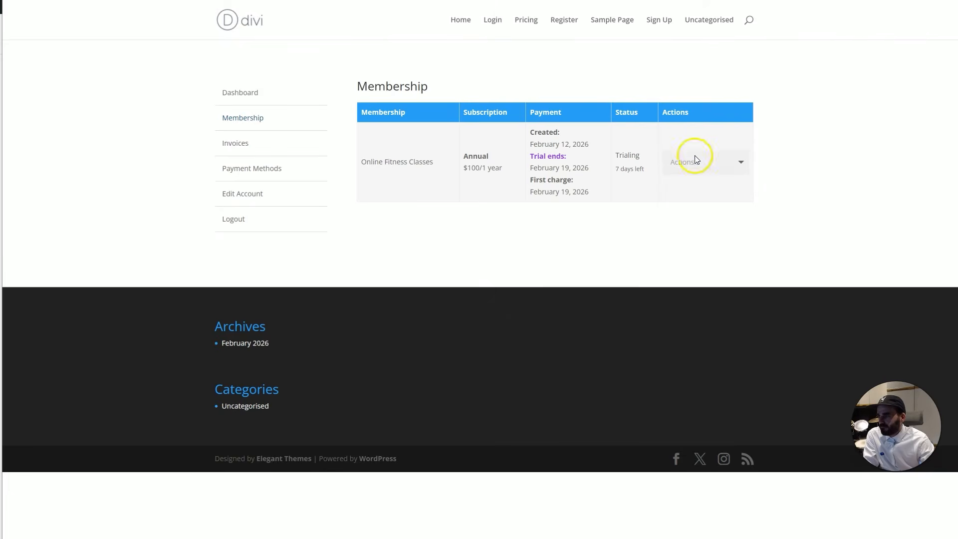
{"action": "left_click", "coordinate": [703, 193]}
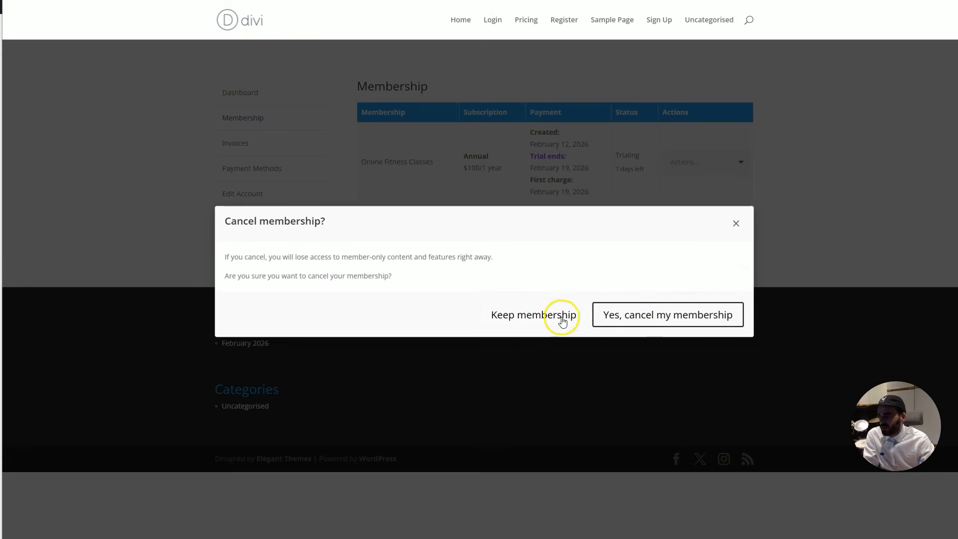
Confirm the cancellation, then resubscribe and renew for $100 using the saved Visa card
{"action": "left_click", "coordinate": [653, 324]}
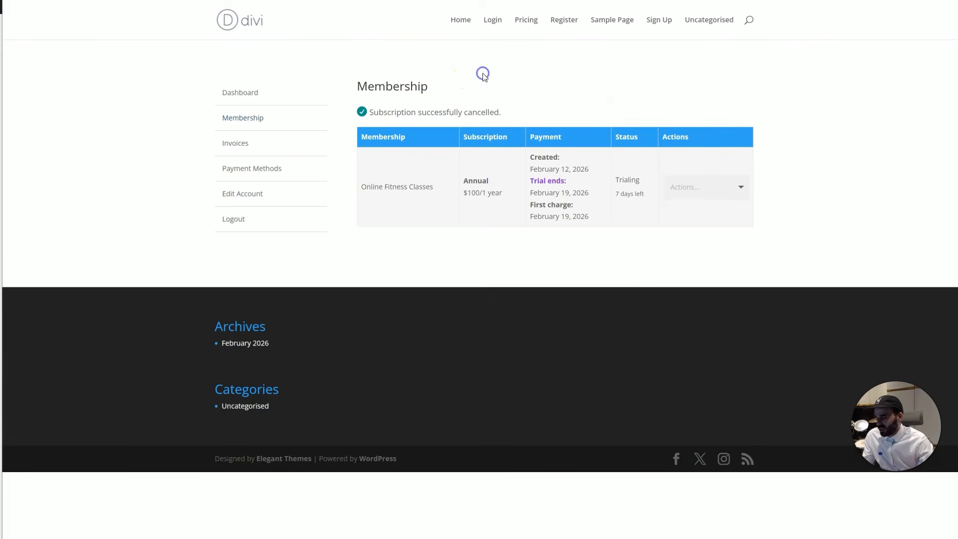
{"action": "left_click", "coordinate": [701, 139]}
{"action": "left_click", "coordinate": [723, 173]}
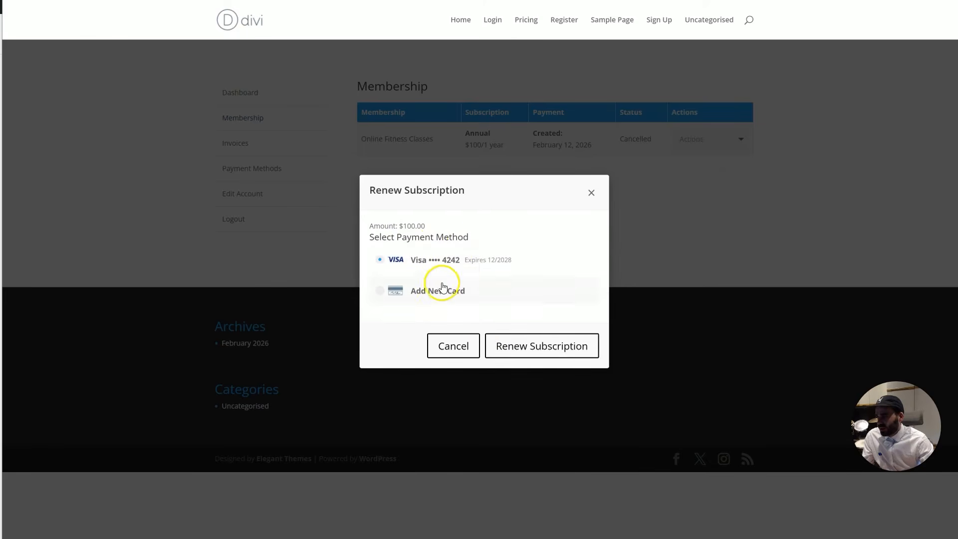
{"action": "left_click", "coordinate": [513, 344]}
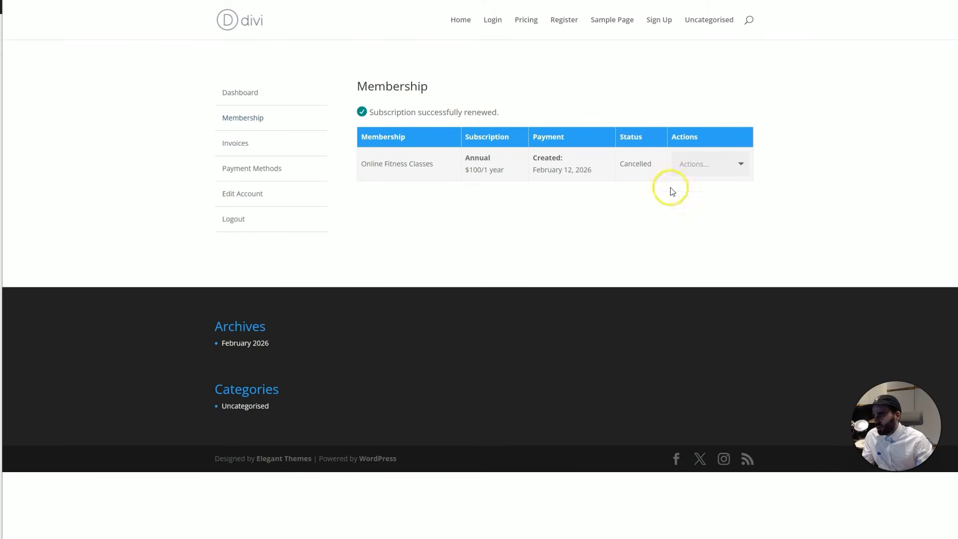
Reload Membership to confirm it is Active with next payment February 12, 2027
{"action": "left_click", "coordinate": [268, 123]}
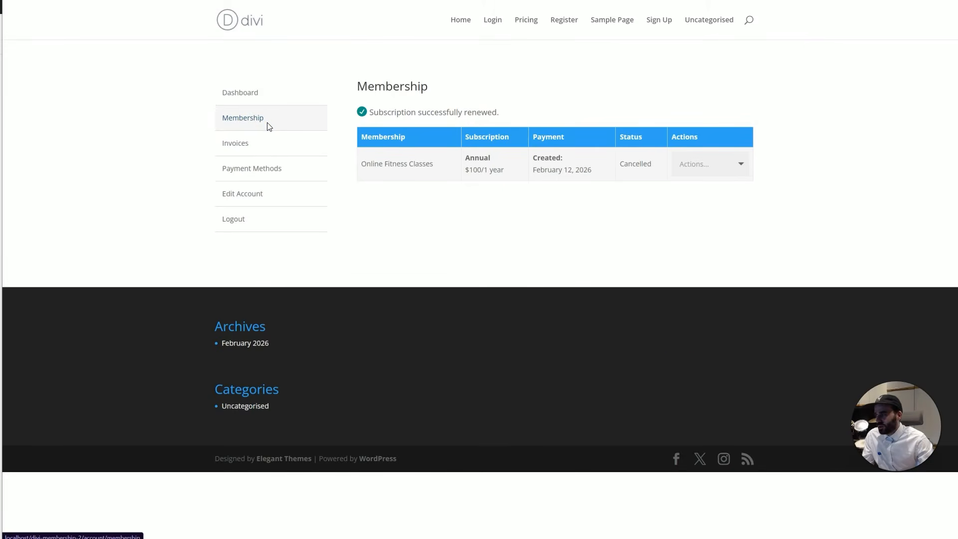
{"action": "left_click", "coordinate": [711, 153]}
{"action": "left_click", "coordinate": [713, 142]}
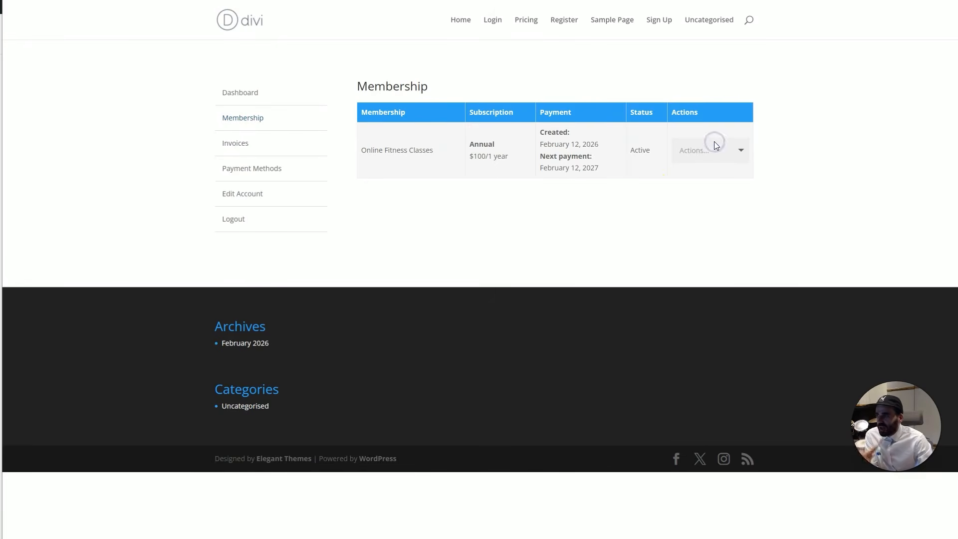
{"action": "left_click_drag", "start_coordinate": [475, 157], "coordinate": [497, 156]}
{"action": "left_click", "coordinate": [708, 152]}
{"action": "left_click", "coordinate": [728, 197]}
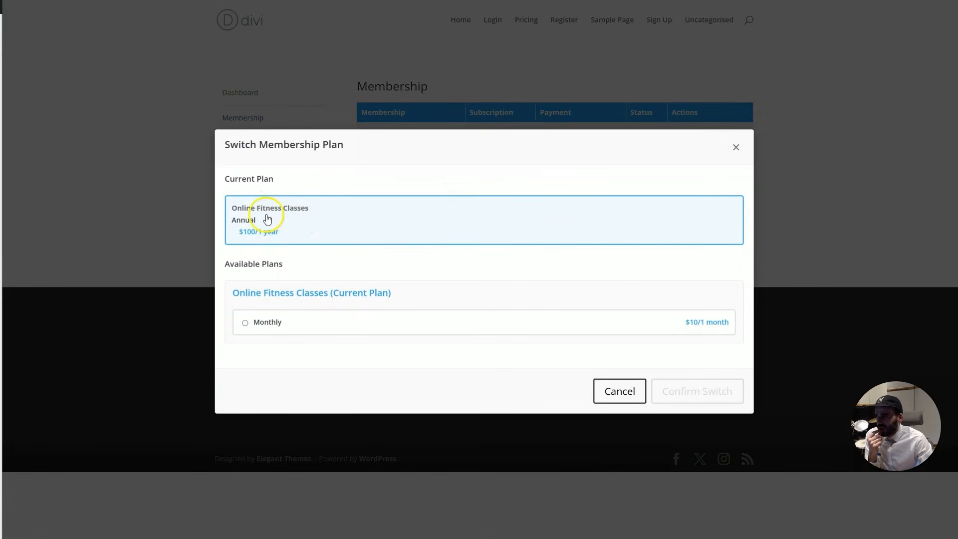
{"action": "left_click", "coordinate": [292, 323]}
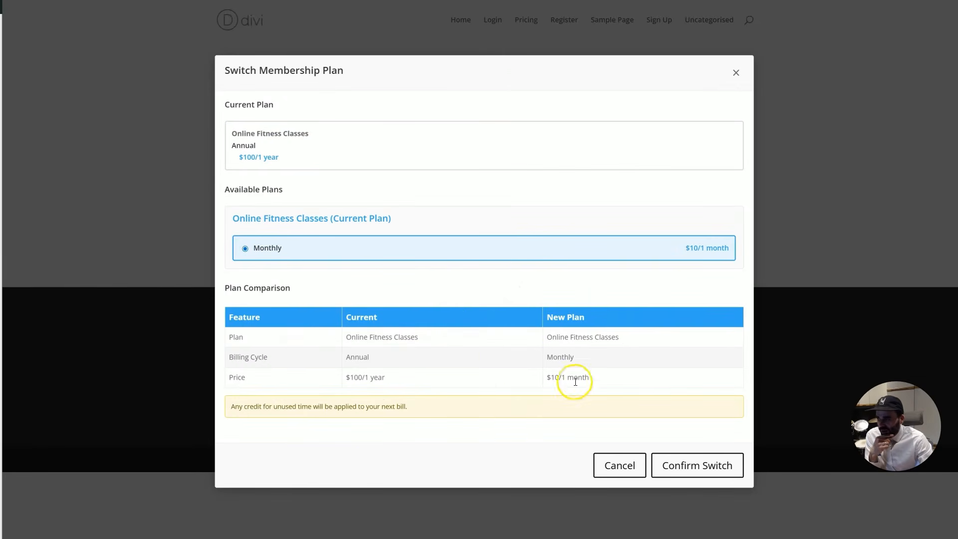
{"action": "left_click_drag", "start_coordinate": [258, 406], "coordinate": [398, 408]}
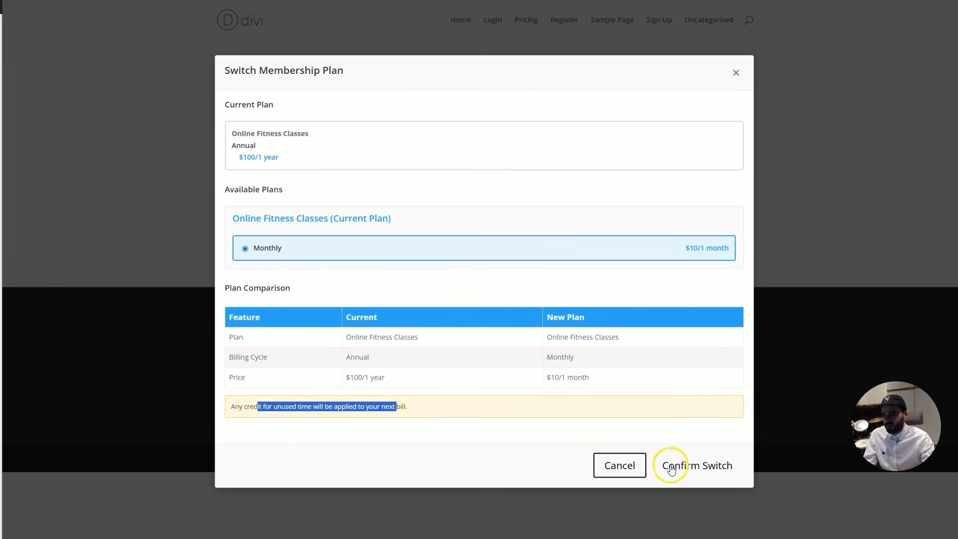
{"action": "left_click", "coordinate": [736, 73]}
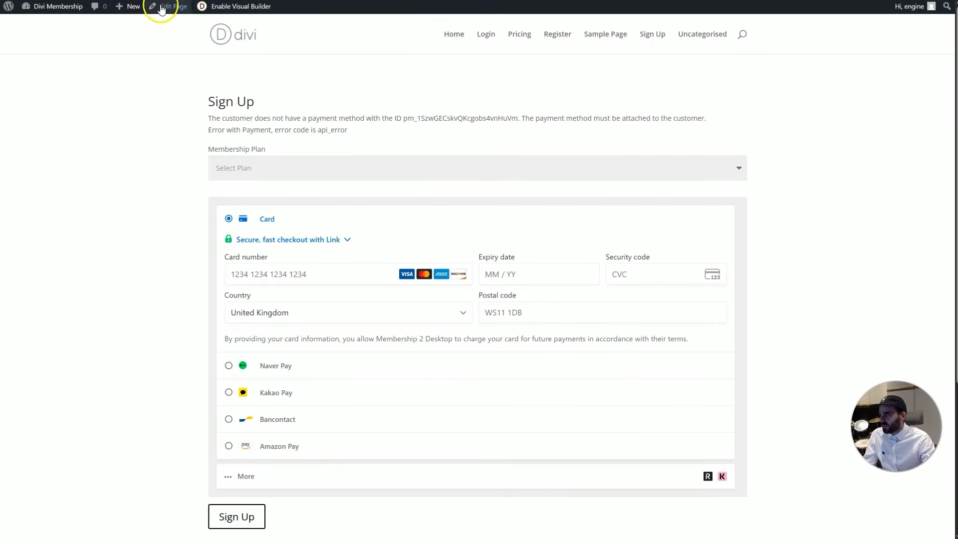
Switch from the front-end Sign Up page to the WordPress admin Dashboard
{"action": "mouse_move", "coordinate": [50, 7]}
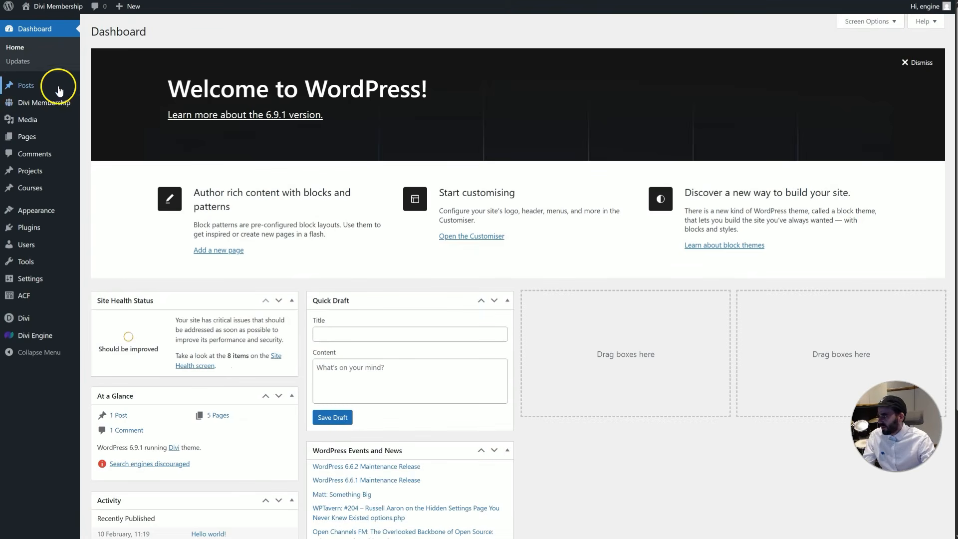
{"action": "mouse_move", "coordinate": [49, 103]}
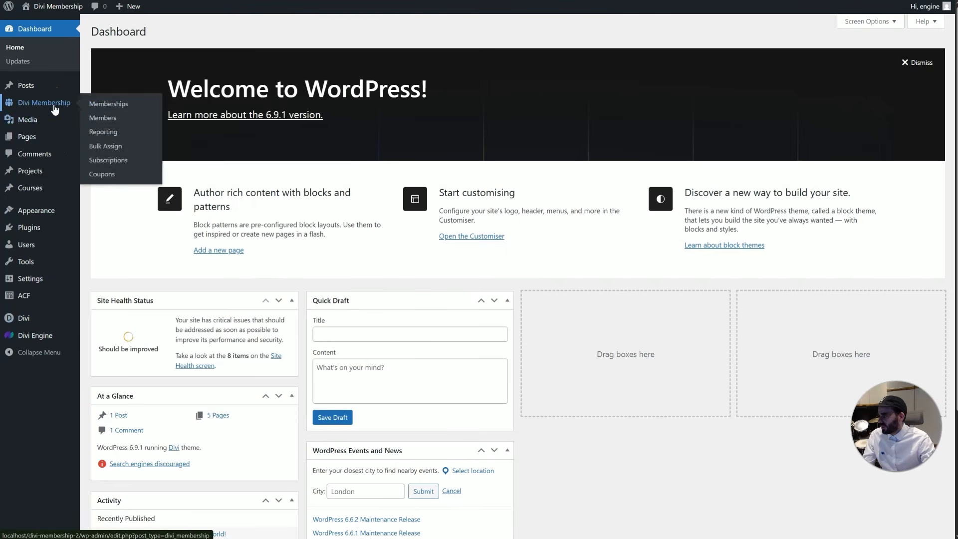
Open the Divi Membership settings under Divi Engine in the admin sidebar
{"action": "mouse_move", "coordinate": [55, 343]}
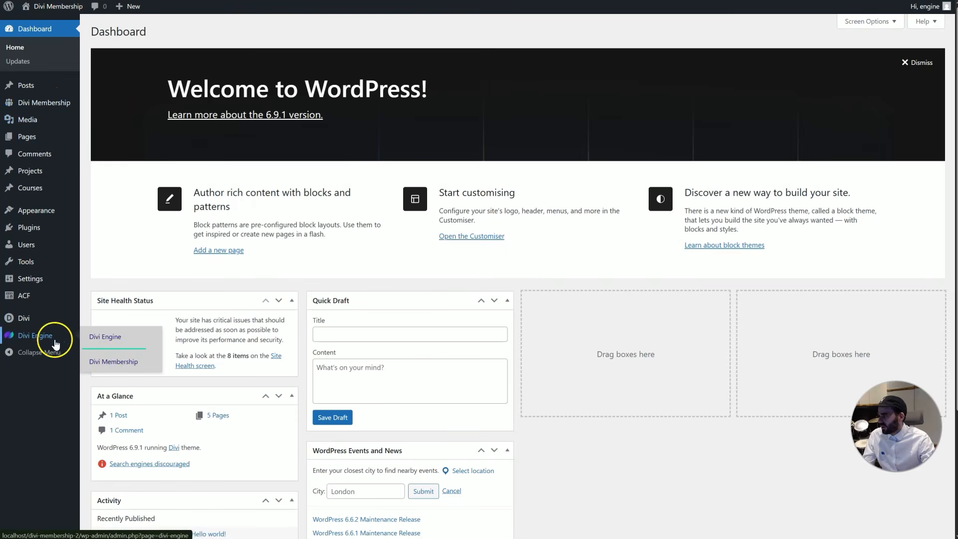
{"action": "left_click", "coordinate": [108, 360]}
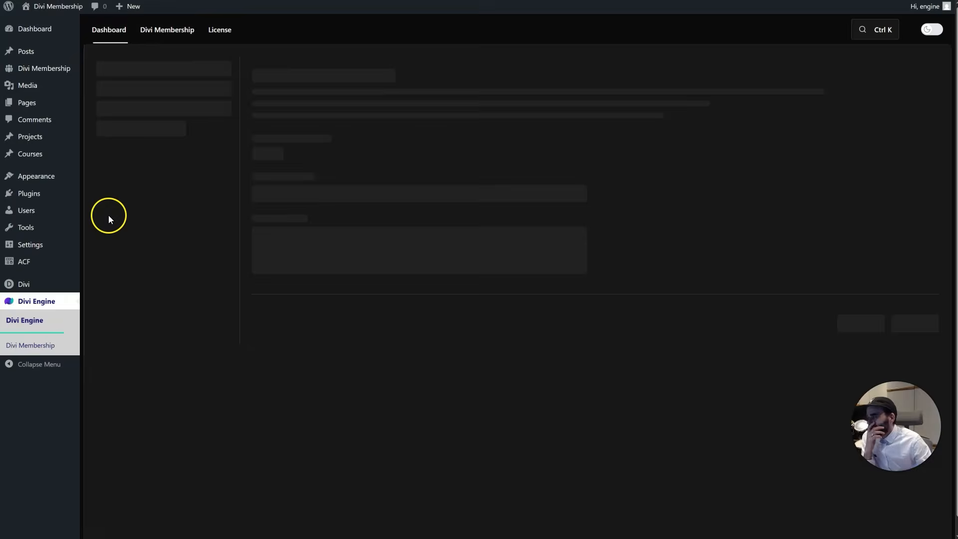